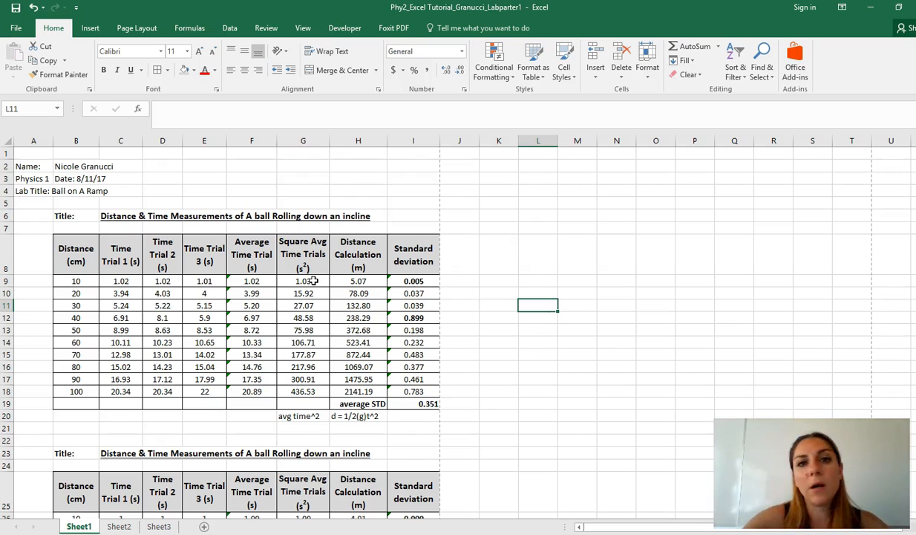
pyautogui.click(504, 264)
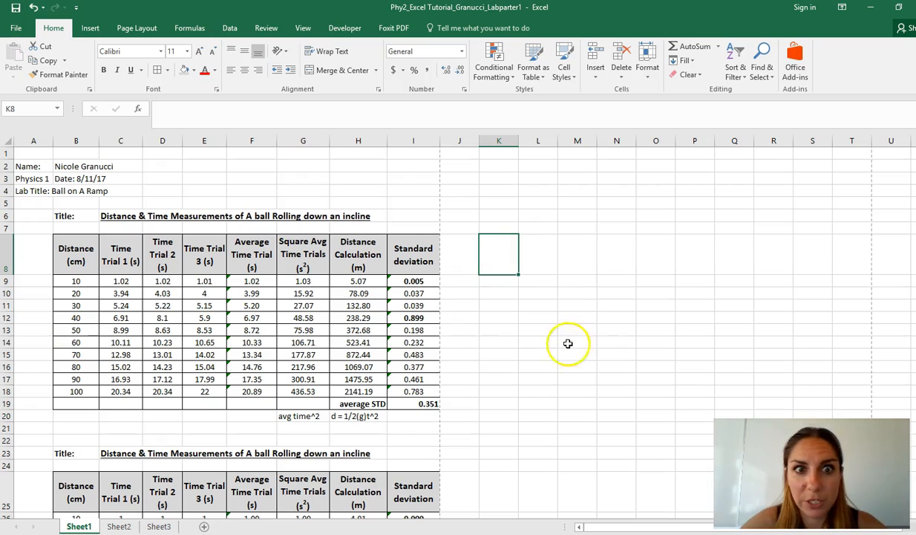
pyautogui.click(590, 301)
pyautogui.click(587, 301)
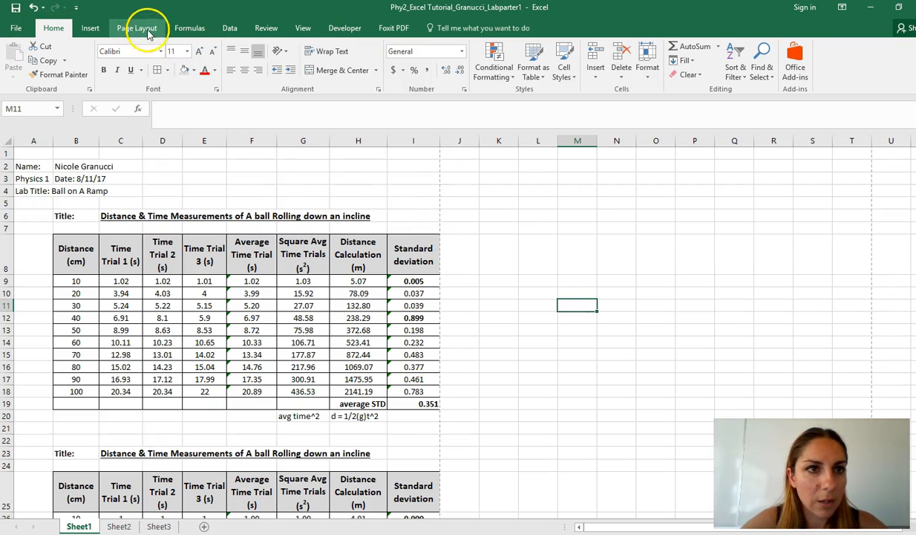
pyautogui.click(140, 27)
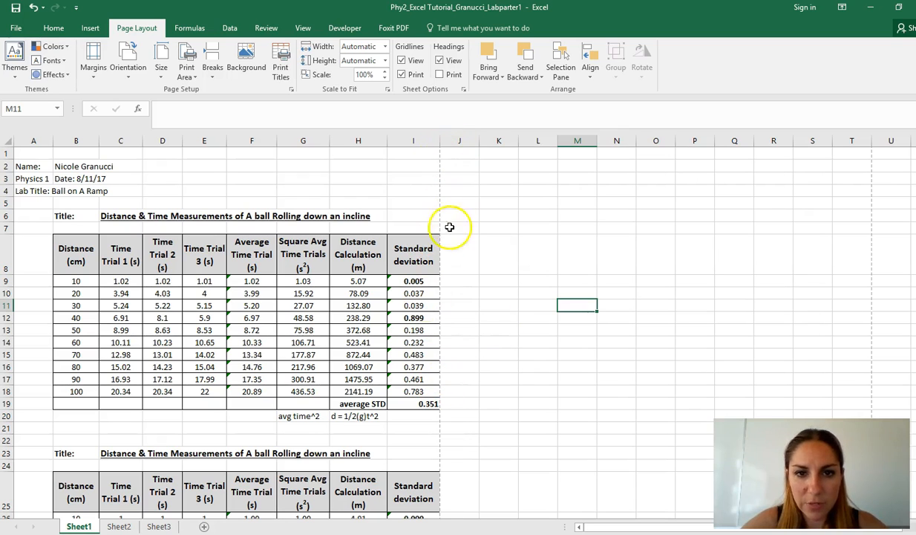
pyautogui.click(578, 235)
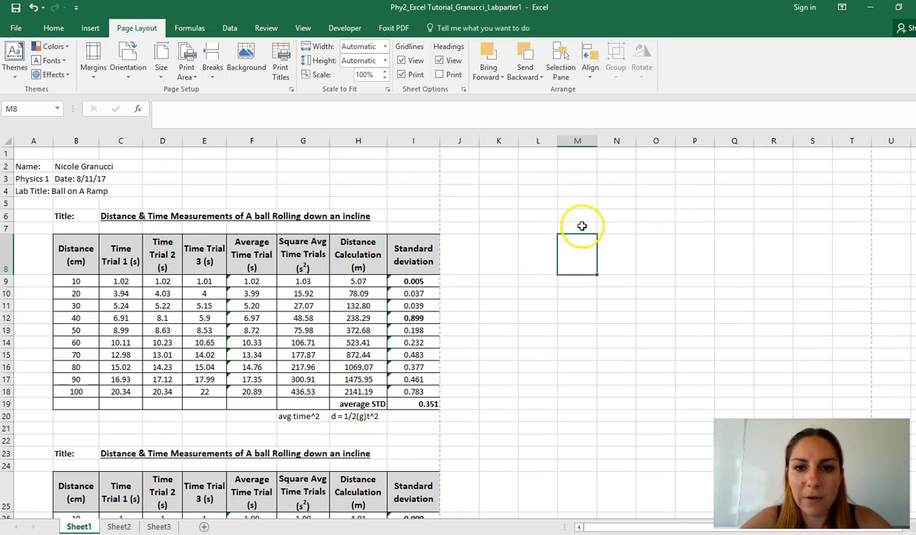
pyautogui.click(616, 260)
pyautogui.click(163, 318)
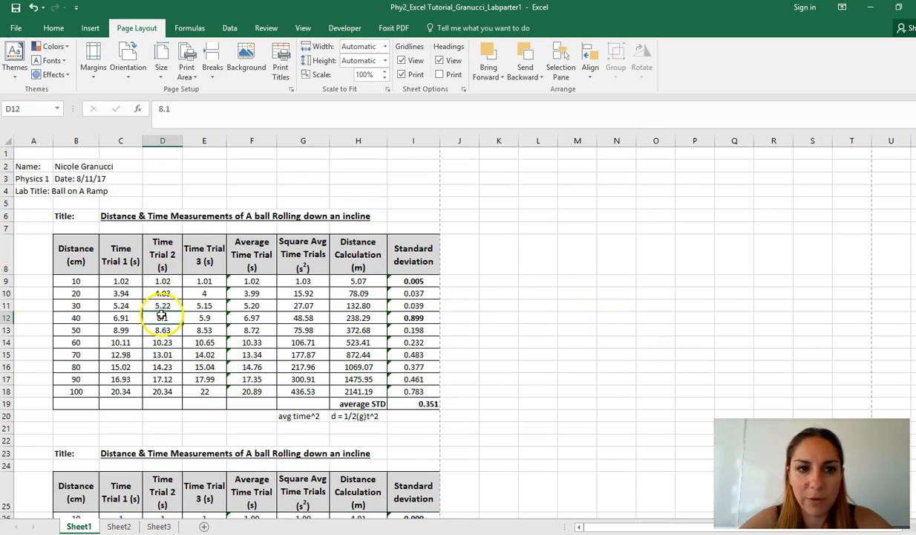
pyautogui.click(626, 244)
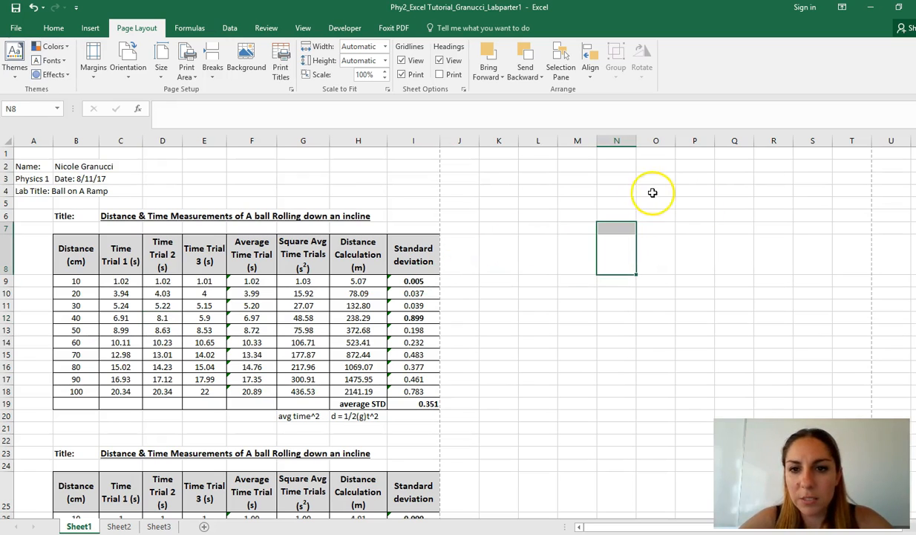
pyautogui.click(617, 264)
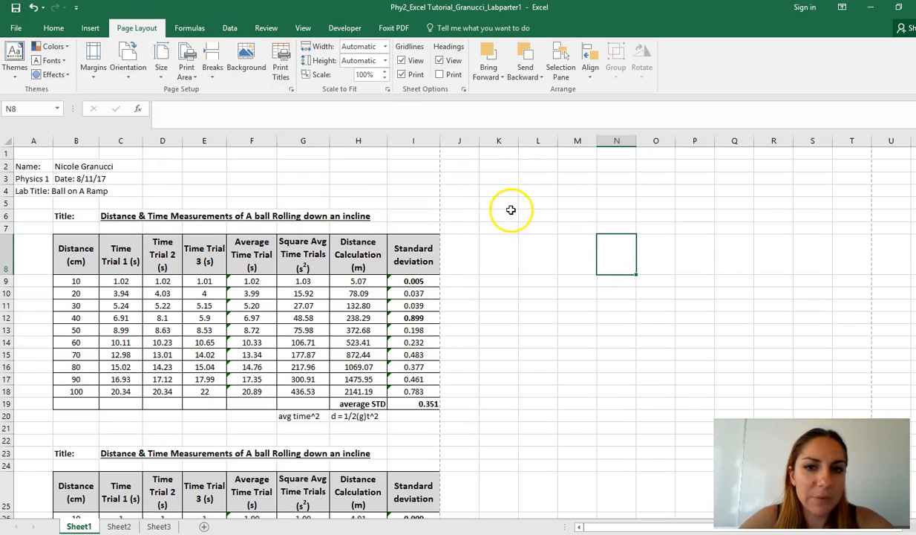
# Enter the note "Graph Distance (y) and Avg time (x)" in cell K2.
pyautogui.click(498, 167)
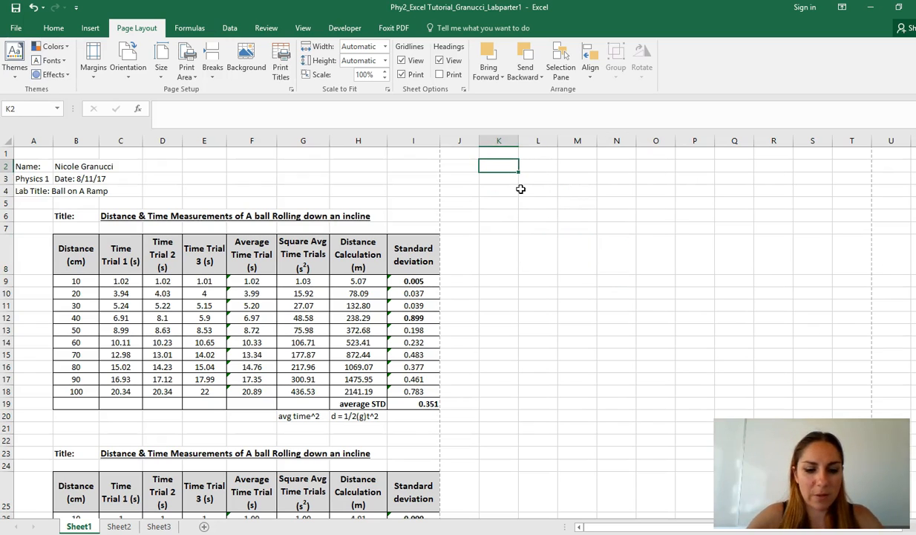
pyautogui.write('Graph')
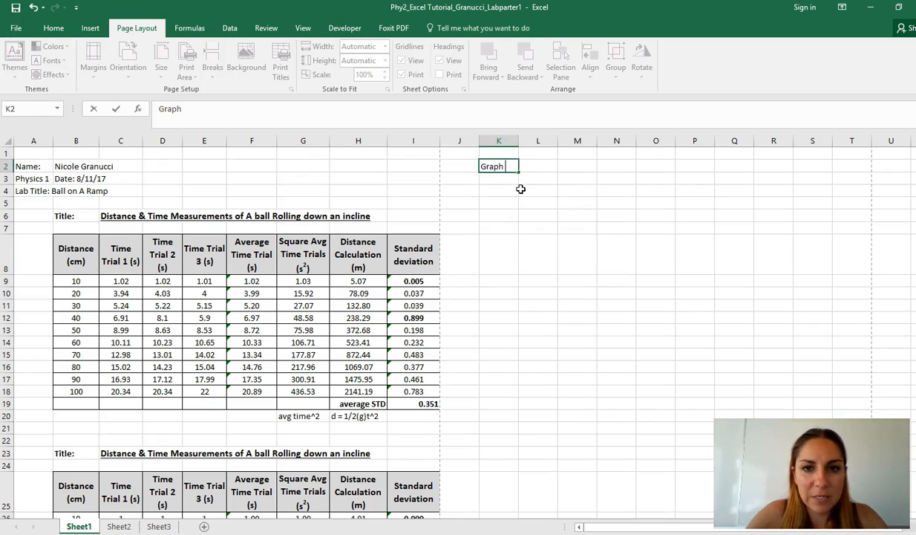
pyautogui.write(' Distance (y) and')
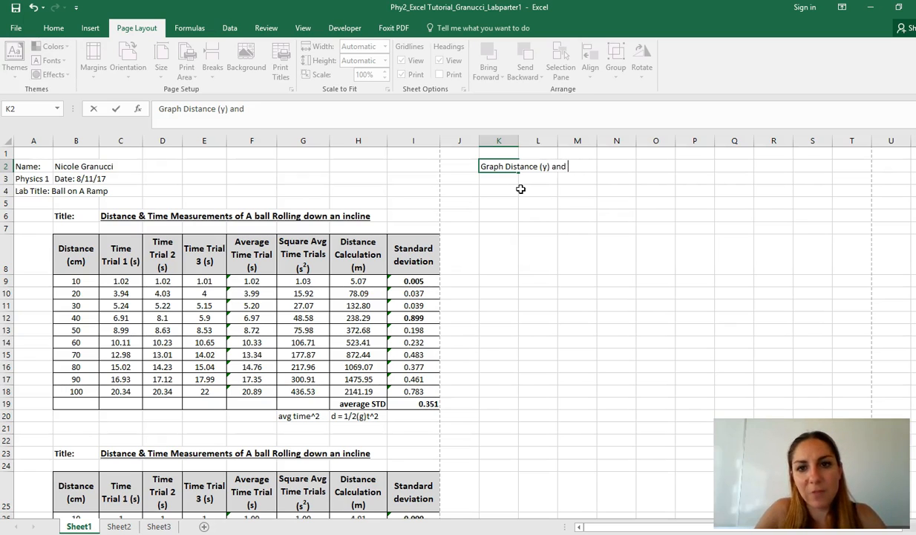
pyautogui.write(' Avg time ')
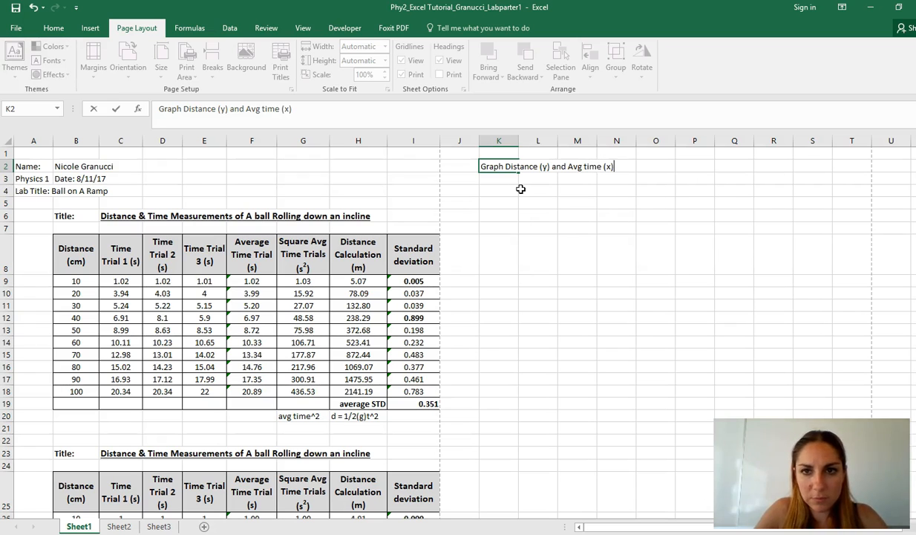
pyautogui.write('(x)')
pyautogui.click(610, 288)
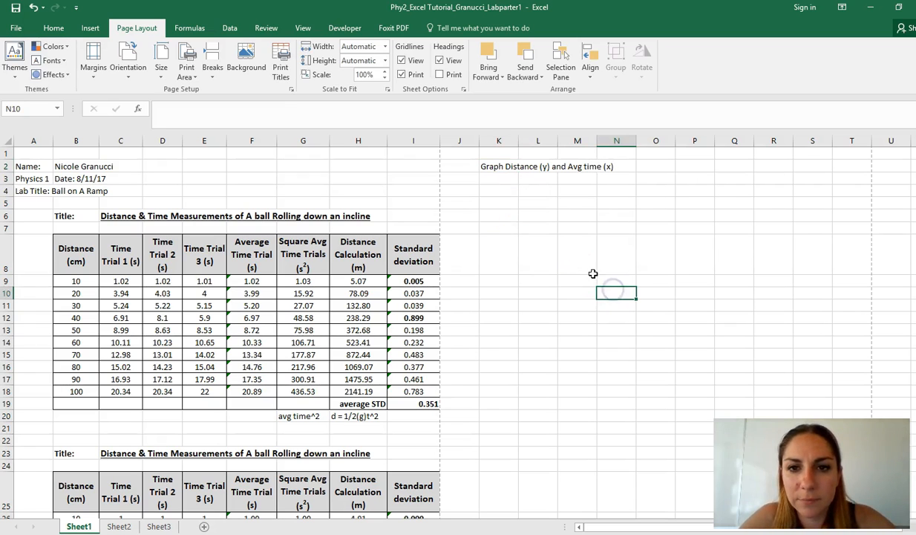
pyautogui.click(586, 251)
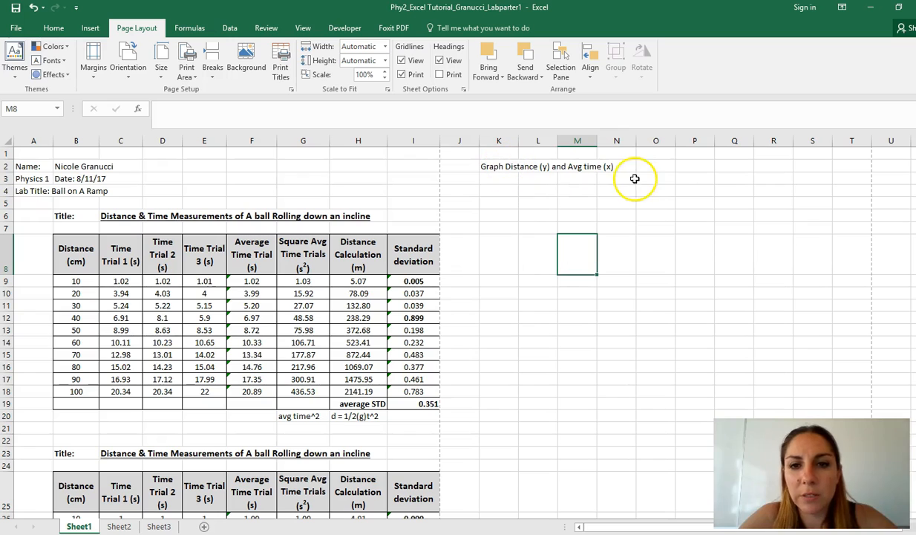
pyautogui.click(628, 261)
pyautogui.click(579, 258)
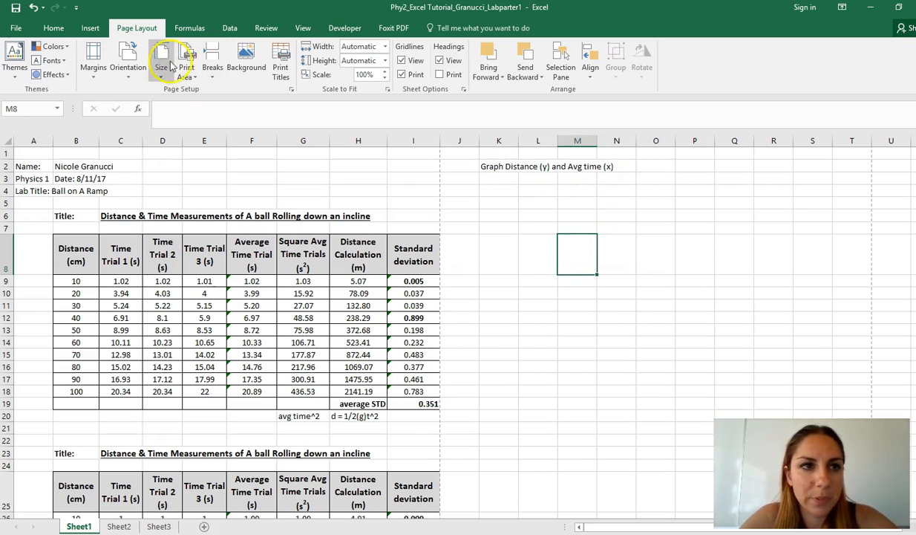
# Enter the note "Scatter Plot" in cell K3, under the graph description.
pyautogui.click(87, 28)
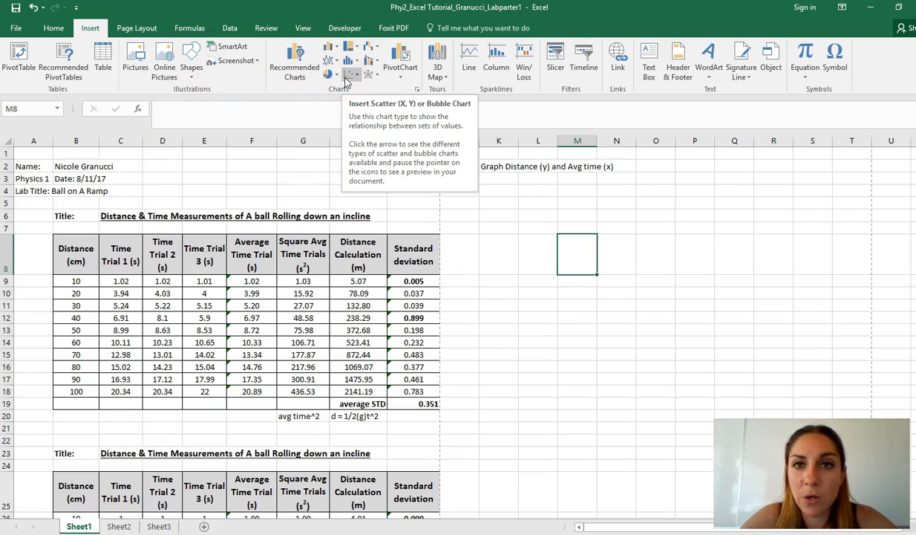
pyautogui.click(484, 181)
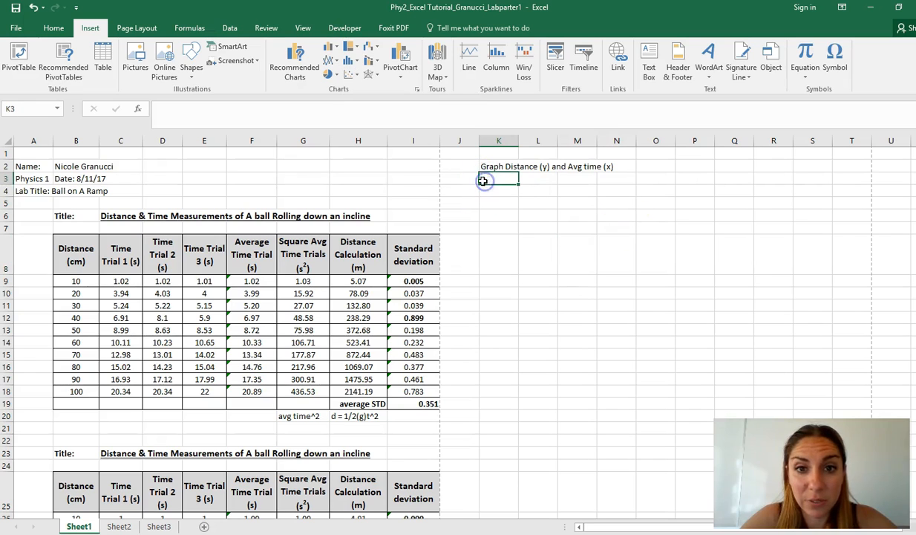
pyautogui.write('Scatter Plot')
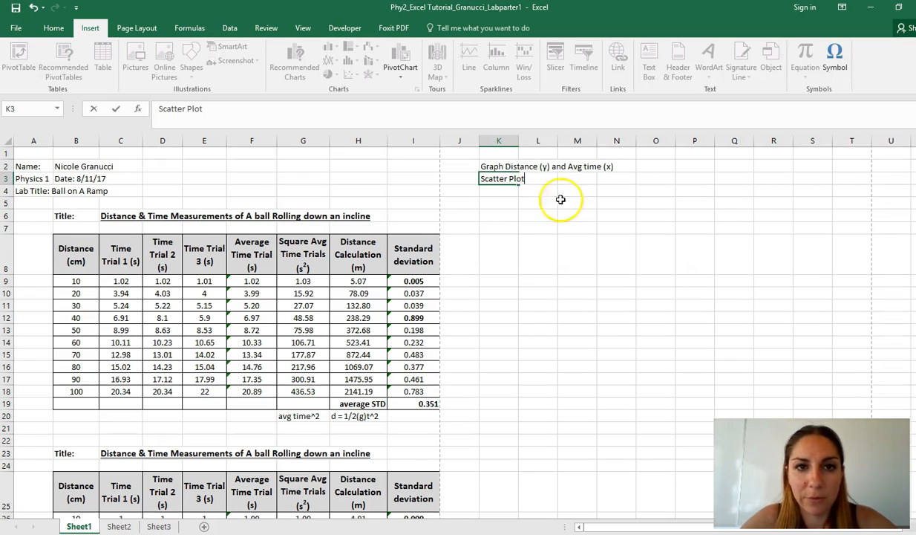
pyautogui.click(502, 203)
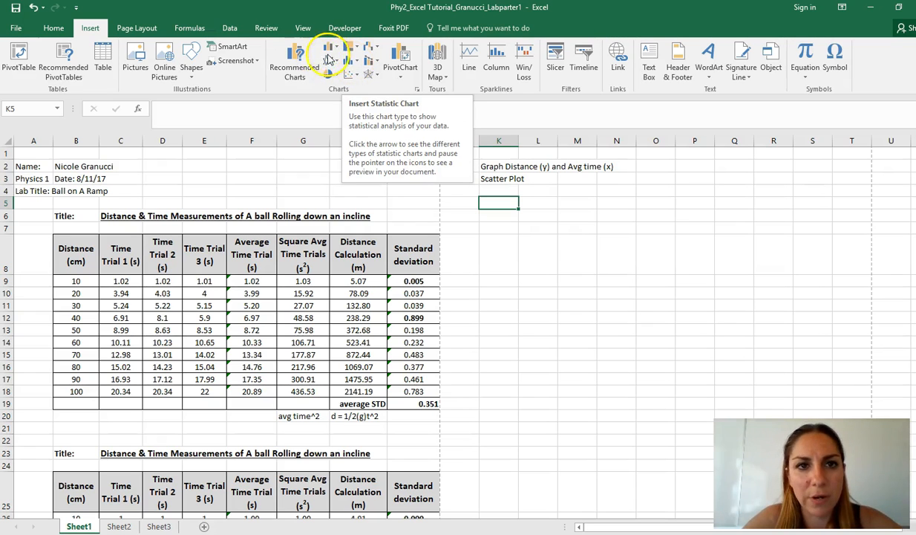
# Insert a blank markers-only Scatter chart, place it below the two notes and enlarge it to reach column T and row 18.
pyautogui.click(358, 77)
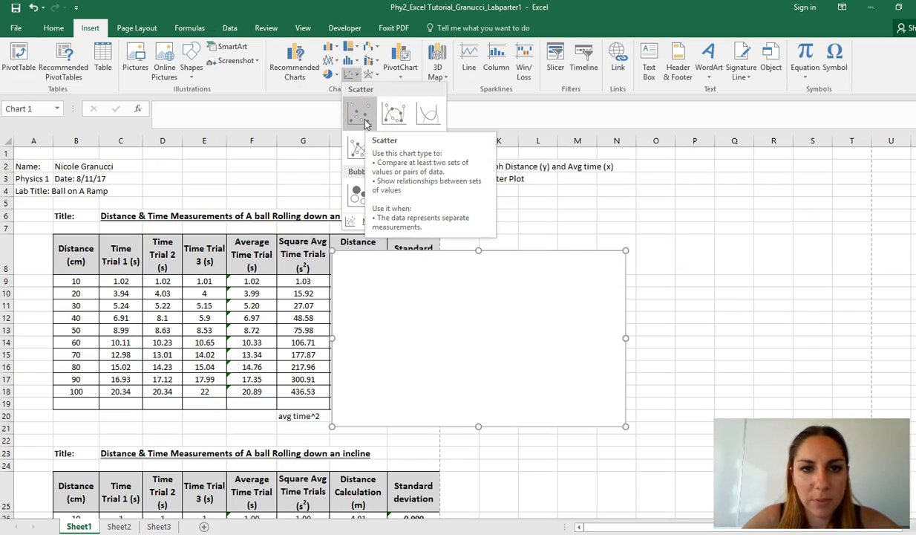
pyautogui.click(361, 117)
pyautogui.moveTo(428, 292); pyautogui.dragTo(567, 235)
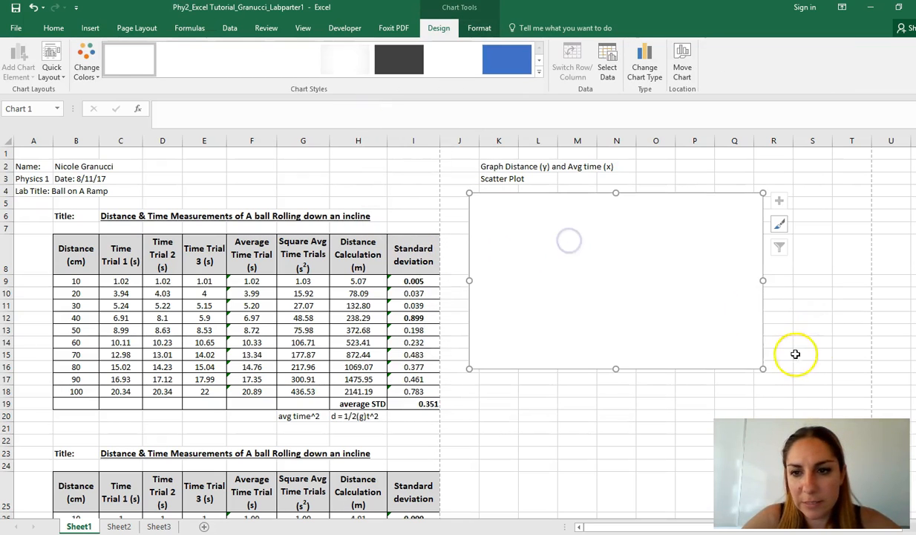
pyautogui.moveTo(763, 369); pyautogui.dragTo(849, 402)
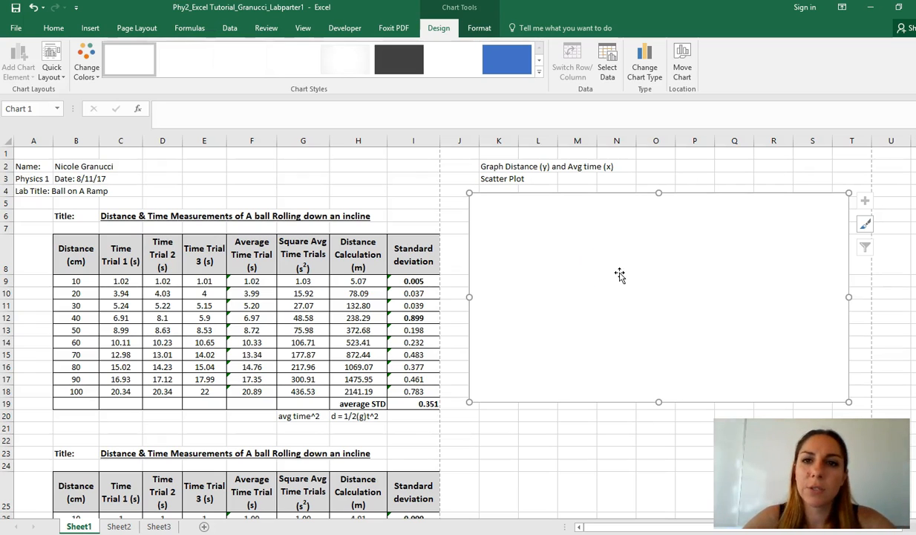
# Add a data series named "Ball on Ramp" to the empty scatter chart through its data source.
pyautogui.click(706, 177)
pyautogui.click(652, 267)
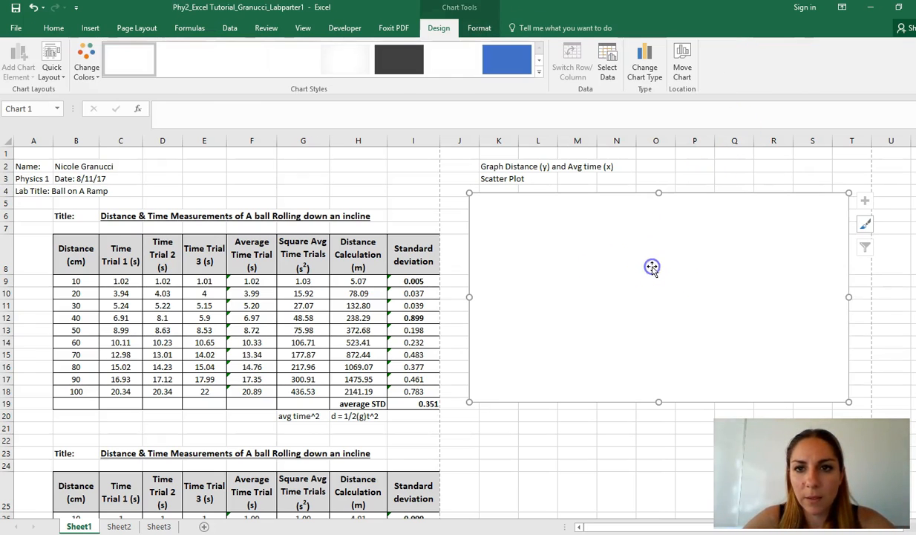
pyautogui.rightClick(606, 242)
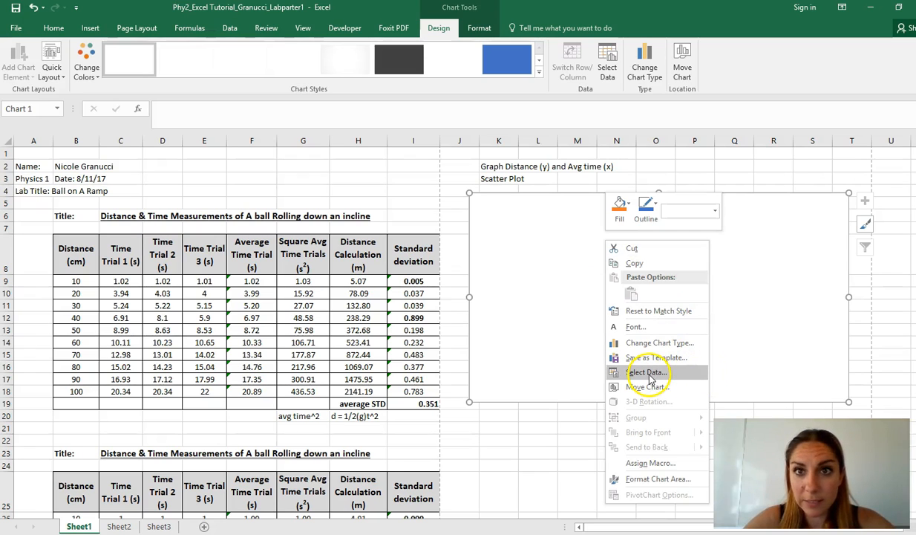
pyautogui.click(610, 52)
pyautogui.moveTo(308, 199); pyautogui.dragTo(521, 190)
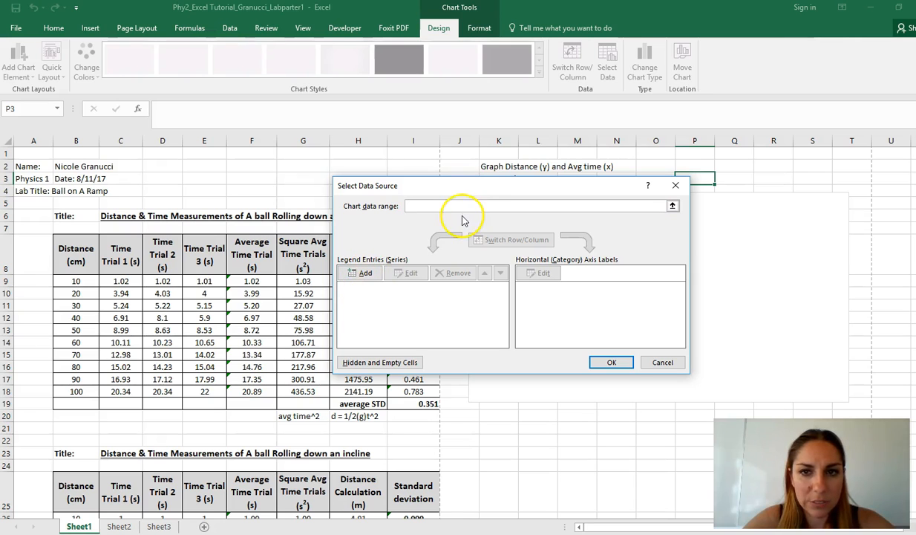
pyautogui.click(361, 273)
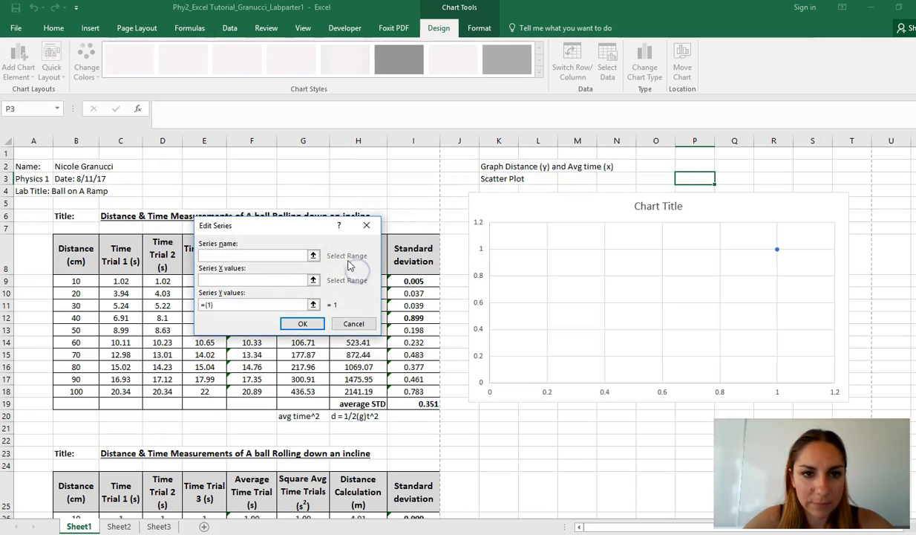
pyautogui.moveTo(305, 226); pyautogui.dragTo(479, 176)
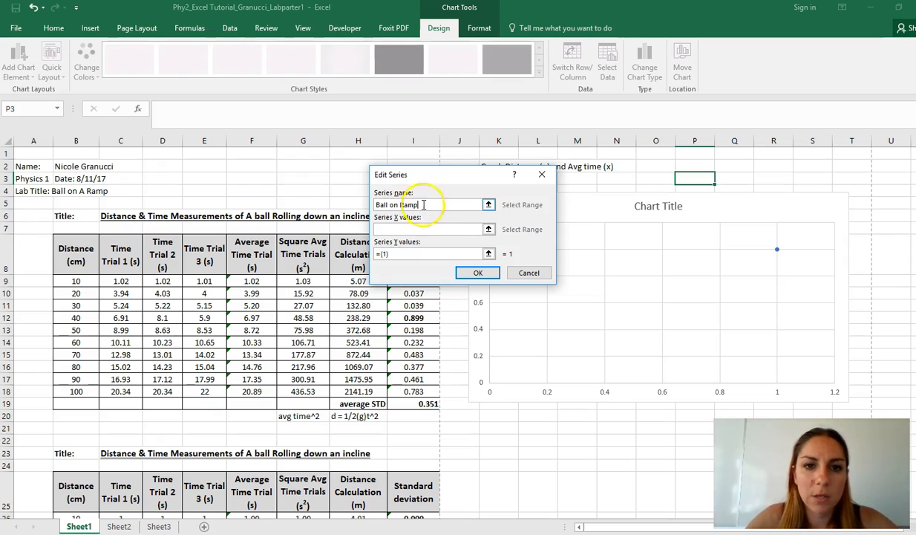
pyautogui.moveTo(490, 171); pyautogui.dragTo(502, 187)
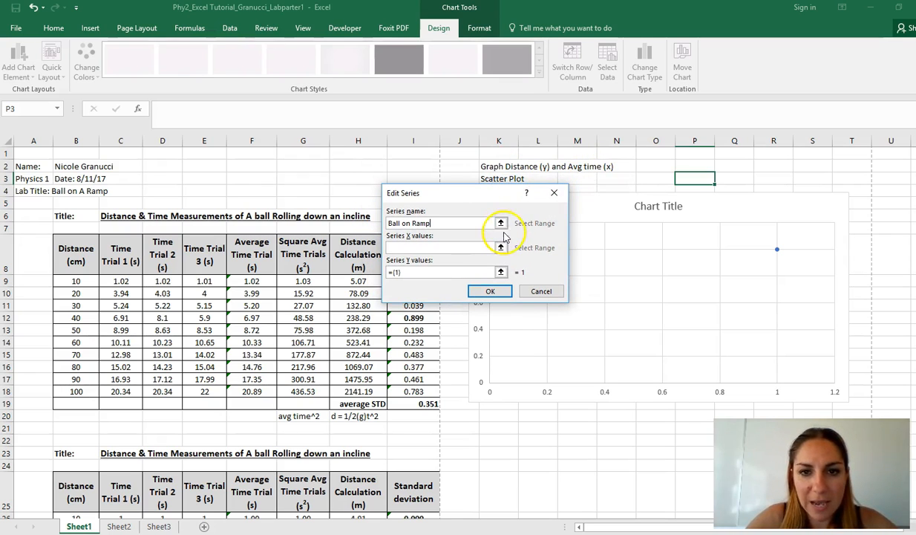
# Set the series X values to the average time data in Sheet1 cells F9:F18.
pyautogui.click(469, 249)
pyautogui.moveTo(460, 191)
pyautogui.mouseDown()
pyautogui.moveTo(546, 203)
pyautogui.moveTo(452, 190)
pyautogui.mouseUp()
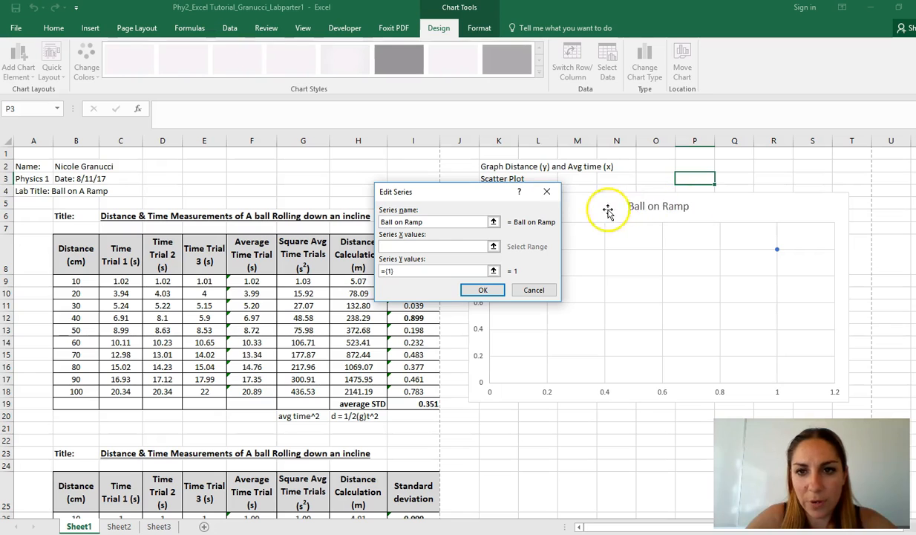
pyautogui.moveTo(497, 193); pyautogui.dragTo(583, 418)
pyautogui.scroll(-1, 584, 417)
pyautogui.scroll(1, 584, 418)
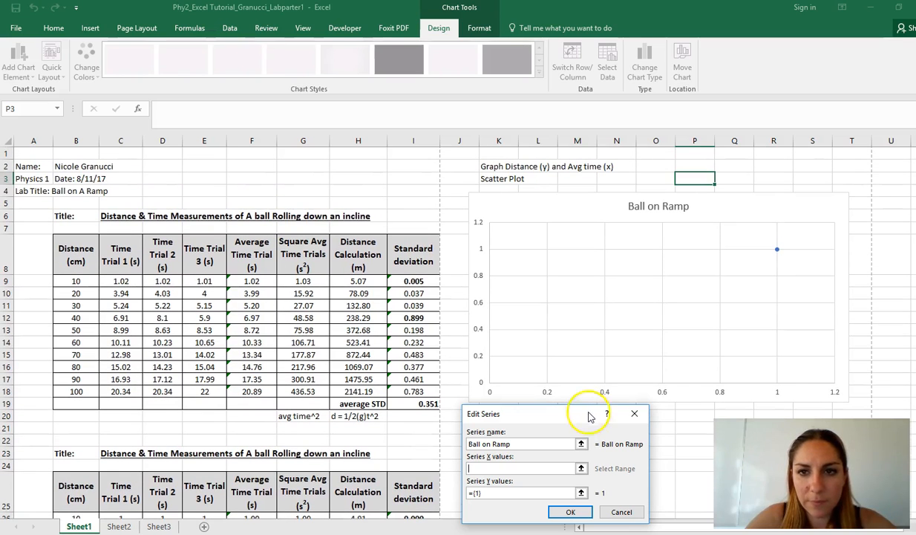
pyautogui.click(581, 468)
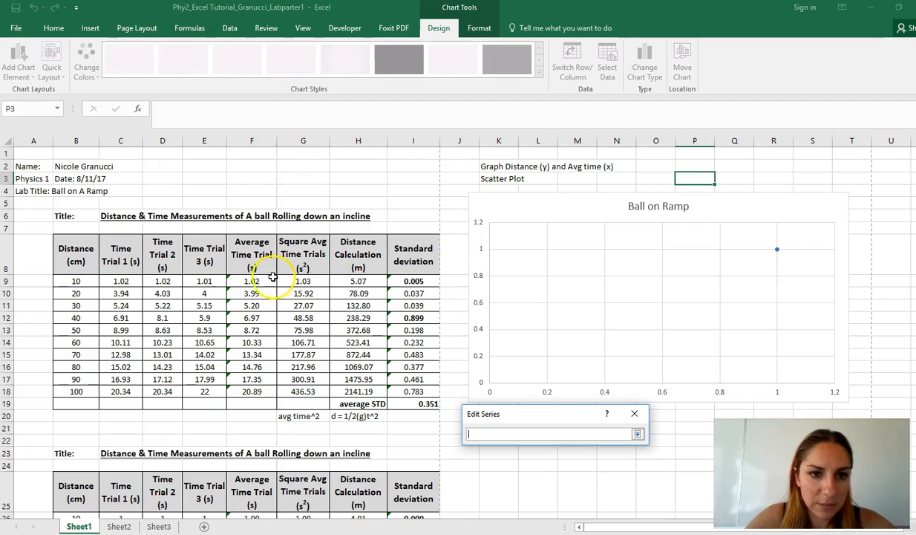
pyautogui.moveTo(266, 280); pyautogui.dragTo(268, 289)
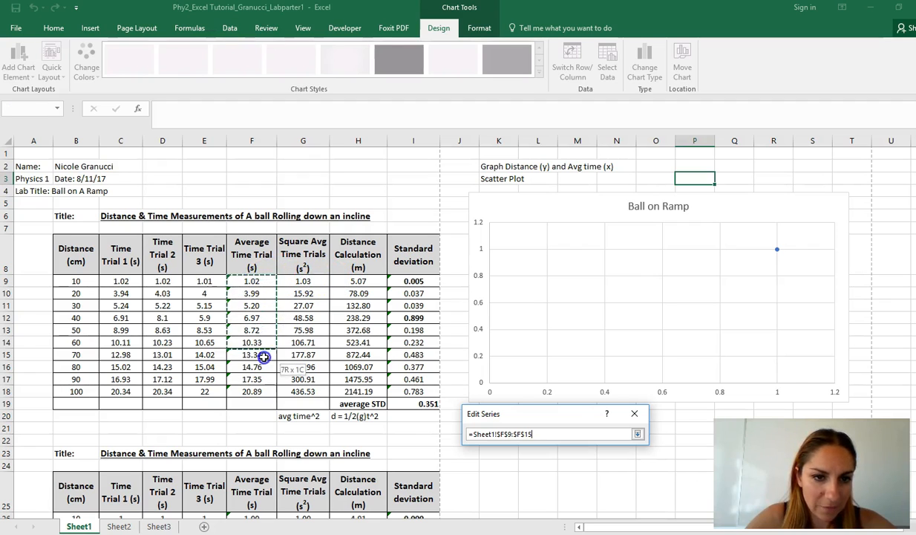
pyautogui.moveTo(261, 392); pyautogui.dragTo(261, 388)
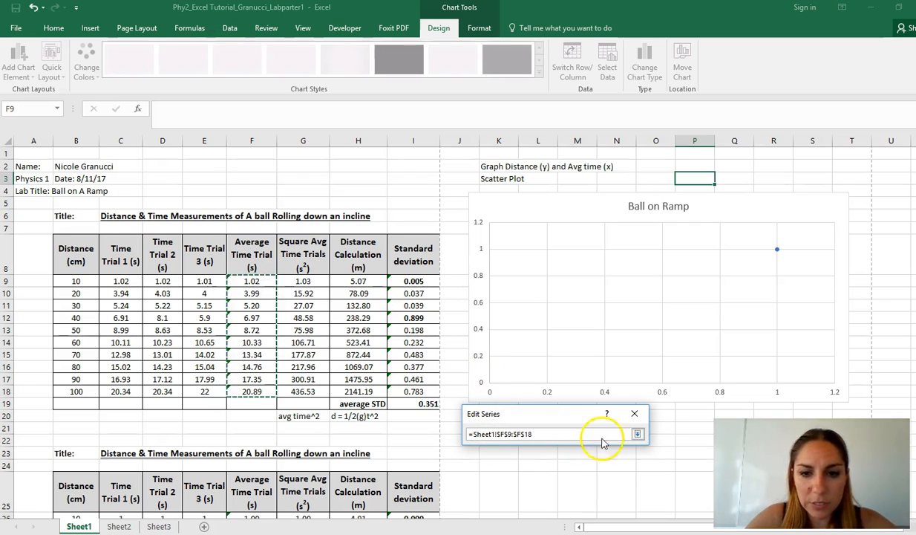
pyautogui.click(637, 434)
pyautogui.moveTo(584, 414); pyautogui.dragTo(589, 246)
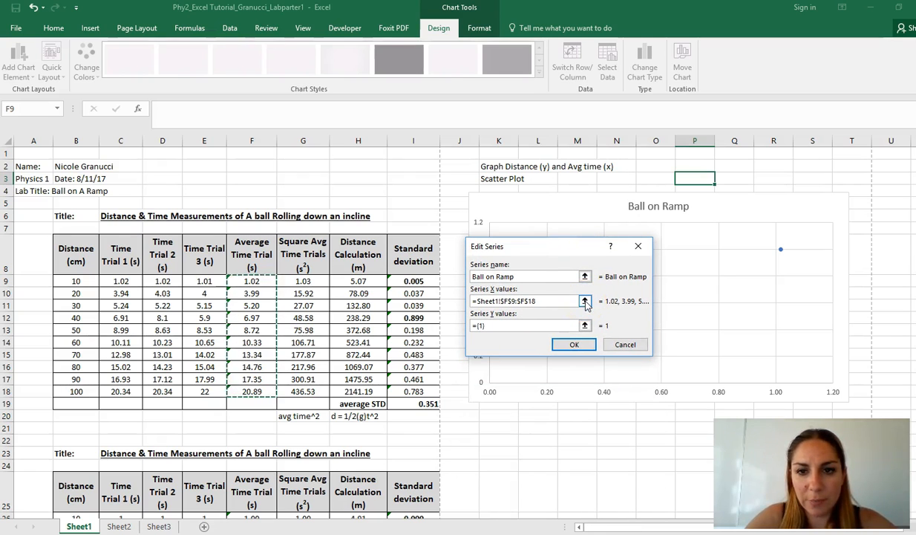
pyautogui.click(586, 301)
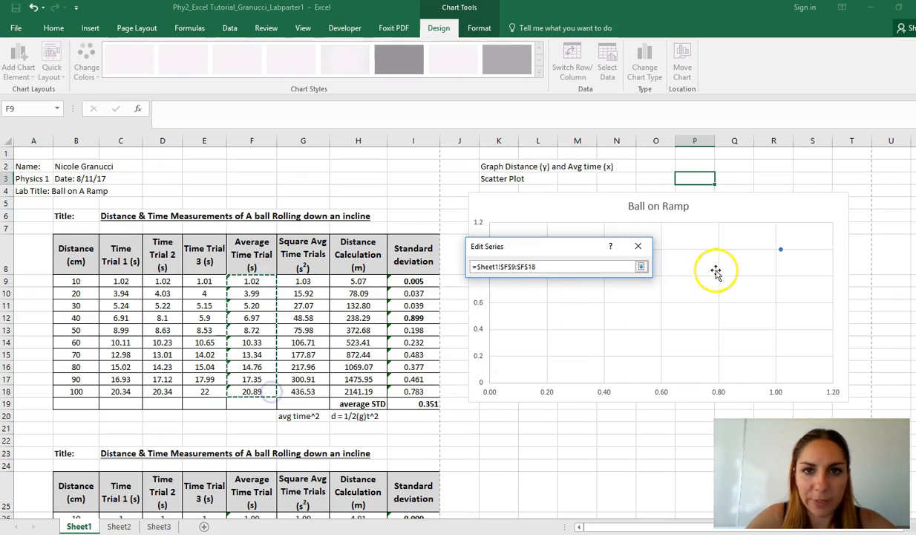
pyautogui.click(641, 266)
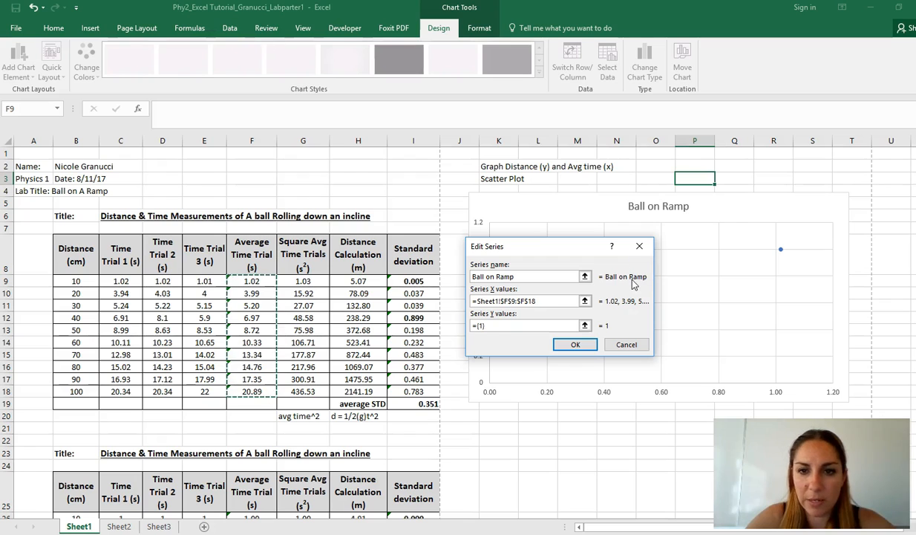
# Set the series Y values to the distance data in Sheet1 cells B9:B18 and accept the chart's data source.
pyautogui.click(585, 325)
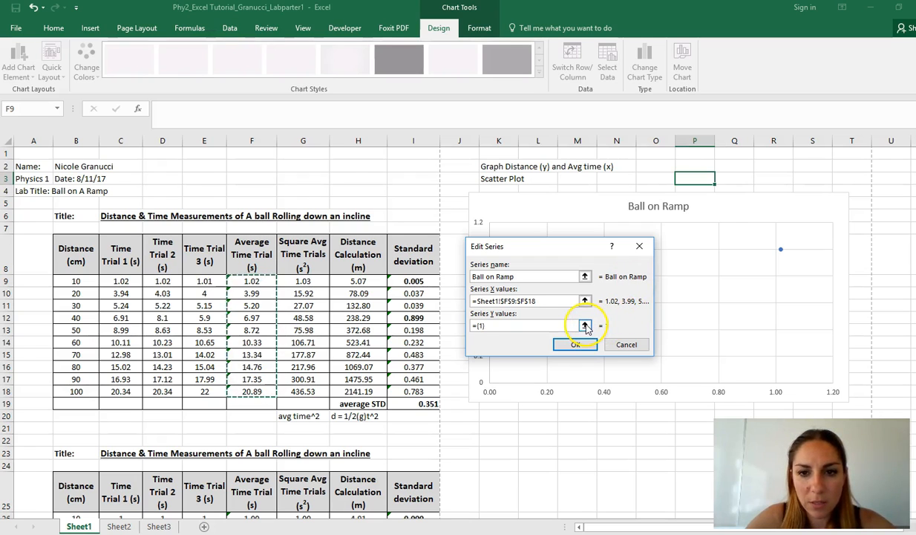
pyautogui.click(585, 325)
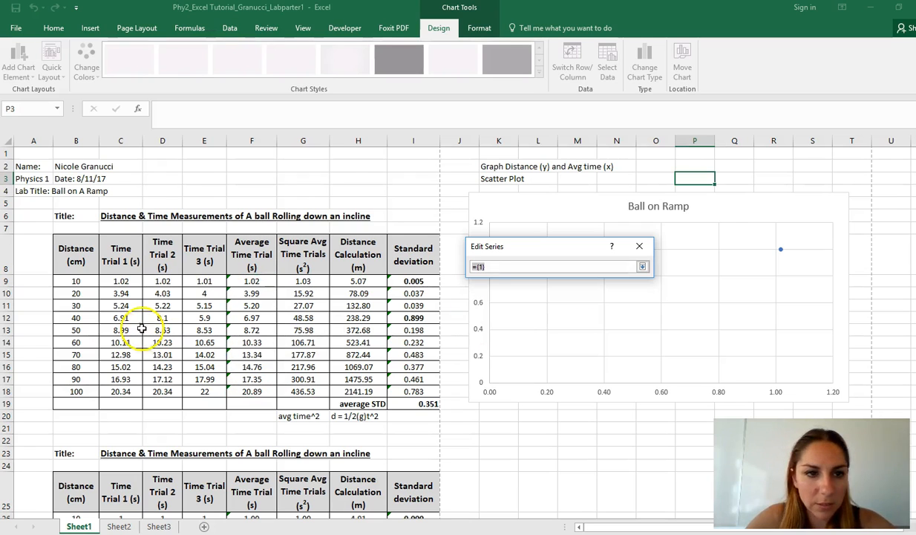
pyautogui.moveTo(89, 282); pyautogui.dragTo(92, 391)
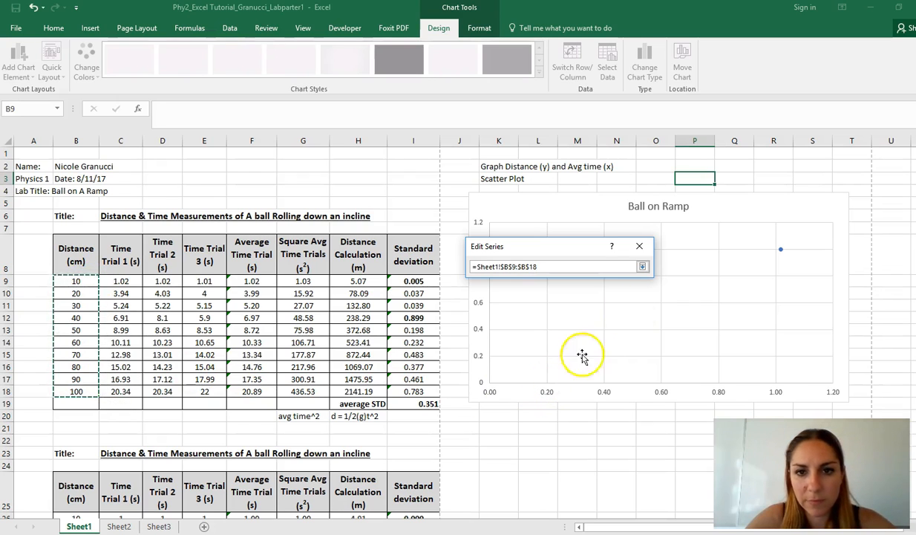
pyautogui.click(642, 266)
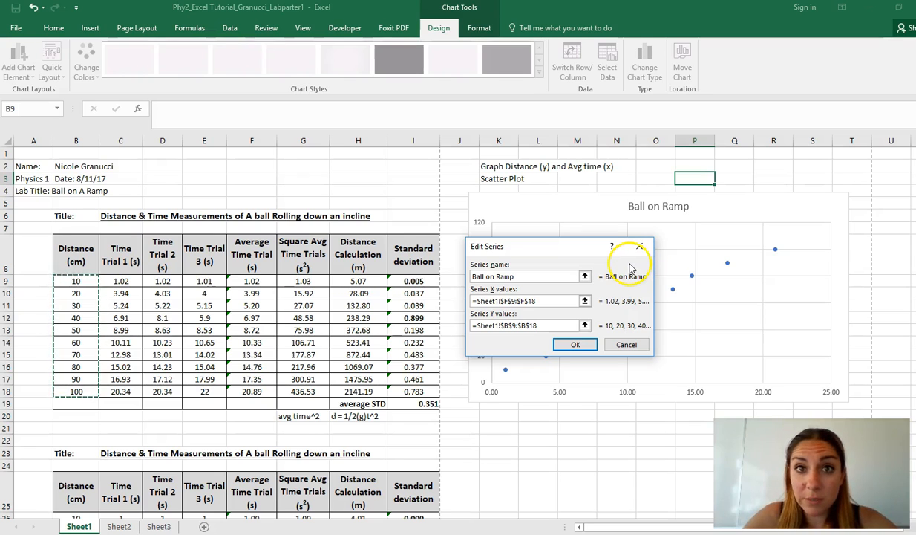
pyautogui.click(576, 346)
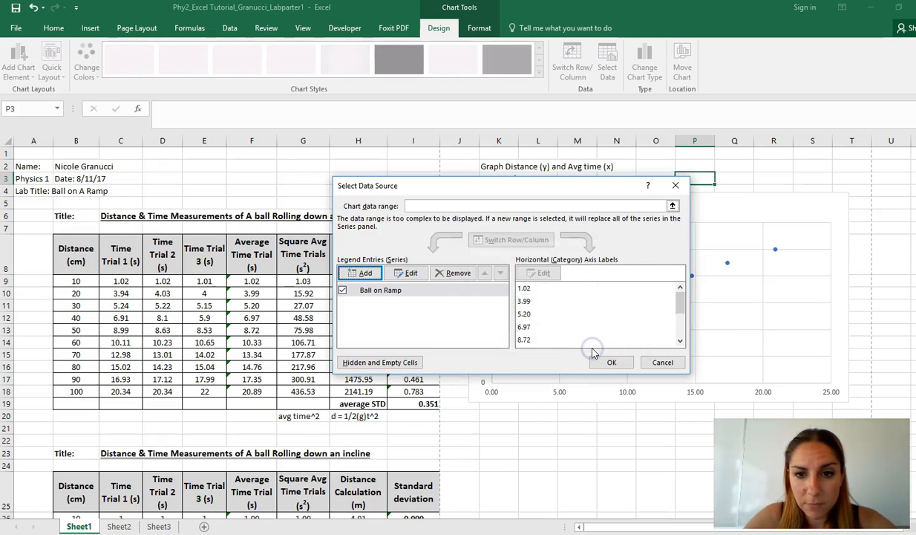
pyautogui.click(610, 361)
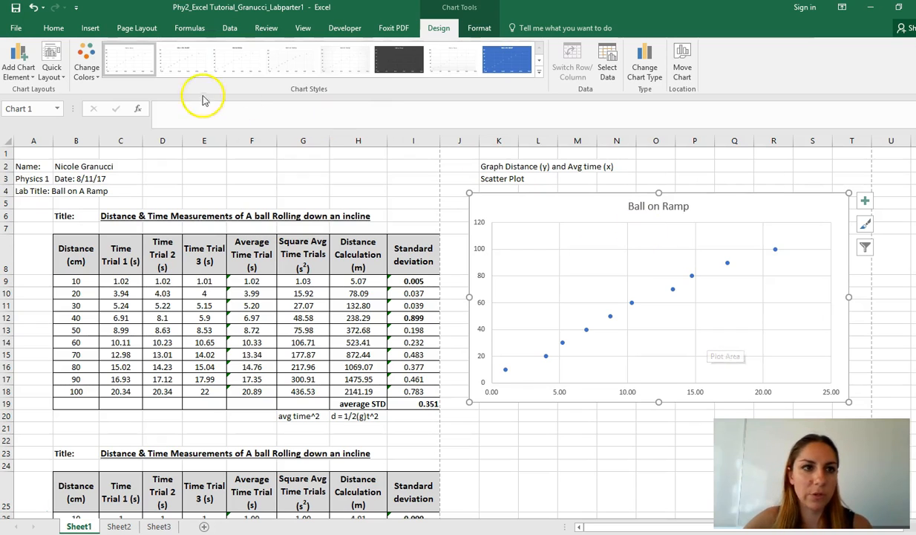
# Apply quick layout Layout 9 to the scatter chart, adding axis titles, a legend and a trendline with equation.
pyautogui.click(59, 73)
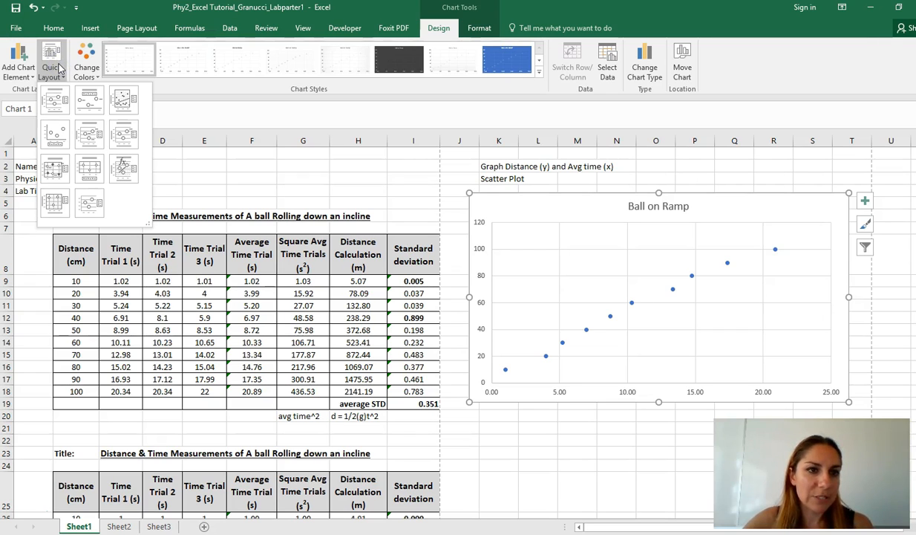
pyautogui.click(126, 175)
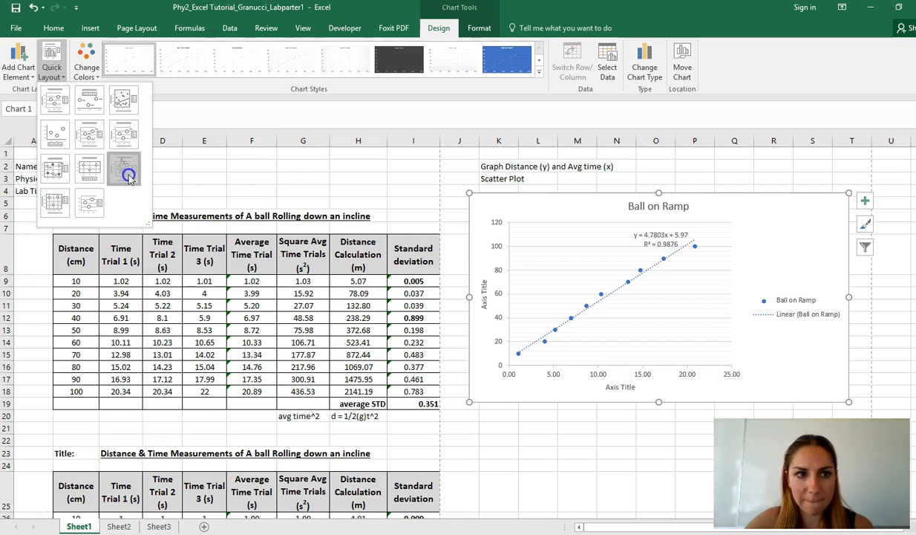
pyautogui.click(52, 60)
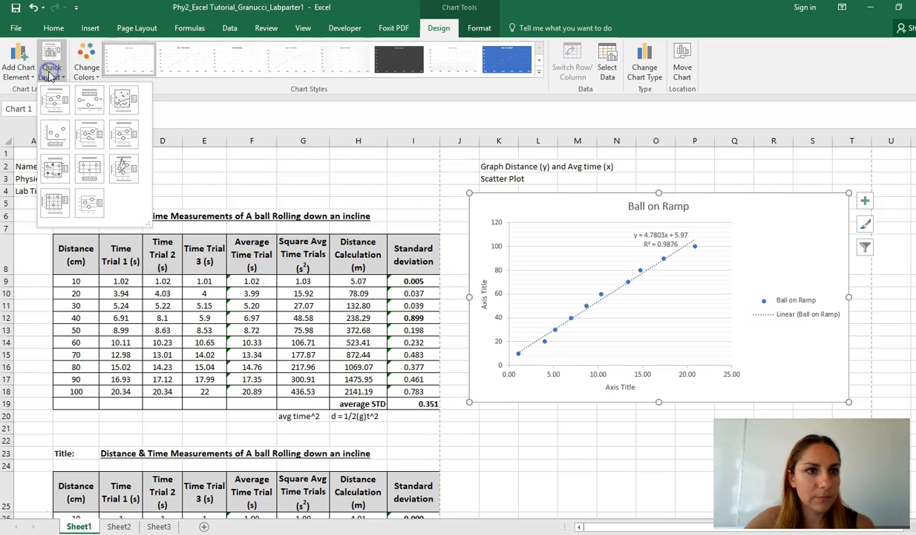
pyautogui.click(125, 171)
# Change the horizontal axis title to "Avg Time Trials (s)".
pyautogui.click(621, 386)
pyautogui.moveTo(607, 386); pyautogui.dragTo(682, 399)
pyautogui.write('T')
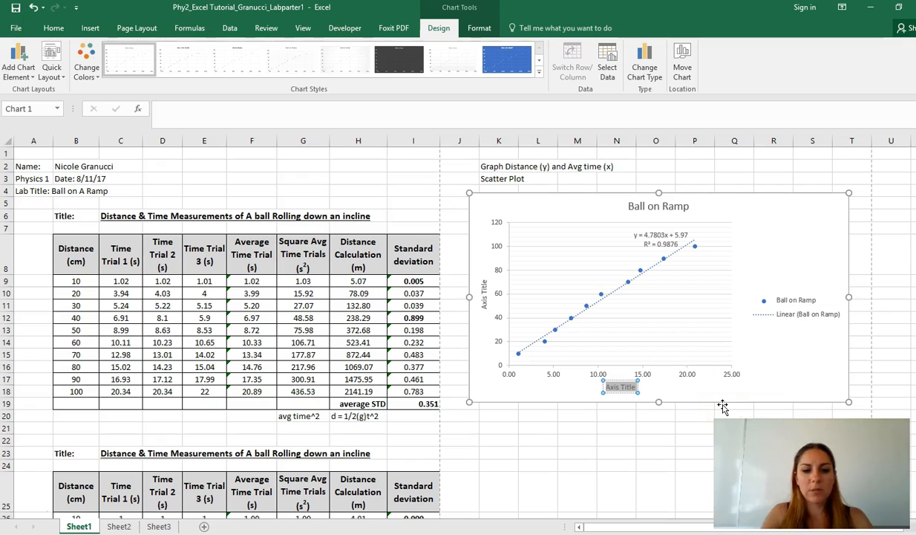
pyautogui.write('vg Time Trials')
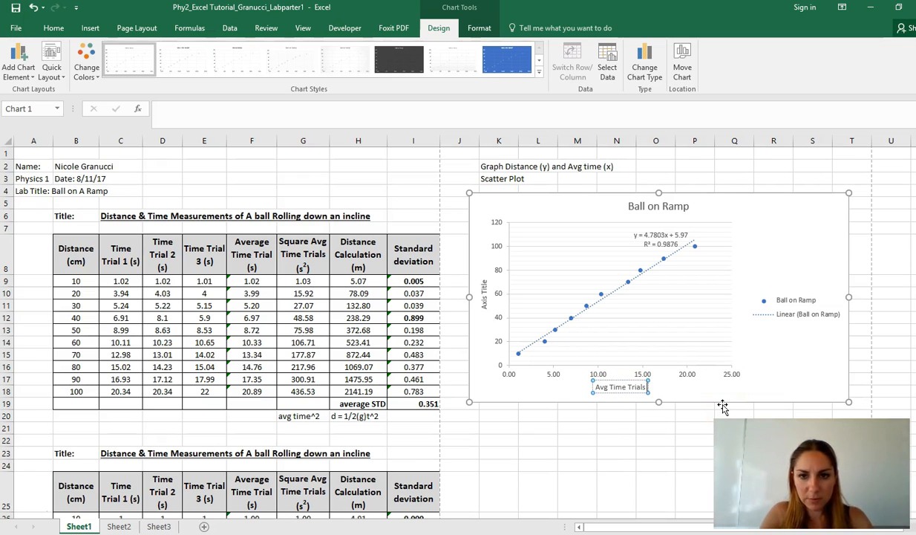
pyautogui.write(' (s')
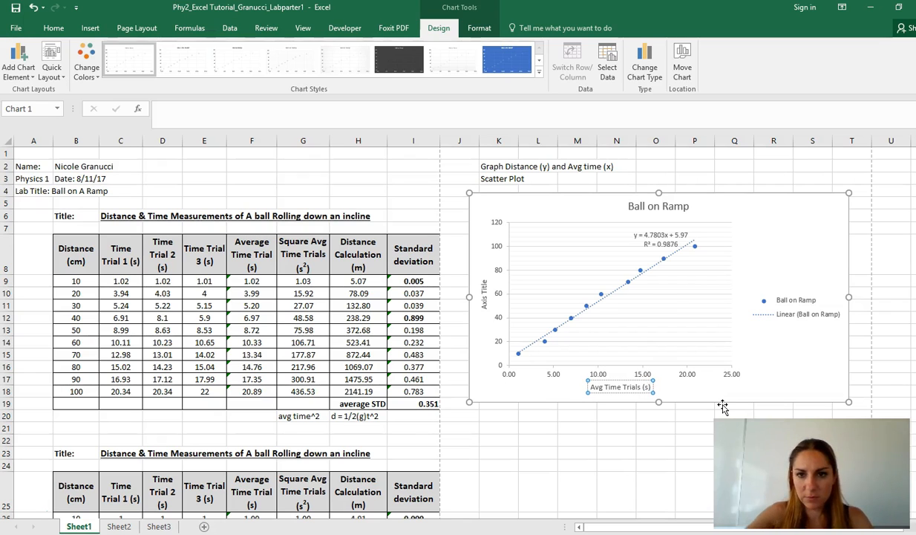
# Change the vertical axis title to "Distance (cm)" and dismiss the axis title formatting options.
pyautogui.doubleClick(483, 303)
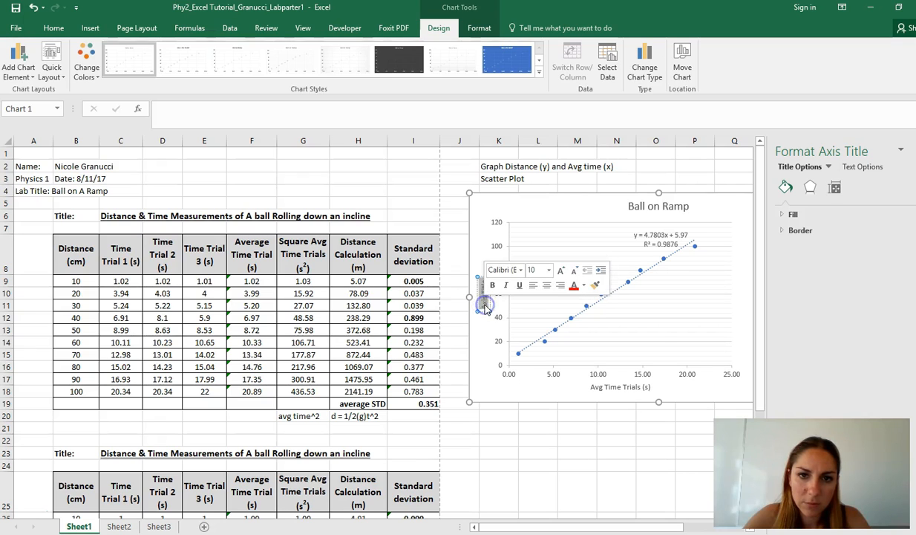
pyautogui.write('Dist')
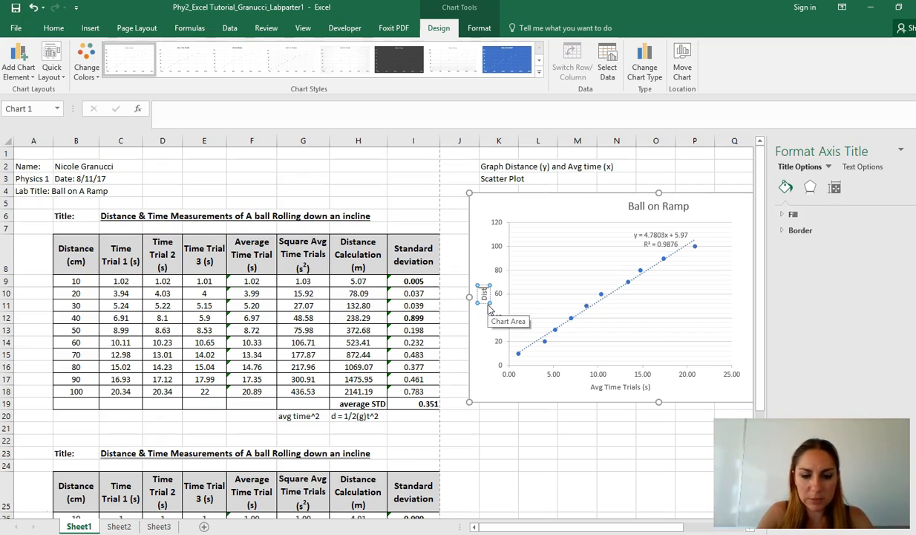
pyautogui.write('ance (cm')
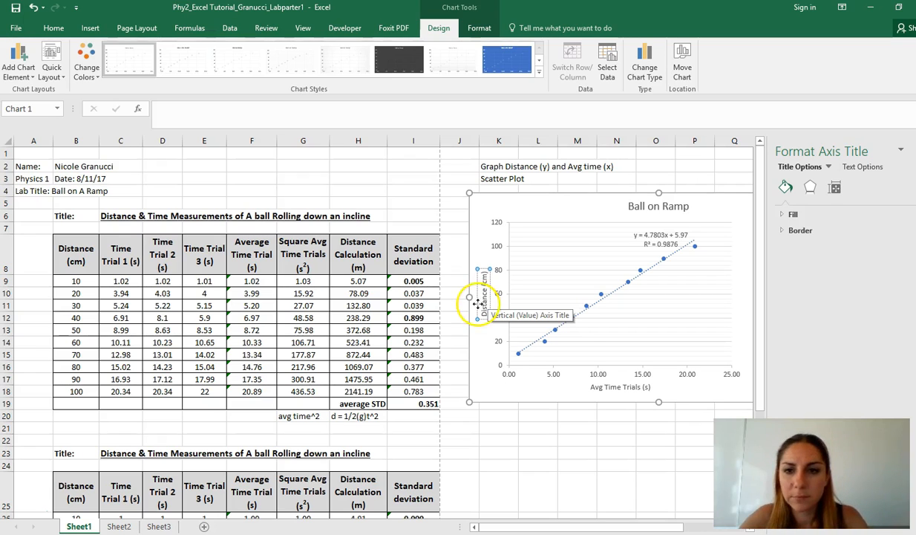
pyautogui.click(914, 150)
pyautogui.click(825, 260)
# Replace the chart title with "Distance and Time Trials of a Ball on a Ramp".
pyautogui.click(658, 207)
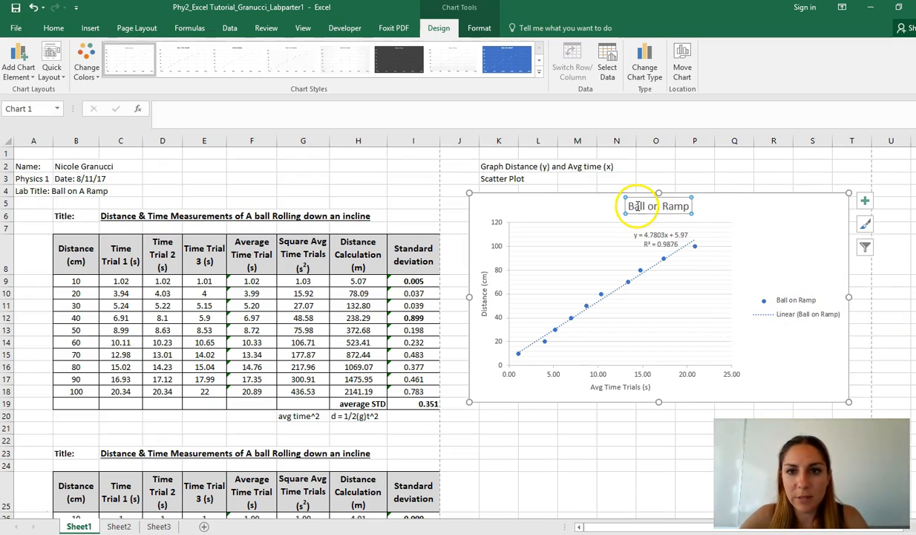
pyautogui.moveTo(629, 207); pyautogui.dragTo(746, 230)
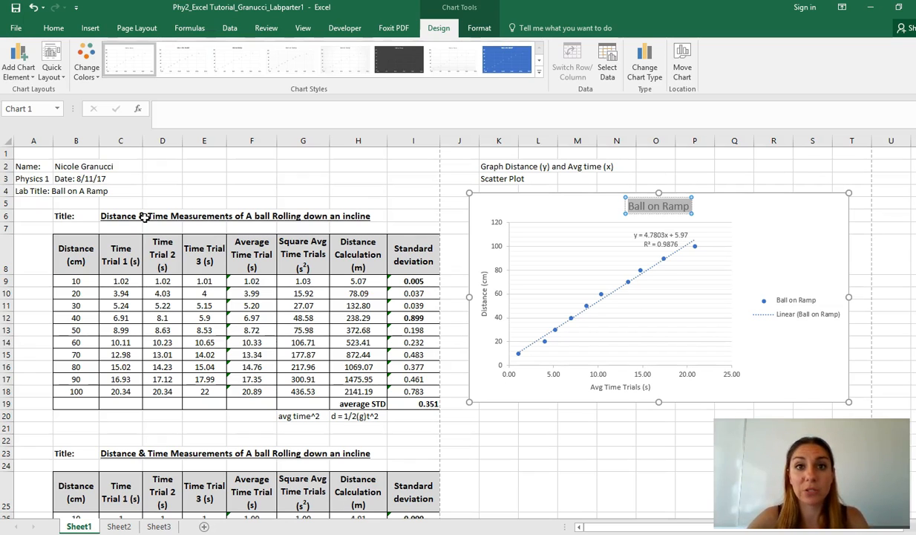
pyautogui.write('Distance and Time tr')
pyautogui.press('BackSpace')
pyautogui.press('BackSpace')
pyautogui.write('Trials of a Ball on a Ramp')
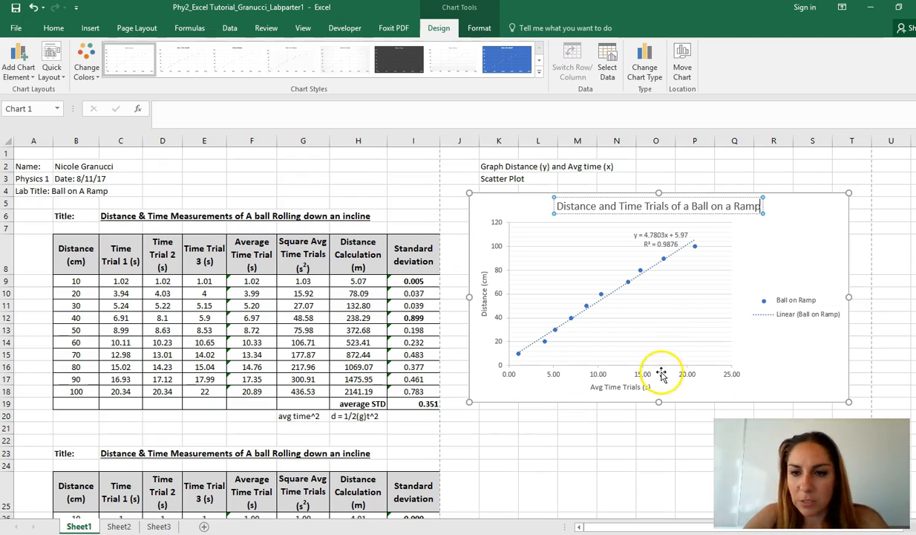
pyautogui.click(647, 427)
pyautogui.click(683, 317)
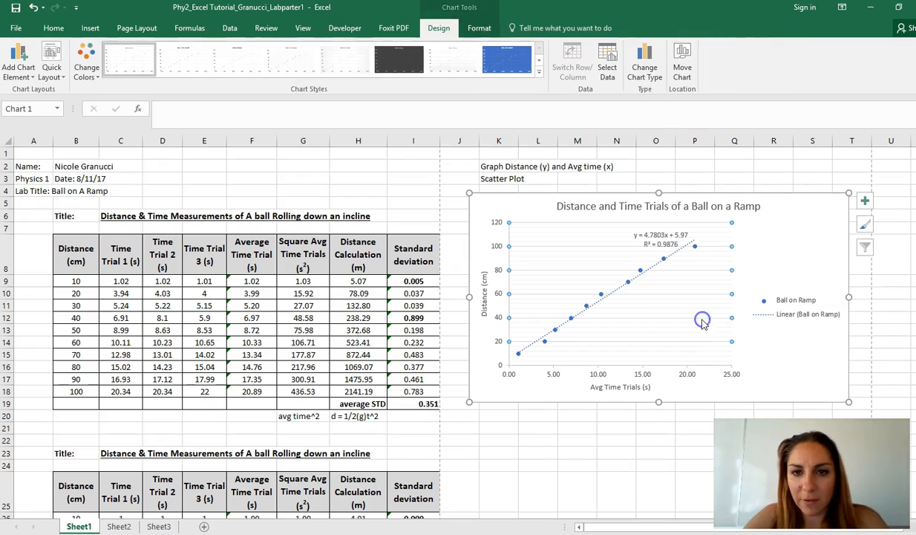
pyautogui.doubleClick(616, 206)
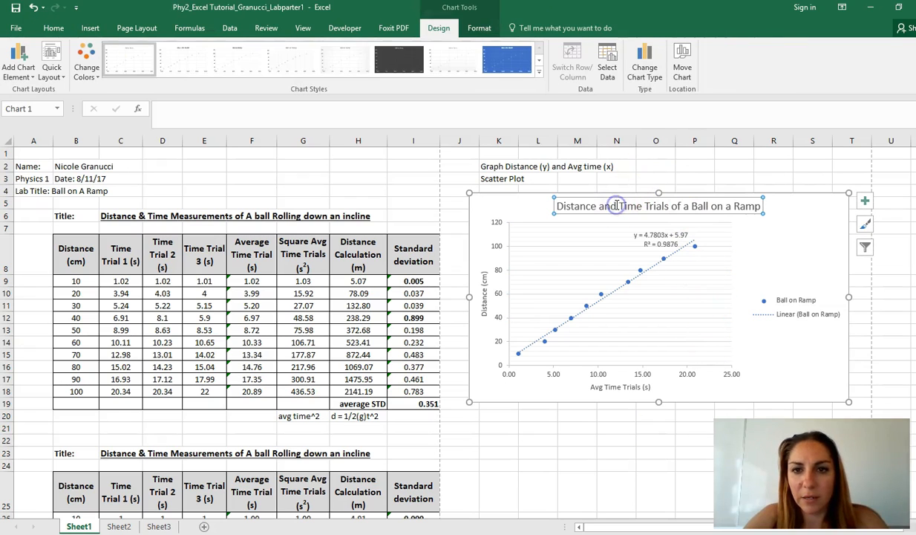
pyautogui.doubleClick(614, 206)
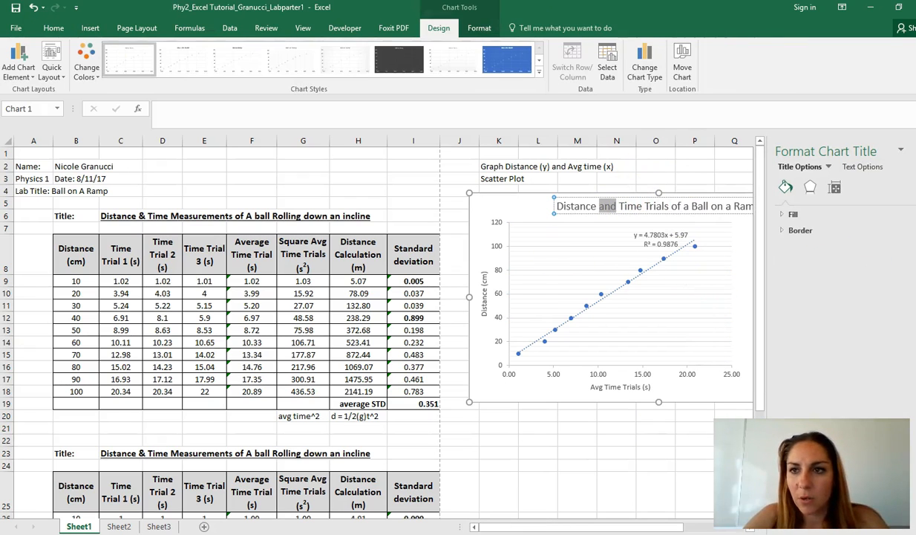
pyautogui.click(914, 151)
pyautogui.click(487, 312)
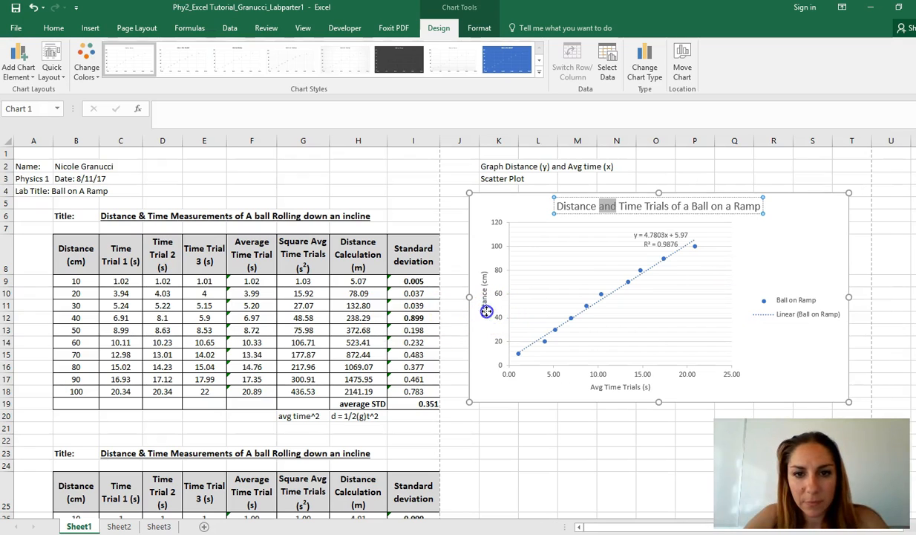
pyautogui.click(638, 387)
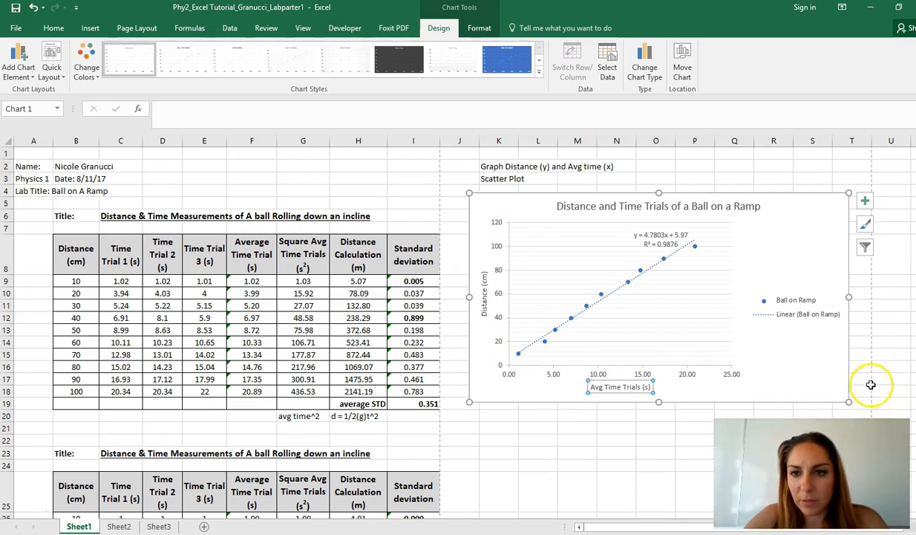
# Delete the linear trendline, along with its equation label, from the scatter chart.
pyautogui.click(679, 245)
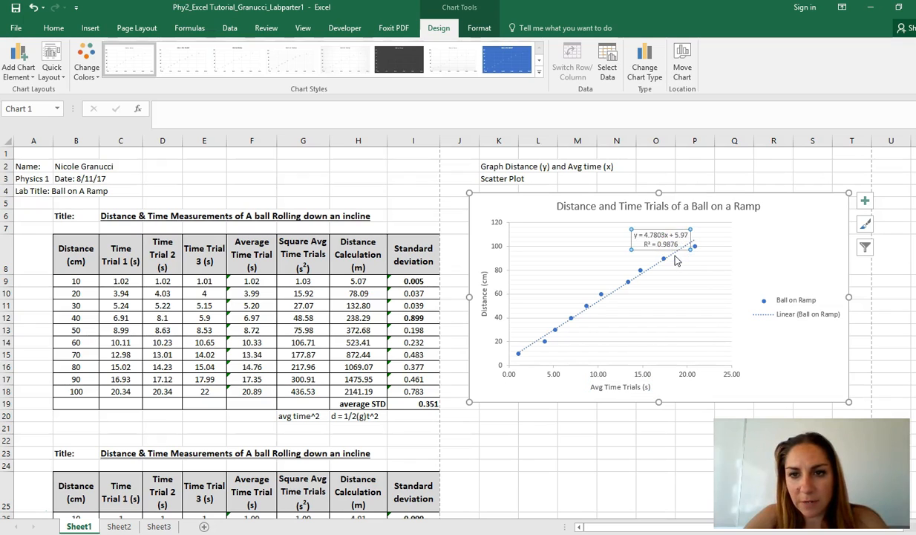
pyautogui.click(674, 257)
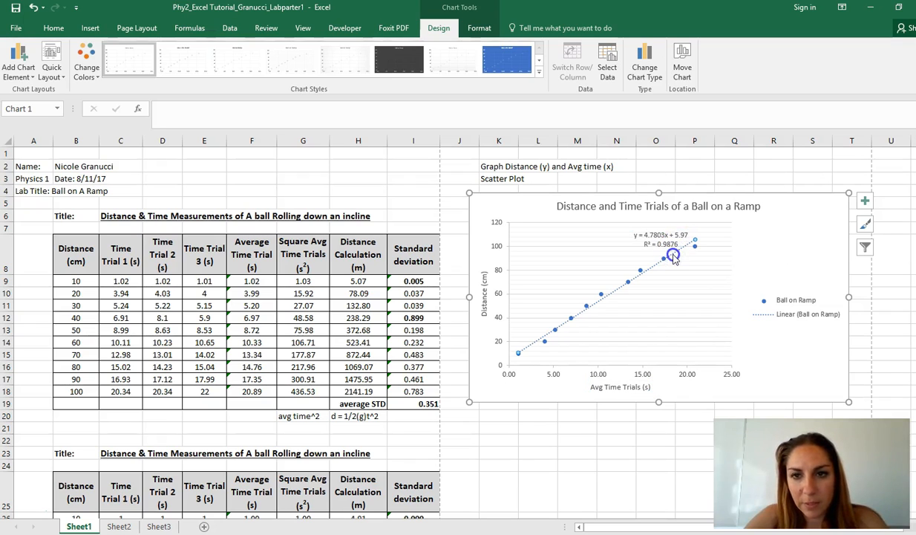
pyautogui.press('Delete')
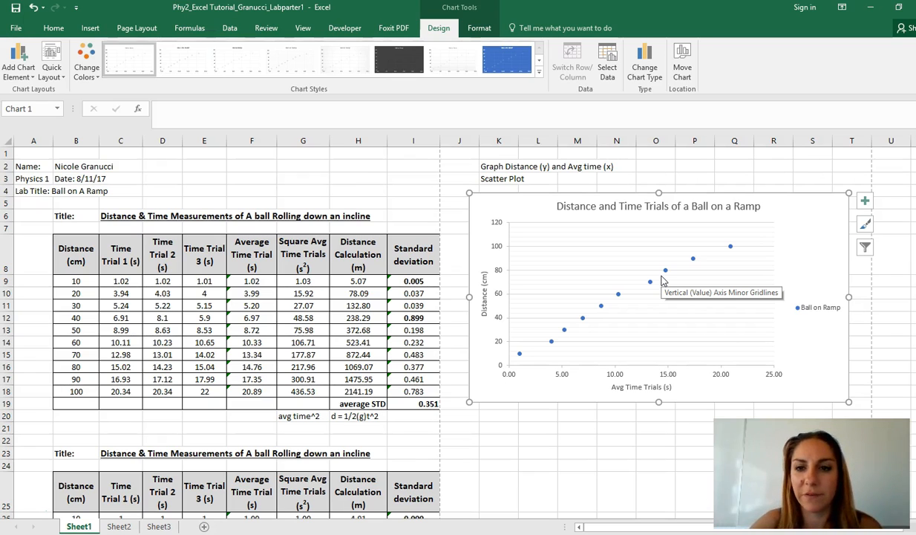
pyautogui.click(650, 386)
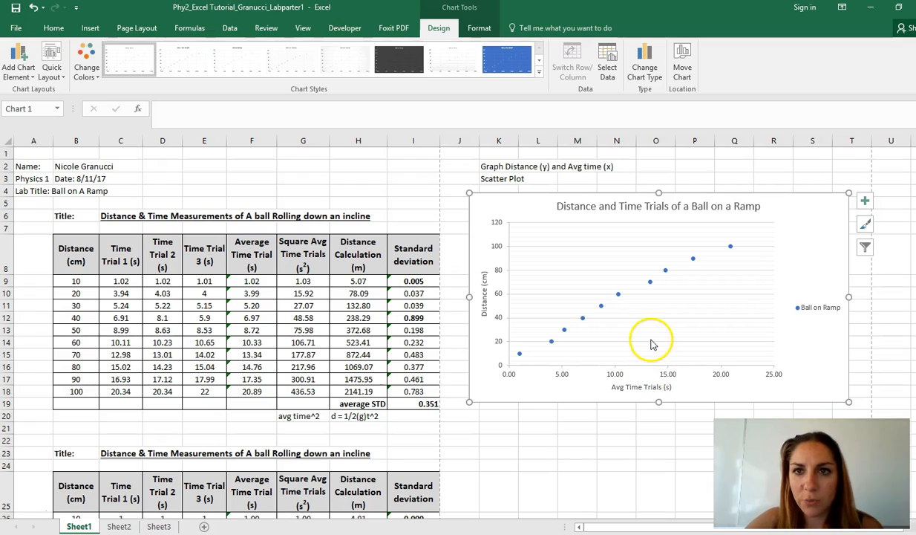
pyautogui.click(652, 286)
pyautogui.rightClick(650, 284)
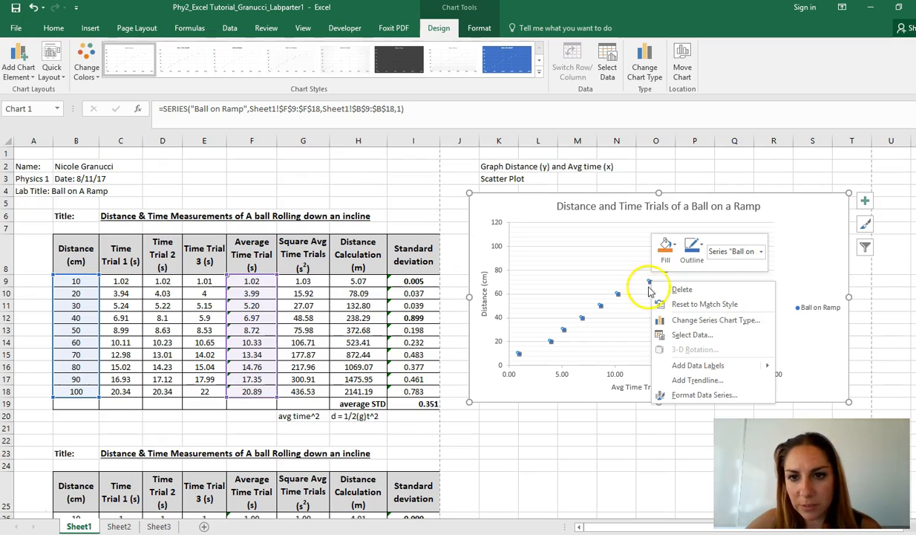
pyautogui.click(641, 294)
pyautogui.rightClick(626, 281)
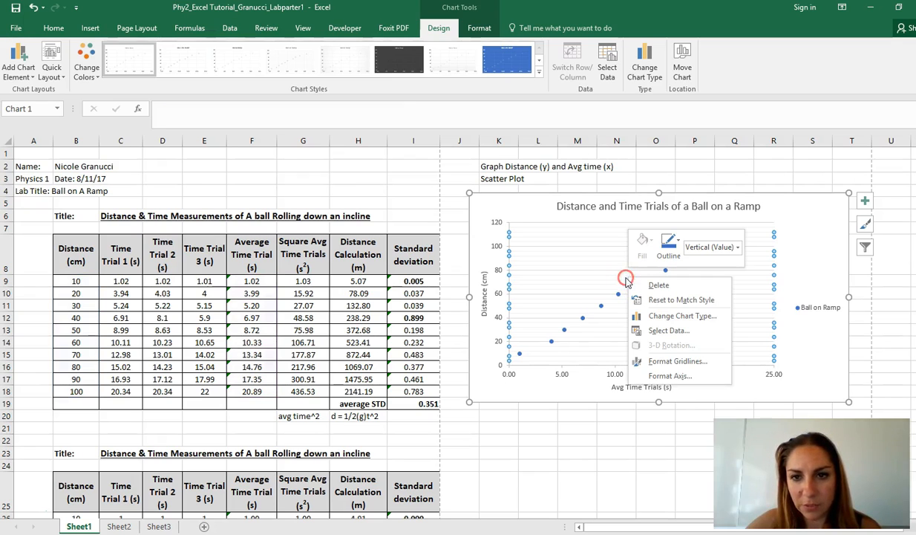
pyautogui.rightClick(608, 304)
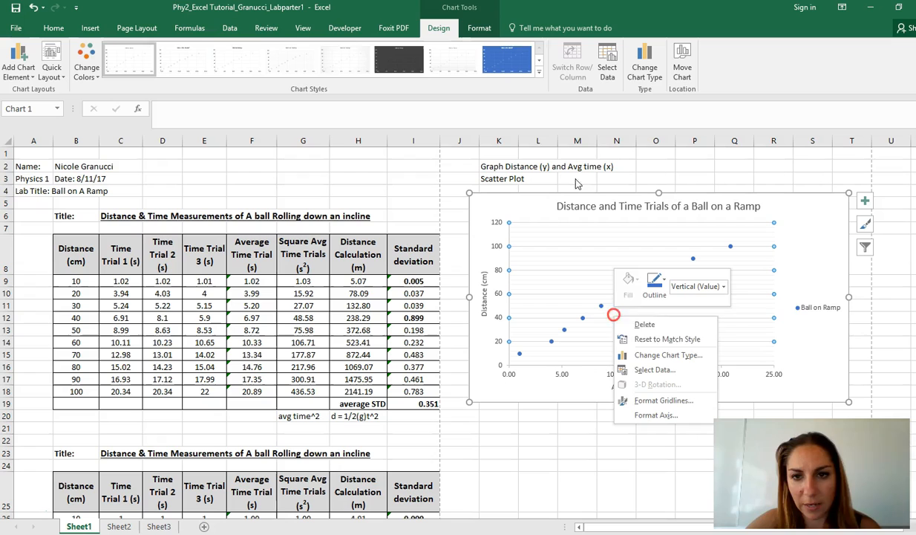
pyautogui.rightClick(738, 316)
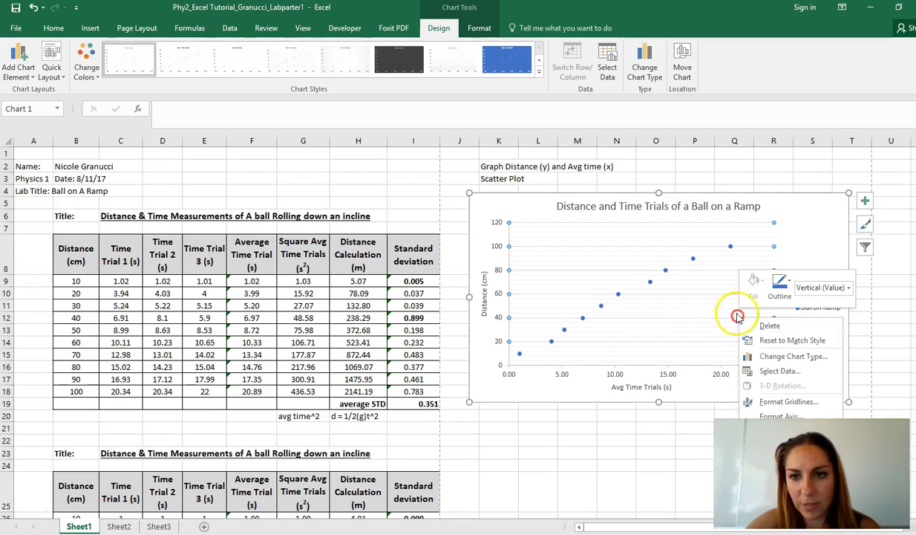
# Add a linear trendline to the plotted Ball on Ramp data series.
pyautogui.rightClick(693, 261)
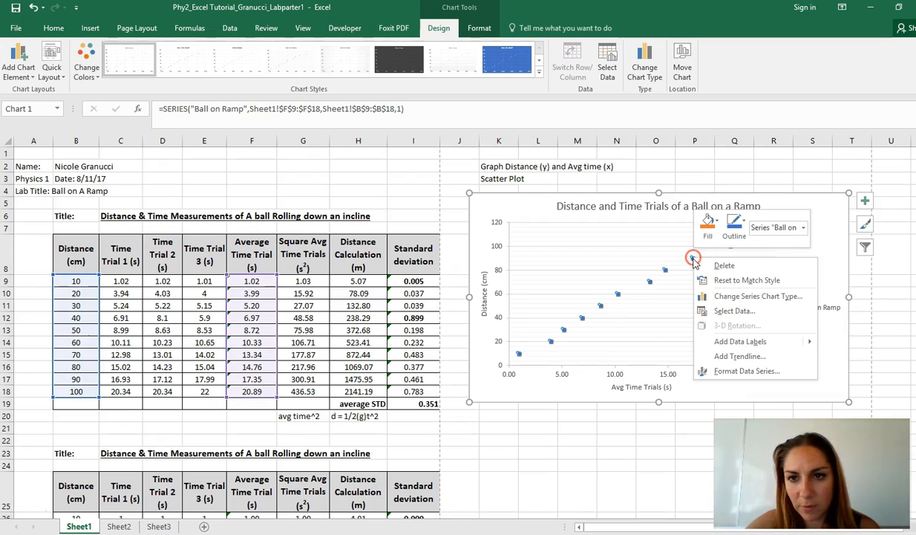
pyautogui.click(740, 357)
pyautogui.click(888, 264)
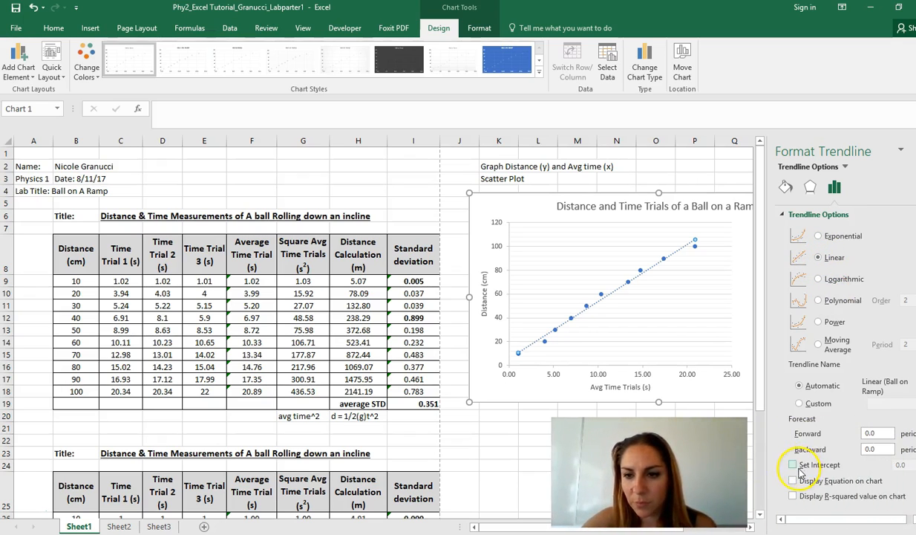
# Display the trendline's equation and R-squared value on the chart, and move their label below the line's upper end.
pyautogui.click(794, 481)
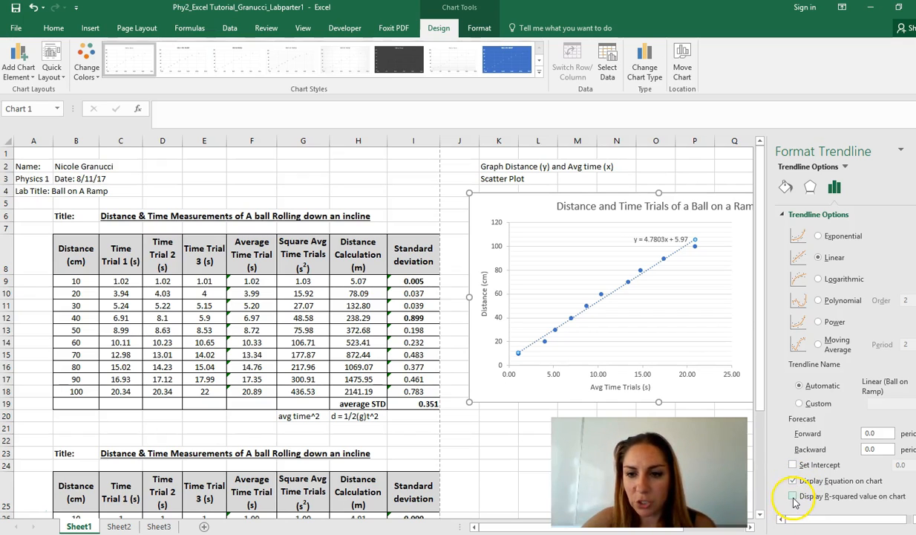
pyautogui.click(793, 497)
pyautogui.moveTo(665, 240); pyautogui.dragTo(726, 283)
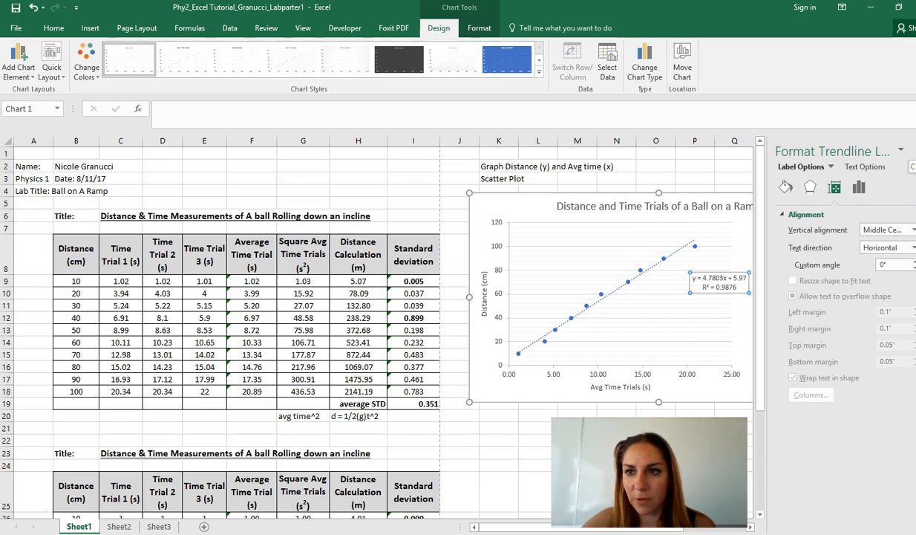
# Close the trendline label formatting options and move the equation and R-squared label outside the plot area, above the legend.
pyautogui.click(914, 151)
pyautogui.moveTo(736, 285); pyautogui.dragTo(816, 233)
pyautogui.click(829, 373)
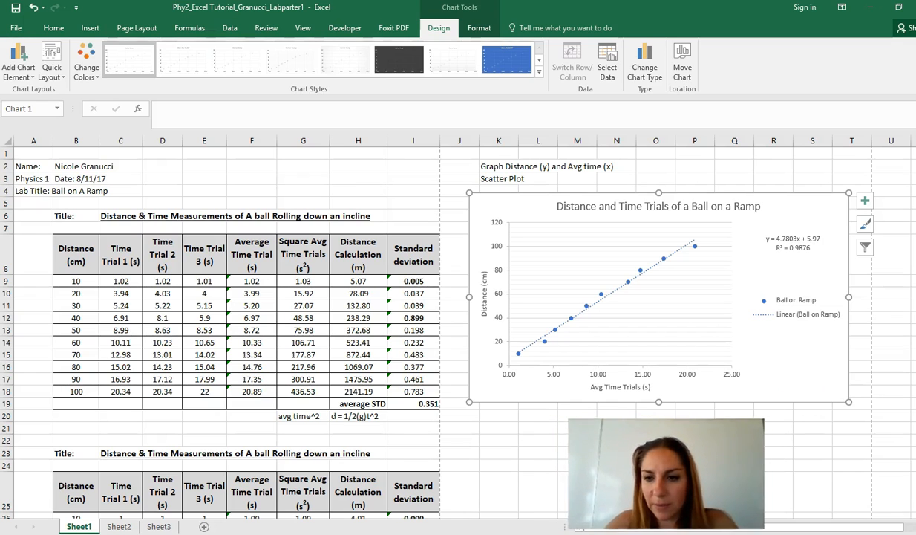
# Open the axis formatting options for the scatter chart's horizontal time axis.
pyautogui.click(731, 377)
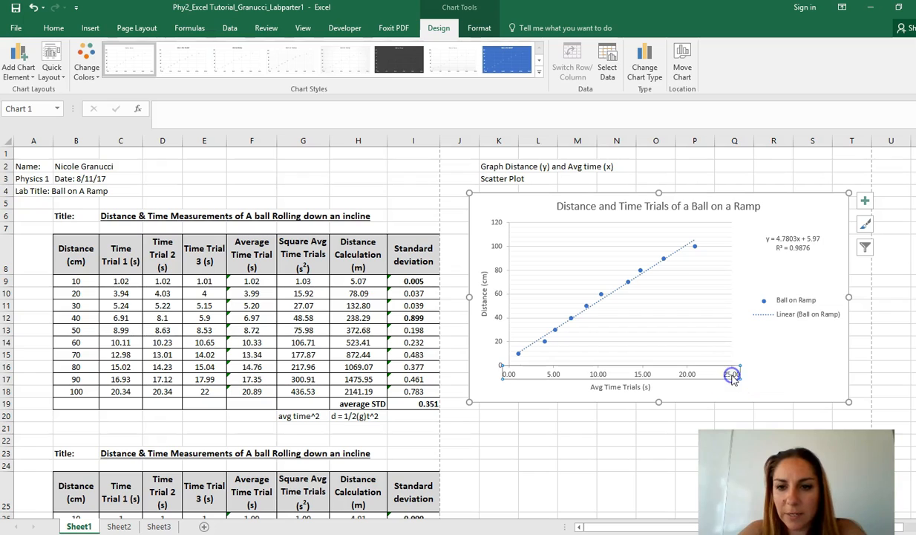
pyautogui.click(728, 369)
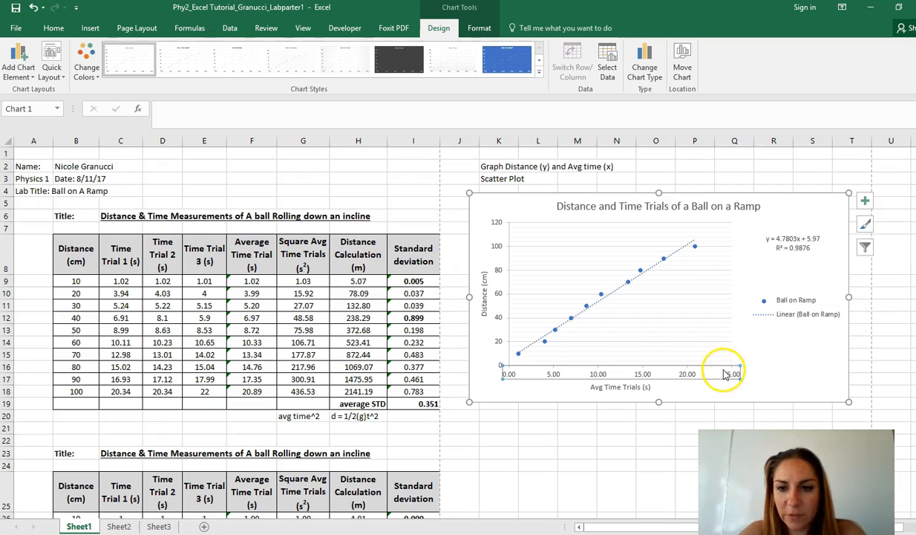
pyautogui.rightClick(724, 370)
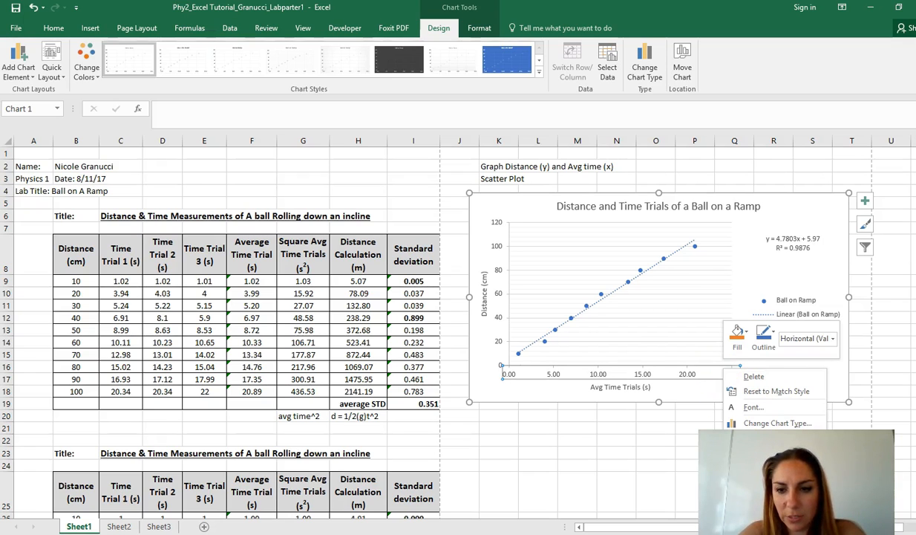
pyautogui.click(765, 502)
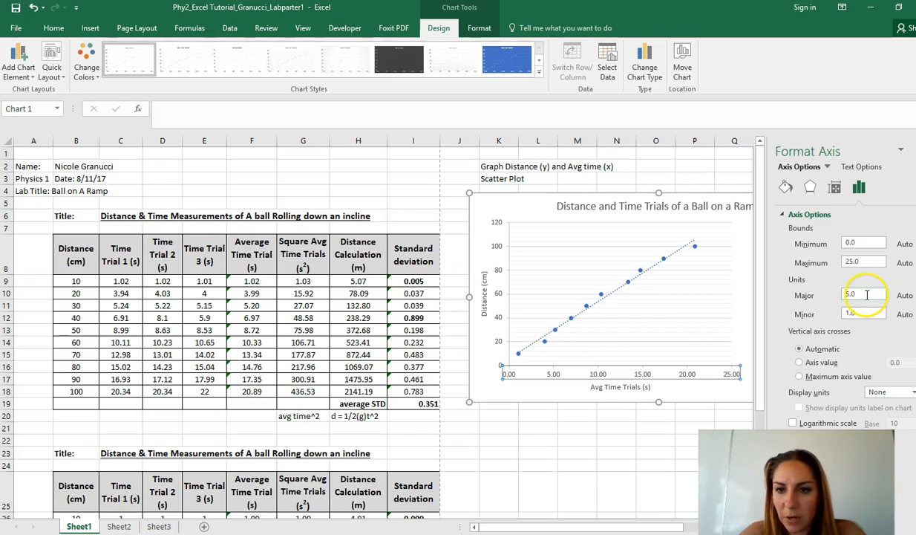
# Set the horizontal time axis's major unit to 10 and its minor unit to 5.
pyautogui.moveTo(867, 295); pyautogui.dragTo(767, 275)
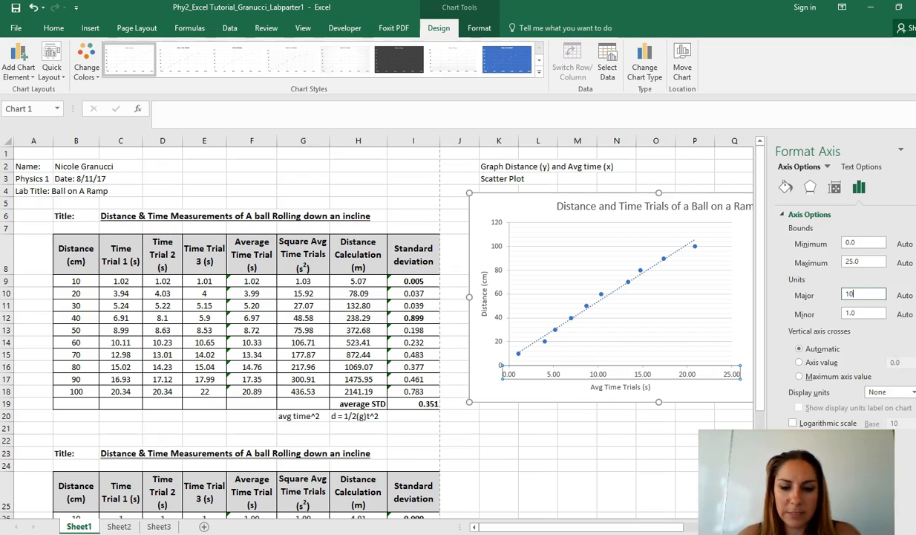
pyautogui.press('Return')
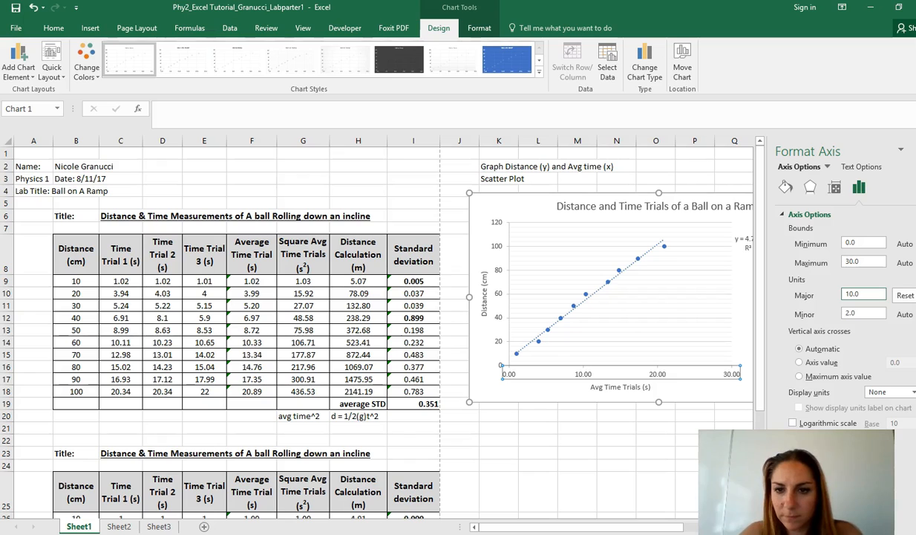
pyautogui.moveTo(859, 313); pyautogui.dragTo(825, 314)
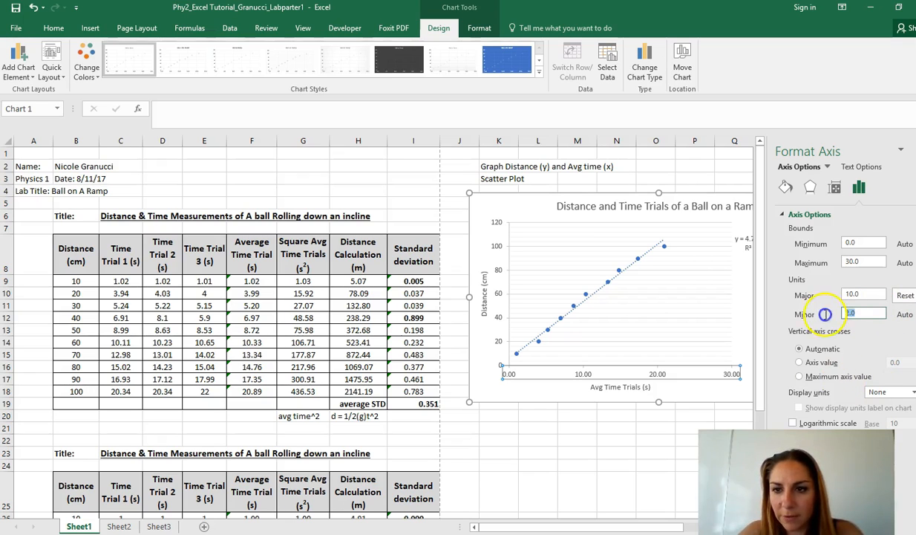
pyautogui.write('5')
pyautogui.press('Return')
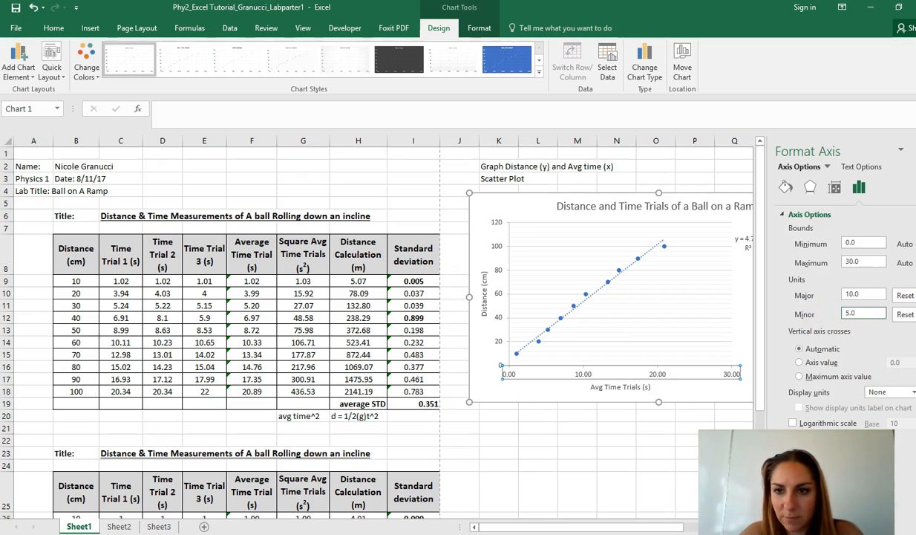
# Try a major unit of 1 on the horizontal time axis.
pyautogui.click(876, 294)
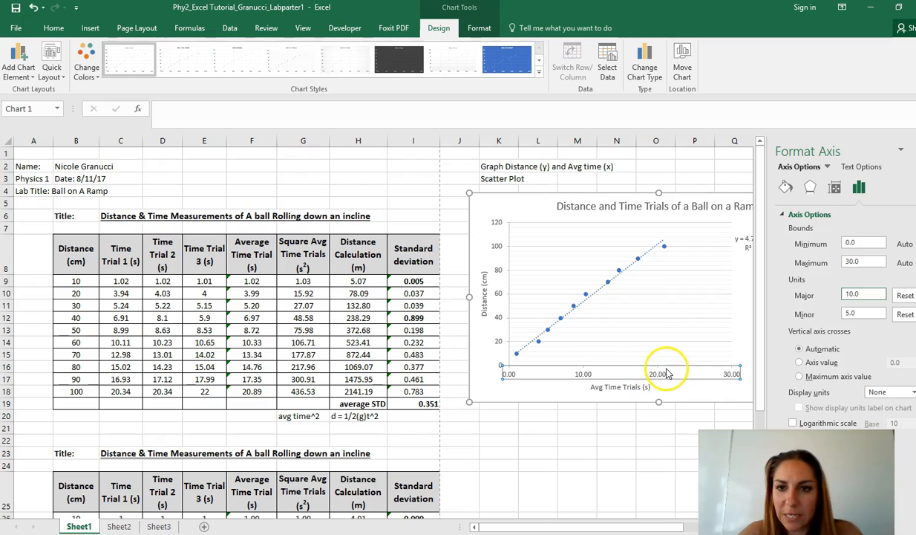
pyautogui.moveTo(866, 295); pyautogui.dragTo(791, 293)
pyautogui.write('1')
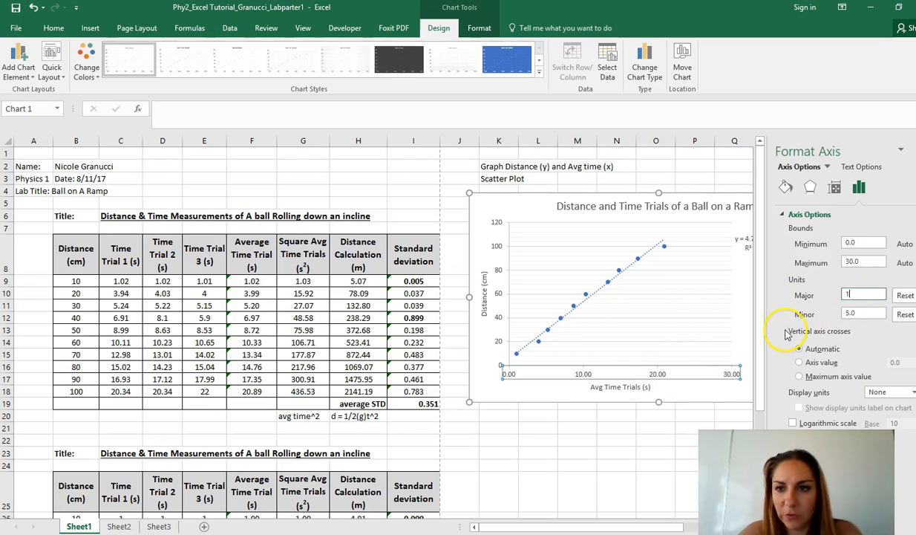
pyautogui.click(861, 313)
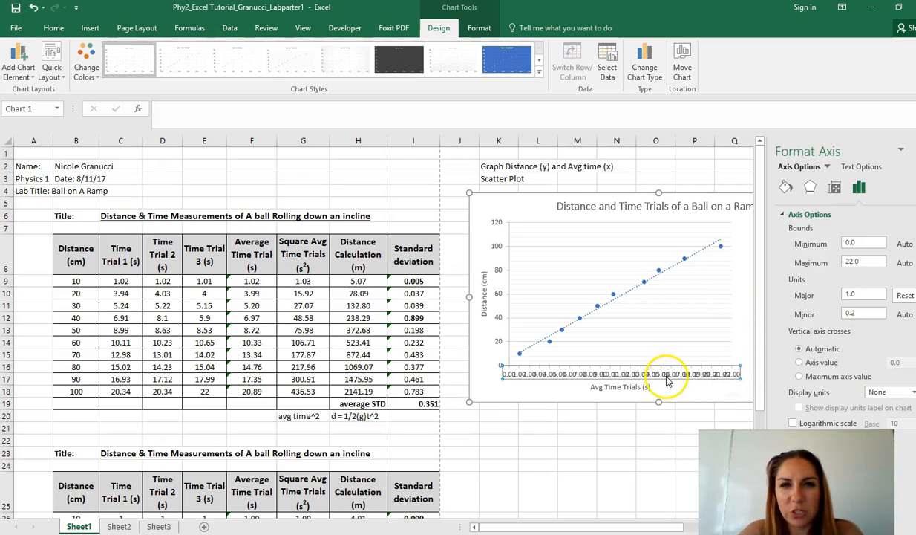
# Set the horizontal time axis's major unit to 5.
pyautogui.doubleClick(855, 294)
pyautogui.write('5')
pyautogui.press('Return')
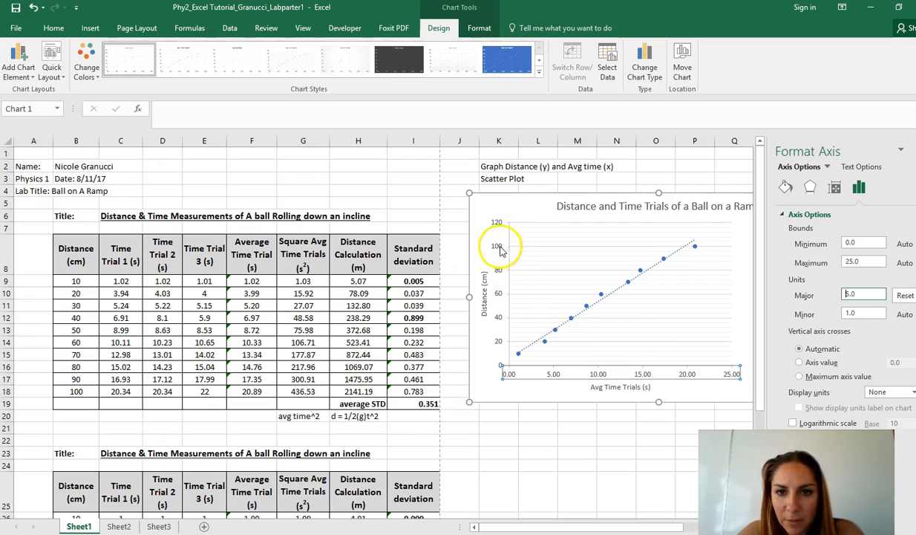
# Try a major unit of 15 on the vertical distance axis, and return it to 20.
pyautogui.click(499, 342)
pyautogui.rightClick(497, 341)
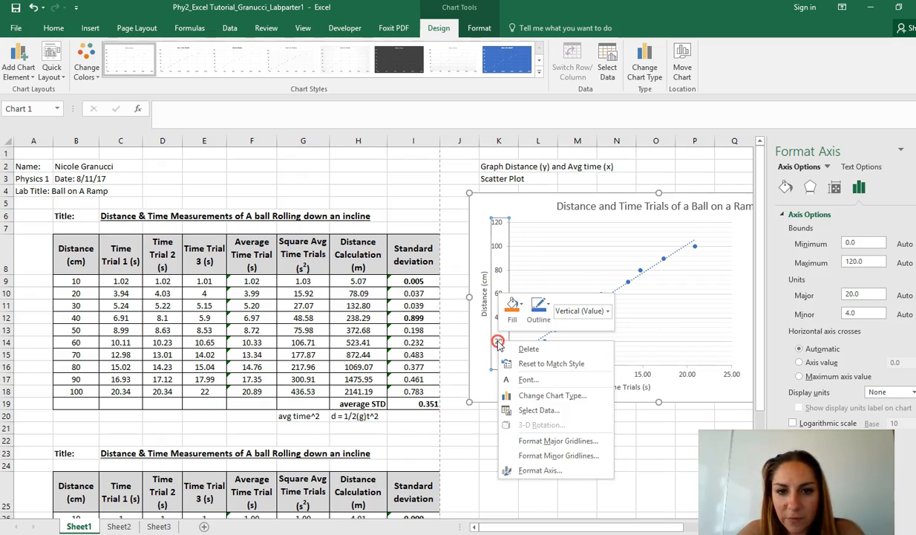
pyautogui.click(579, 474)
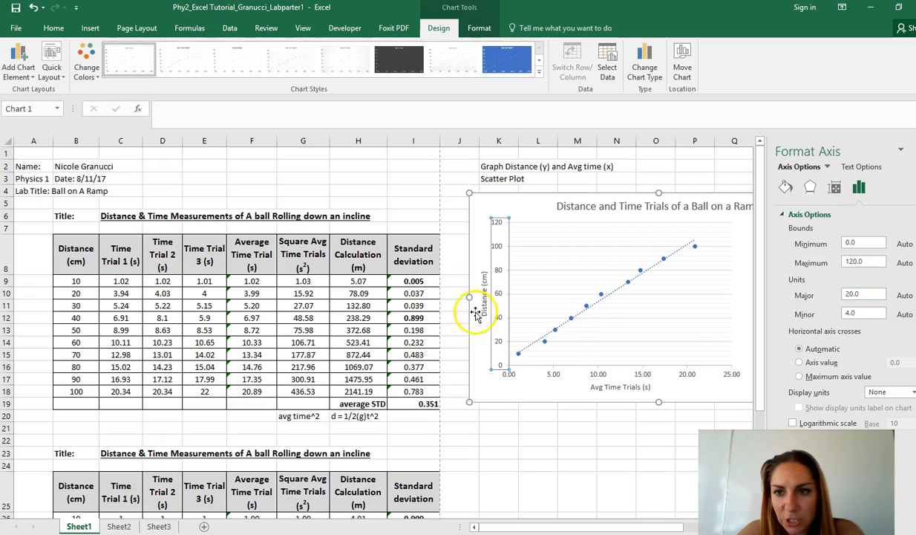
pyautogui.moveTo(876, 293); pyautogui.dragTo(837, 293)
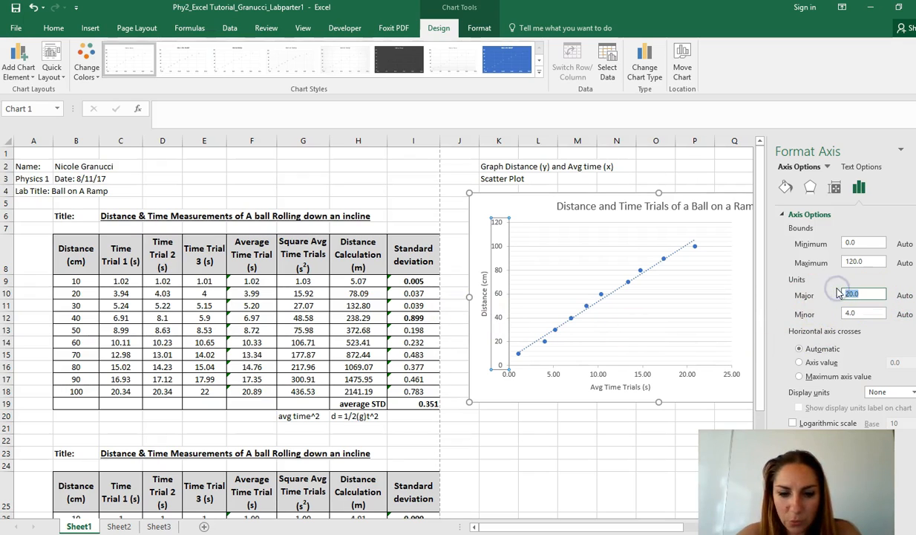
pyautogui.press('Return')
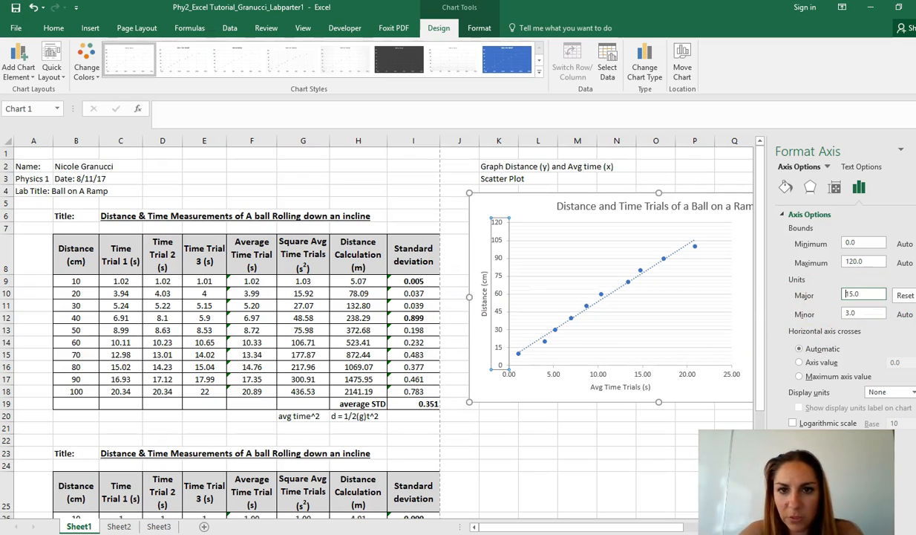
pyautogui.moveTo(878, 293); pyautogui.dragTo(793, 296)
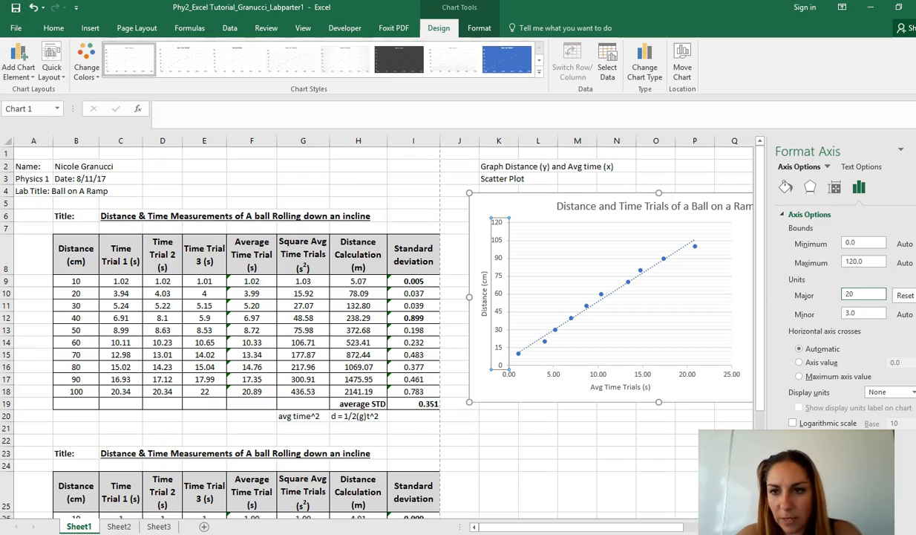
pyautogui.click(886, 332)
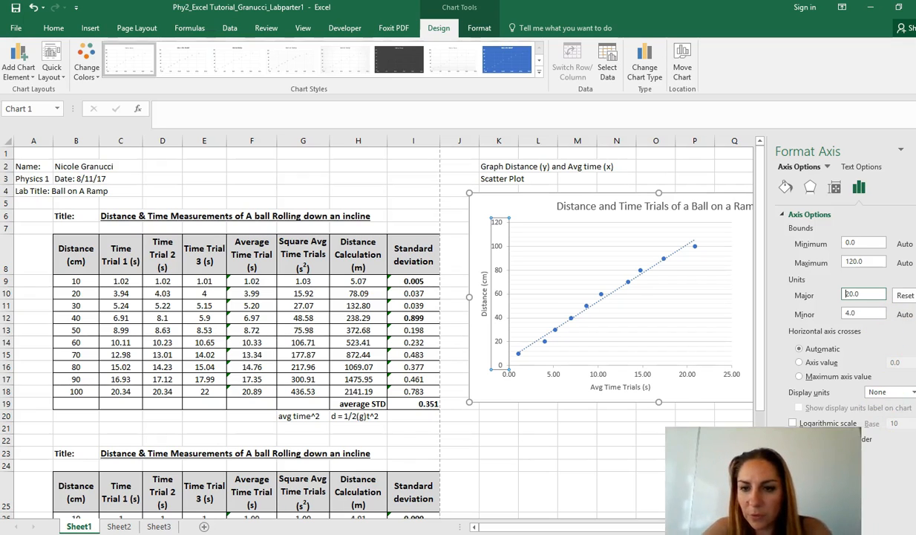
# Examine the vertical axis's tick mark, label, number and effects options.
pyautogui.click(787, 459)
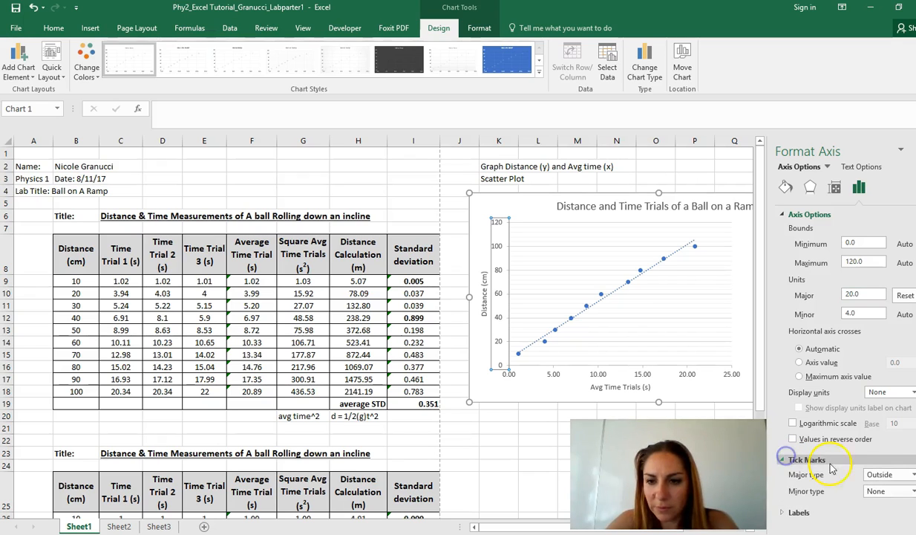
pyautogui.scroll(-1, 846, 364)
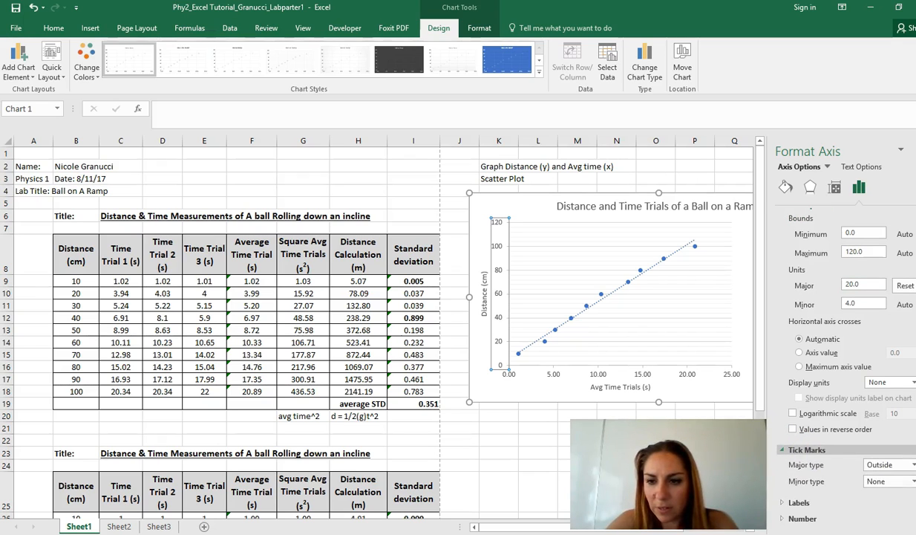
pyautogui.click(787, 450)
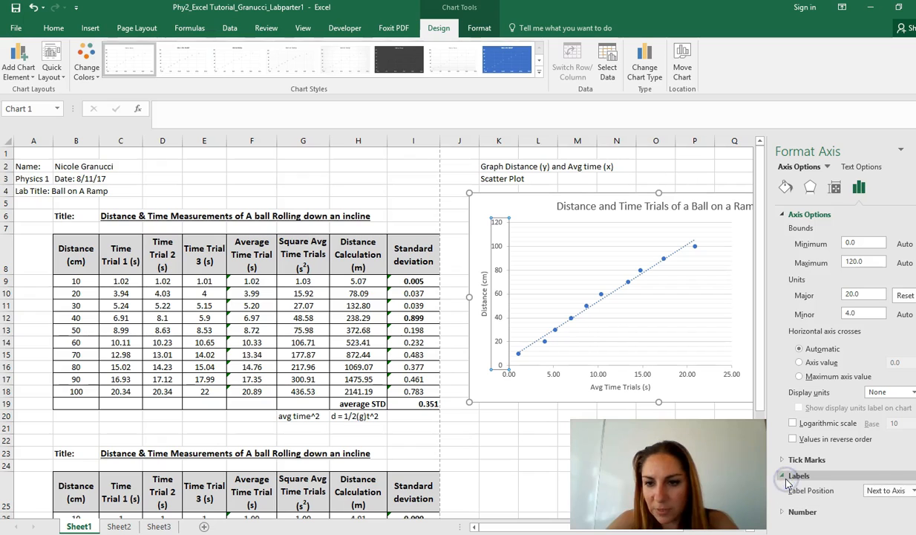
pyautogui.click(788, 493)
pyautogui.click(788, 493)
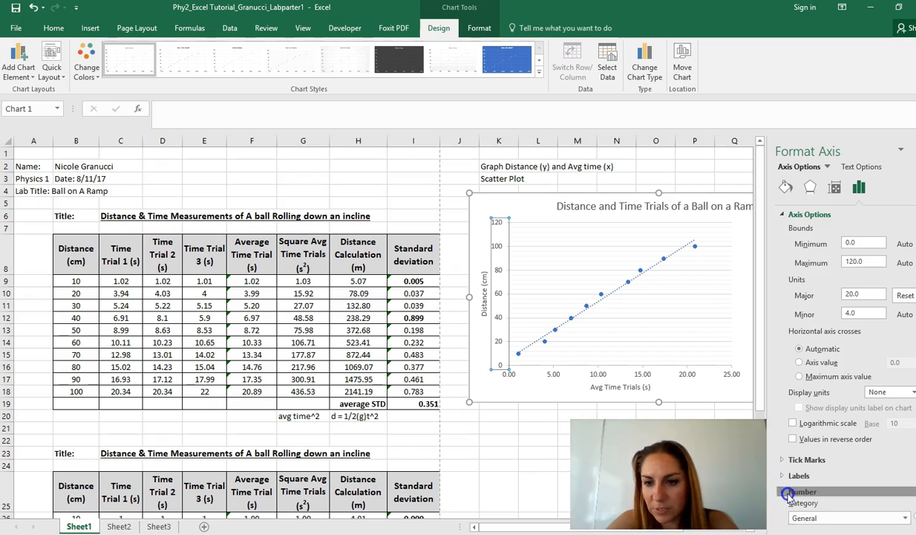
pyautogui.click(816, 192)
# Examine the formatting options of the chart's major and minor horizontal gridlines.
pyautogui.click(652, 287)
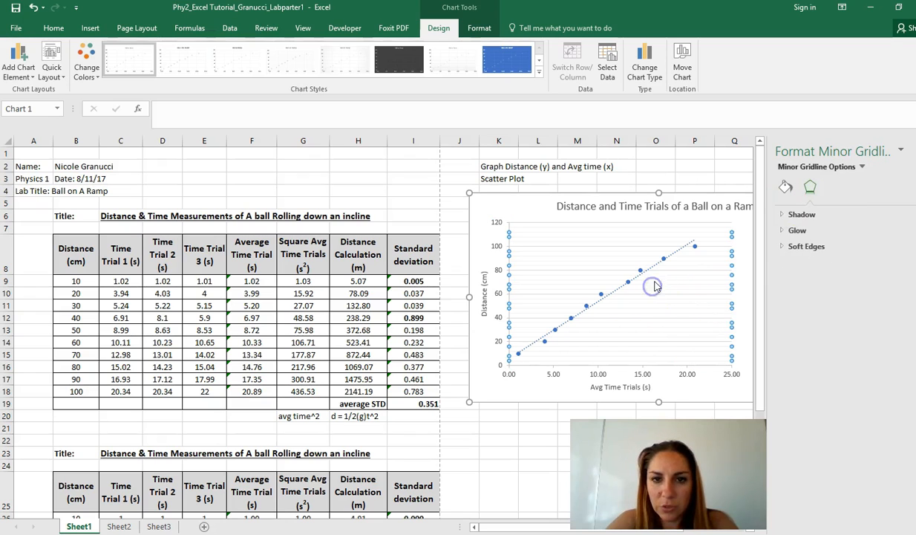
pyautogui.click(738, 403)
pyautogui.click(710, 317)
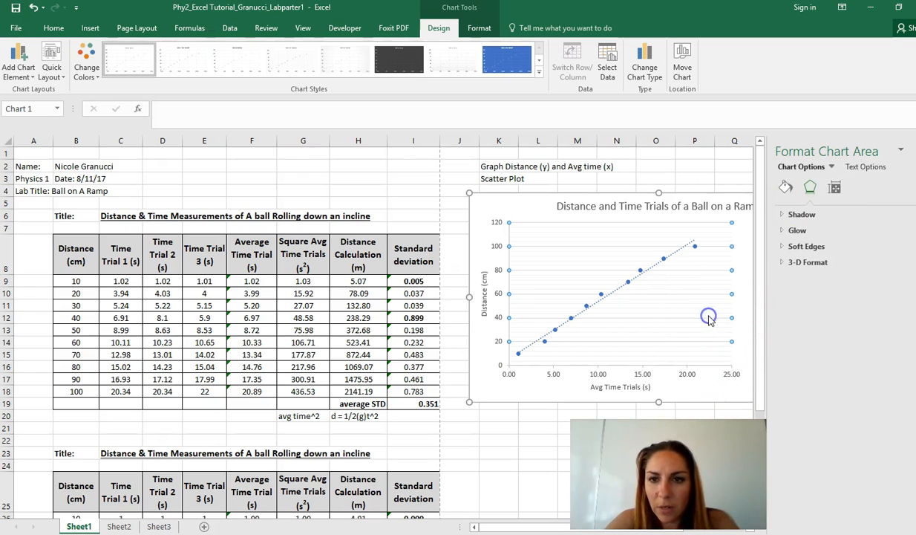
pyautogui.rightClick(709, 317)
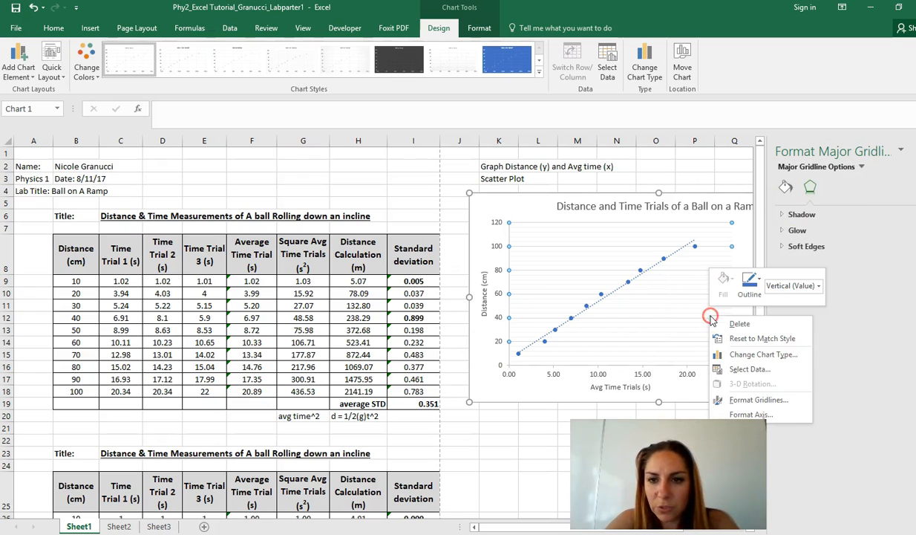
pyautogui.click(791, 402)
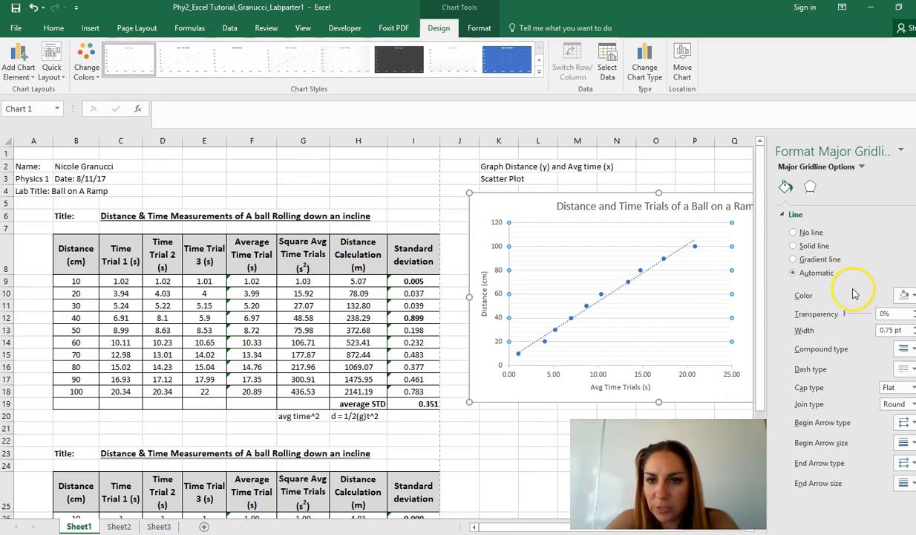
pyautogui.click(672, 305)
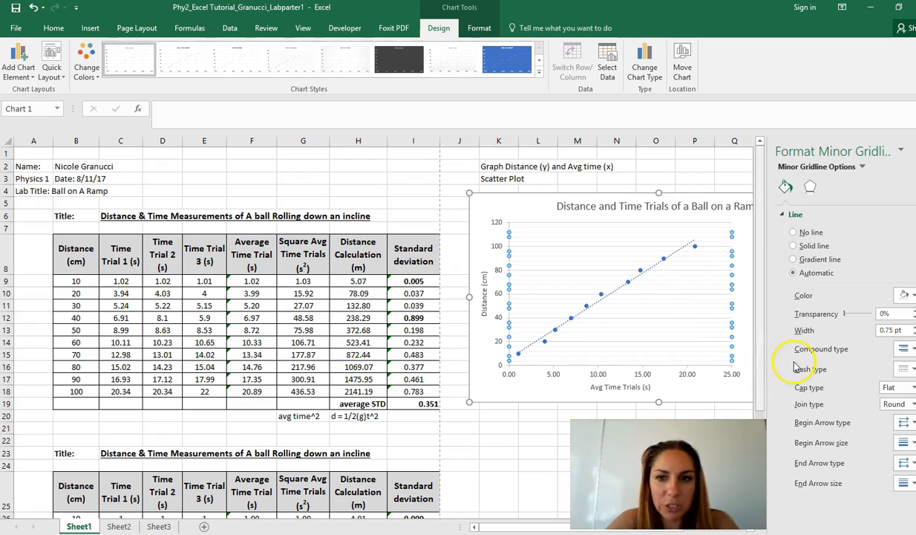
pyautogui.click(472, 30)
pyautogui.click(437, 28)
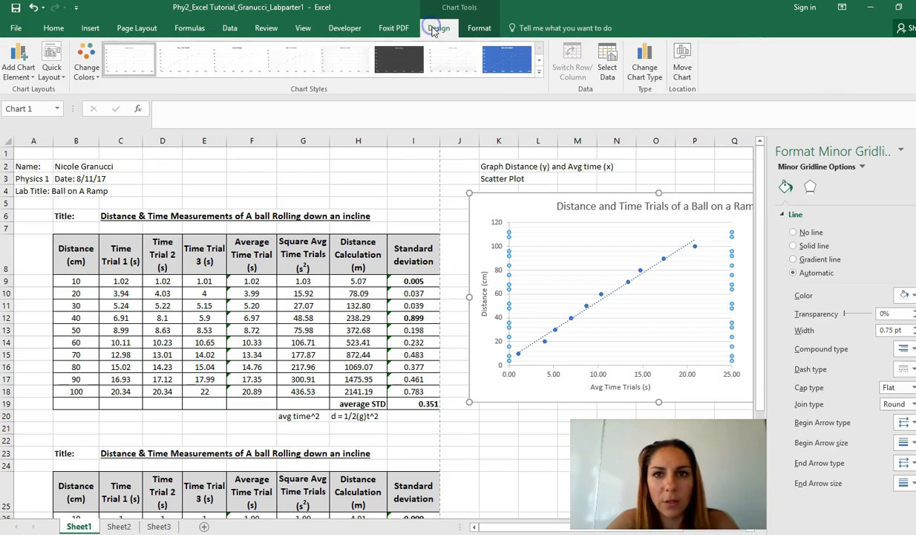
# Add primary major vertical gridlines to the scatter chart.
pyautogui.click(686, 168)
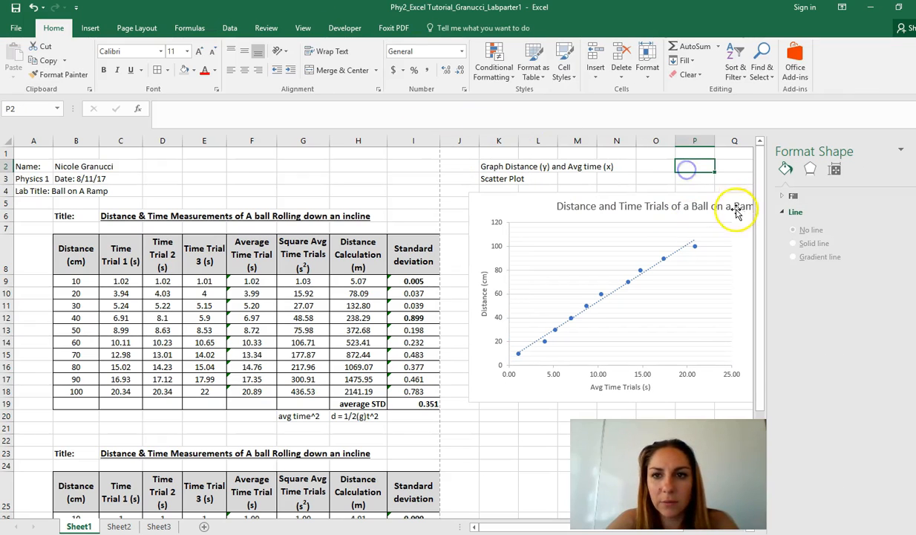
pyautogui.click(646, 257)
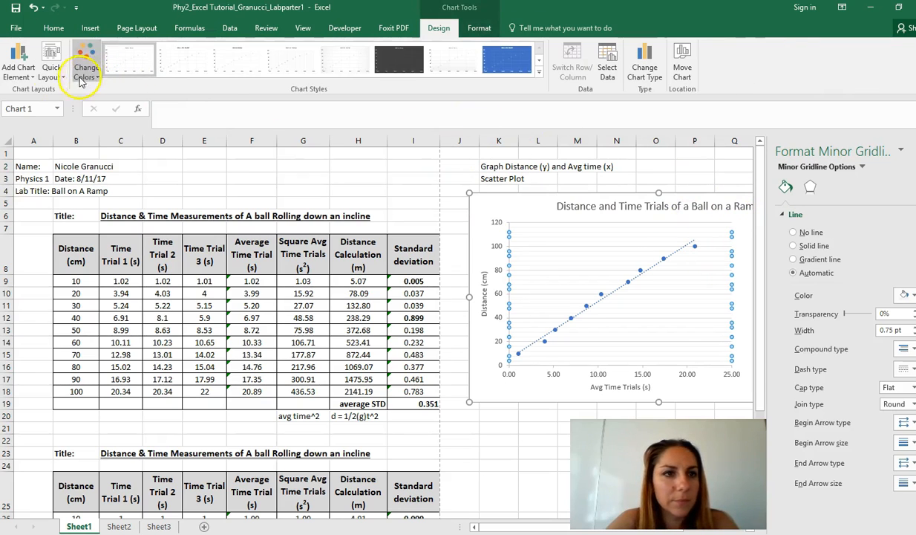
pyautogui.click(35, 76)
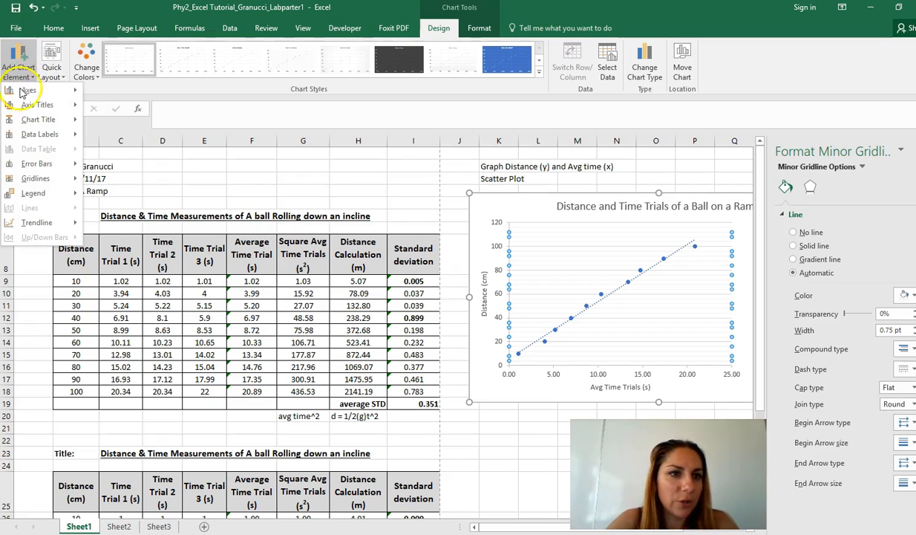
pyautogui.moveTo(59, 180)
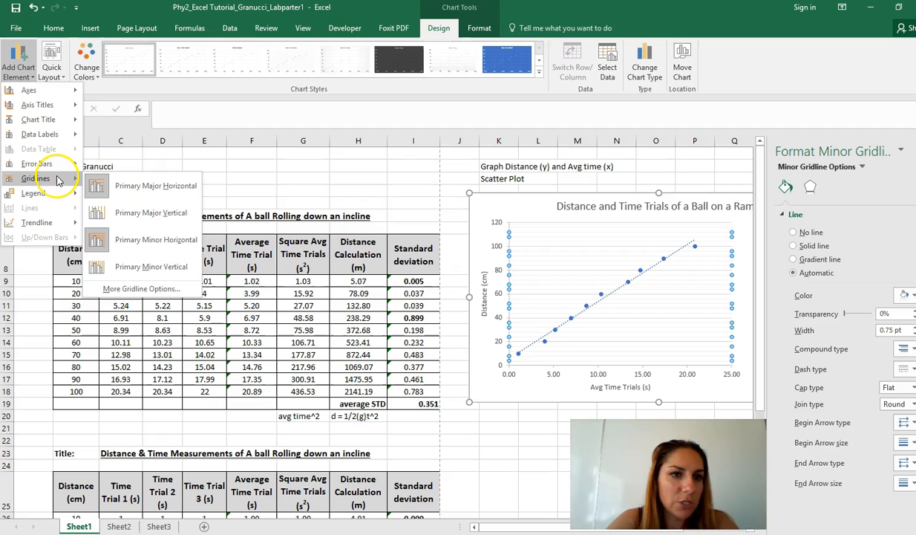
pyautogui.click(167, 215)
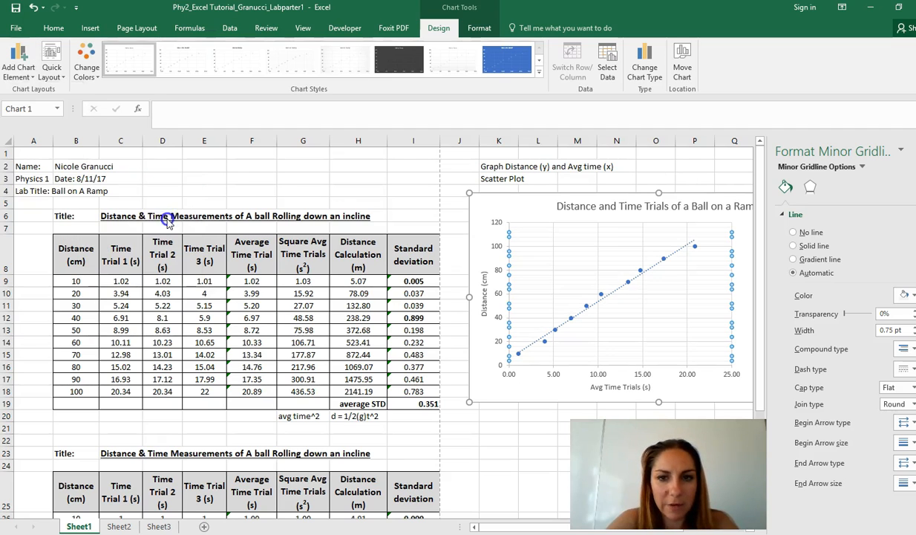
# Examine the chart element options for the legend, error bars, axis titles and trendline.
pyautogui.click(51, 69)
pyautogui.click(17, 63)
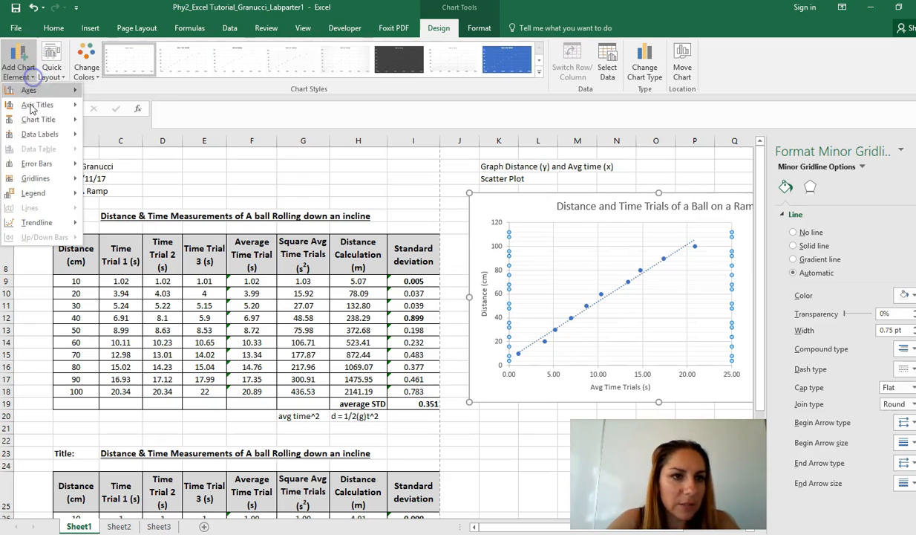
pyautogui.moveTo(50, 197)
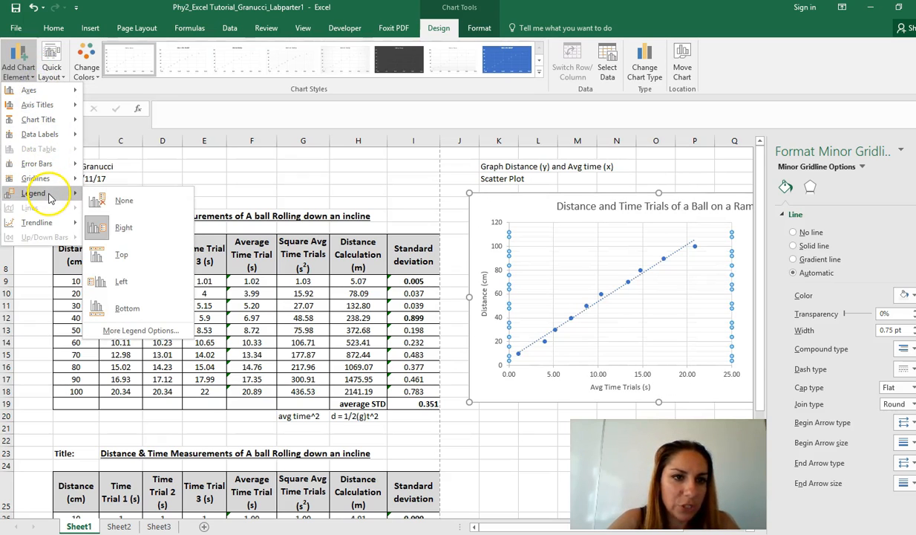
pyautogui.moveTo(46, 169)
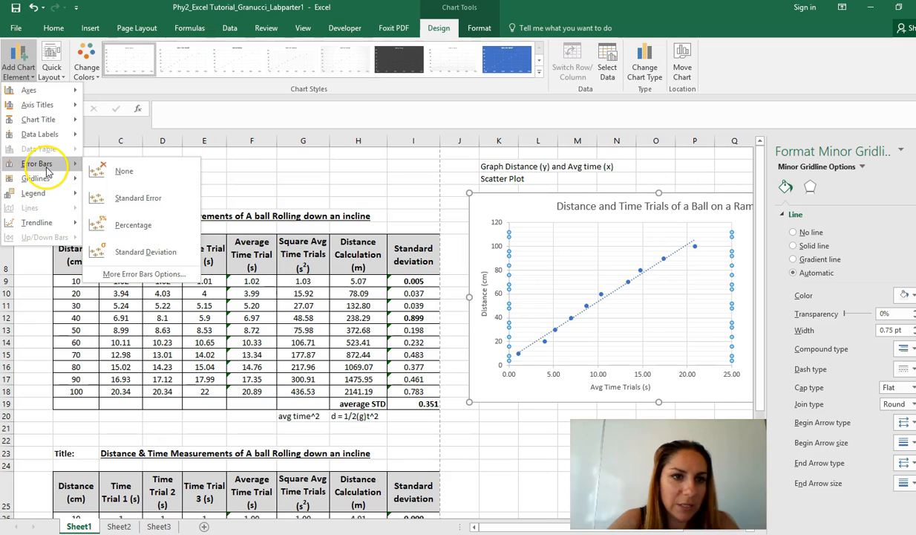
pyautogui.moveTo(56, 111)
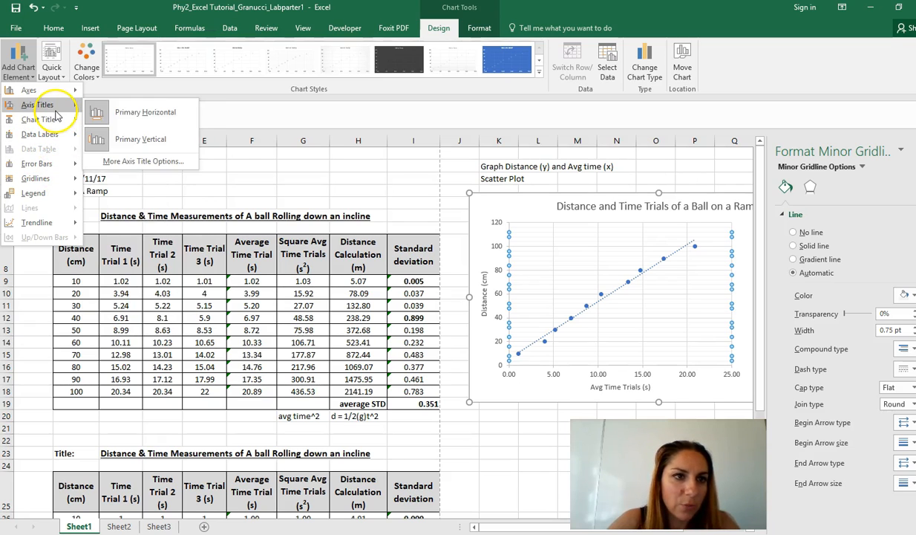
pyautogui.moveTo(61, 228)
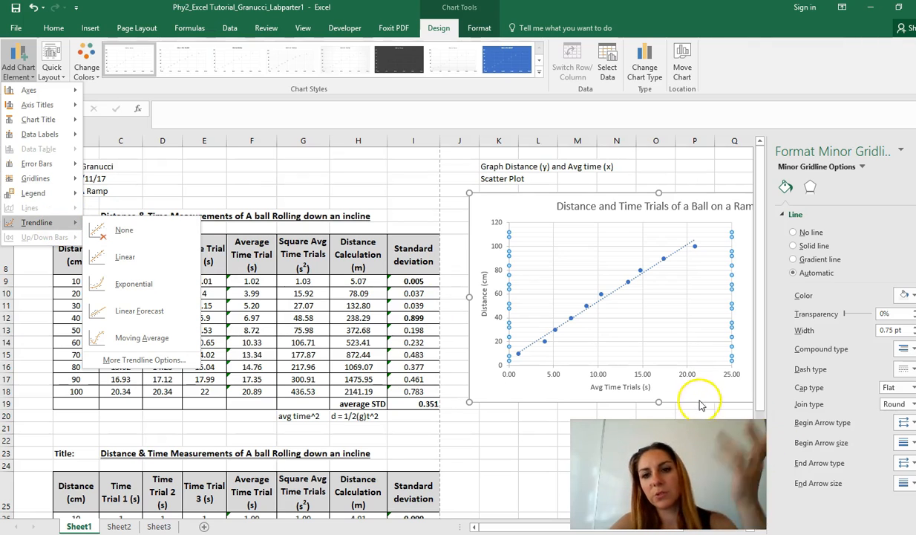
# Close the gridline formatting pane and select the trendline equation label on the chart.
pyautogui.click(914, 150)
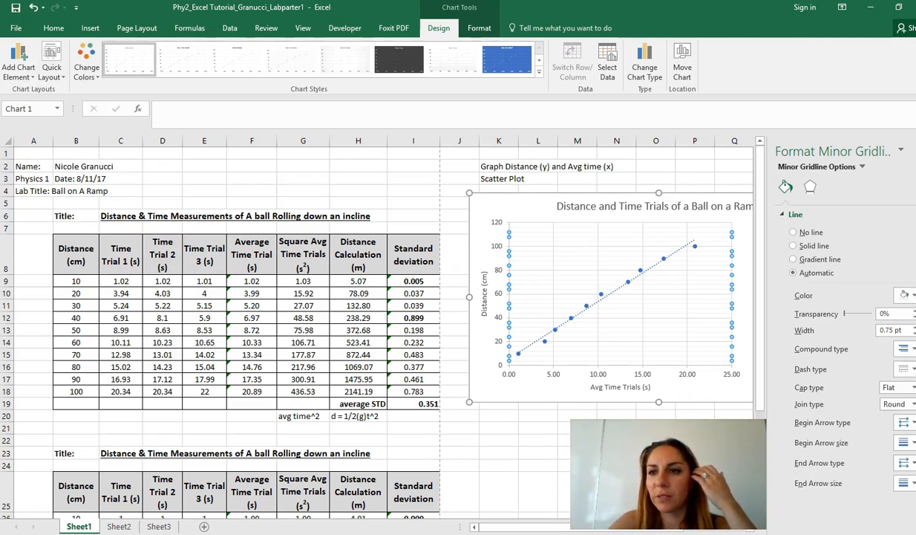
pyautogui.click(915, 150)
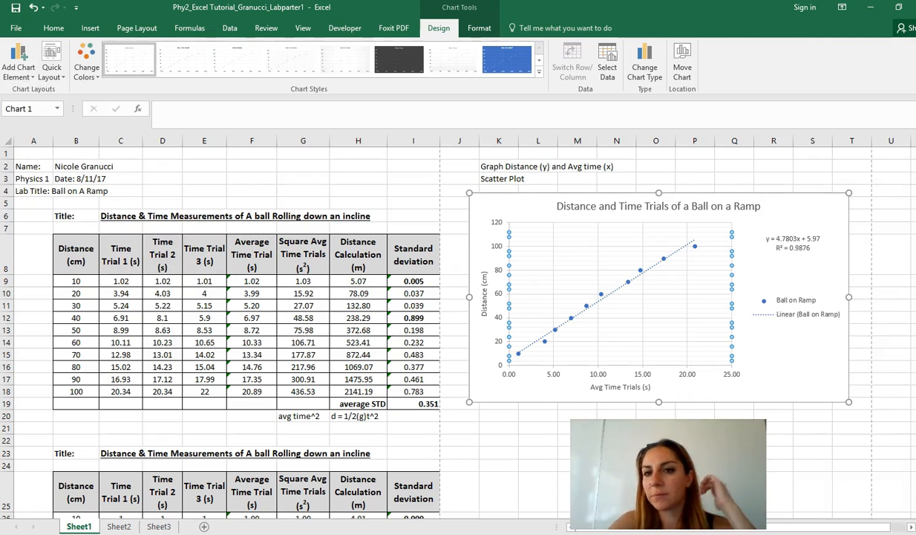
pyautogui.click(830, 381)
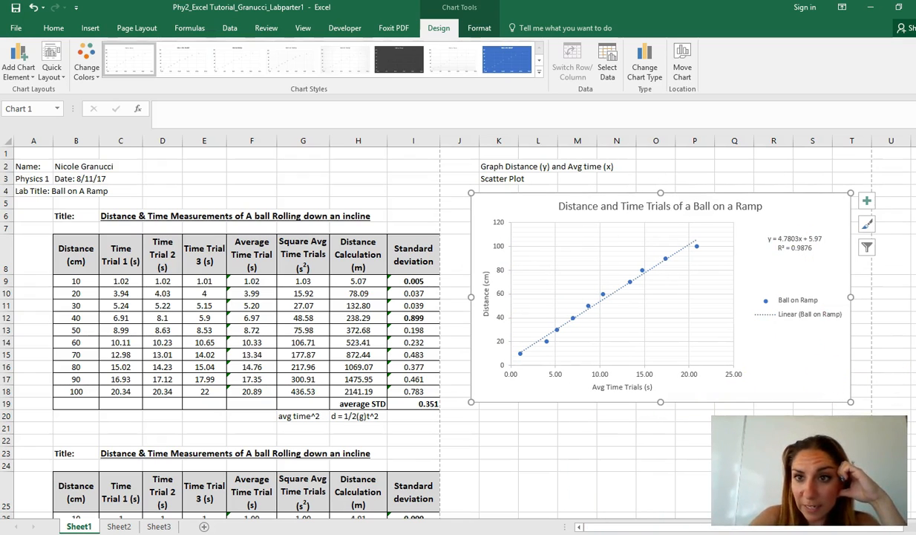
pyautogui.click(794, 235)
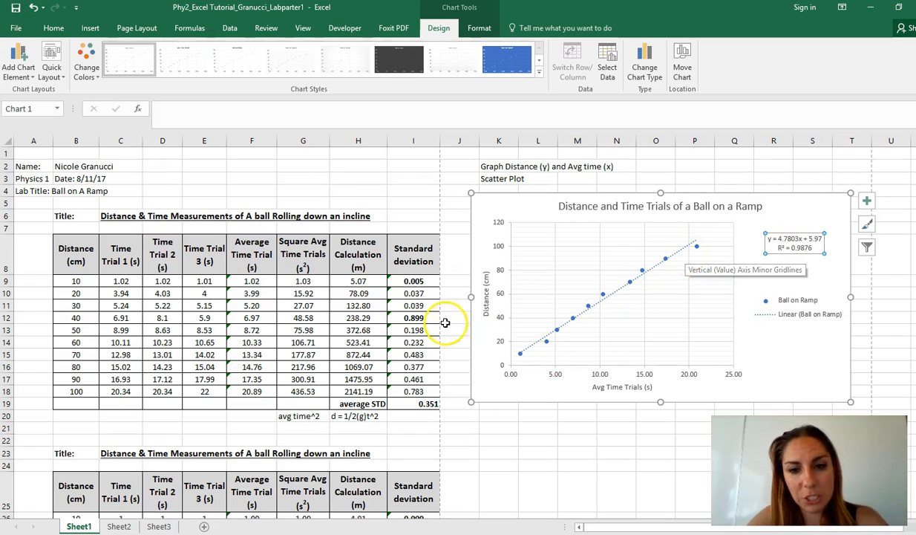
# Enter an underlined distance in K21 and time in K22 so they read as a fraction.
pyautogui.click(504, 428)
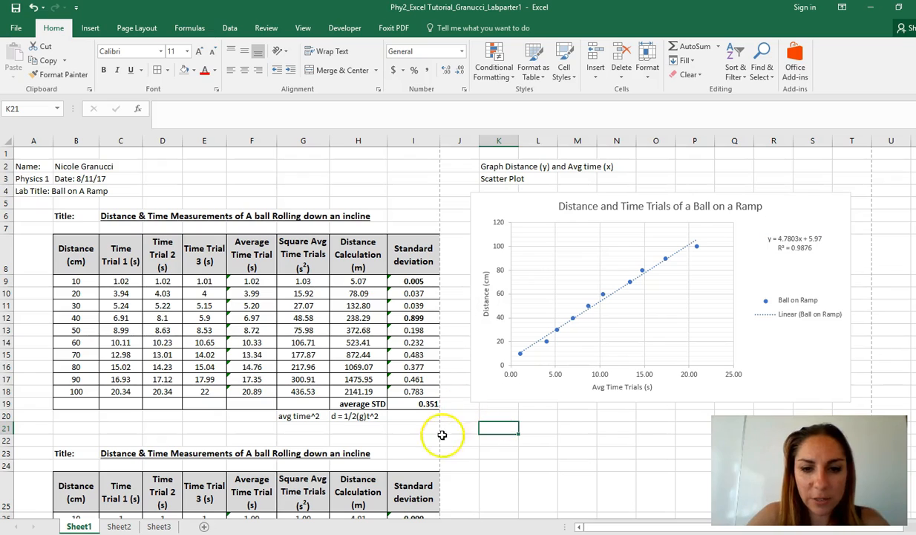
pyautogui.write('is')
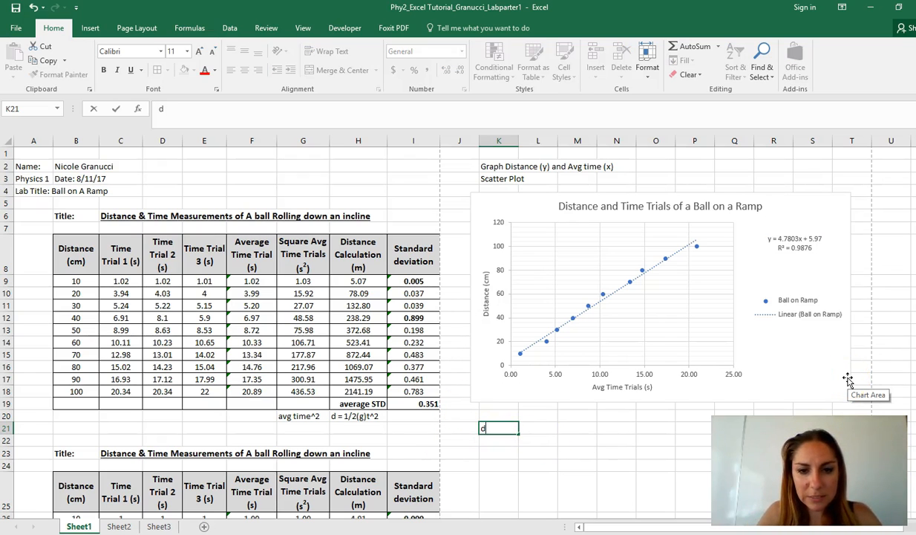
pyautogui.write('tance')
pyautogui.press('Return')
pyautogui.write('time')
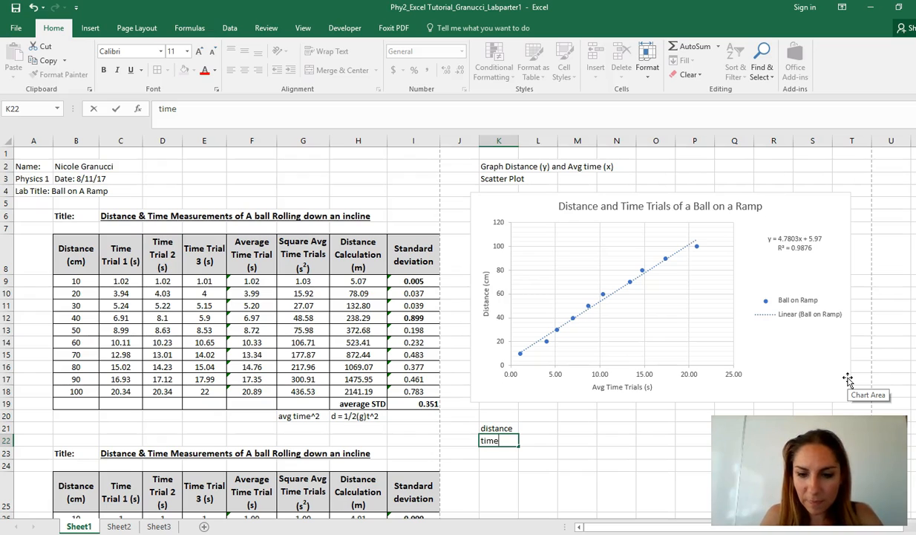
pyautogui.press('Up')
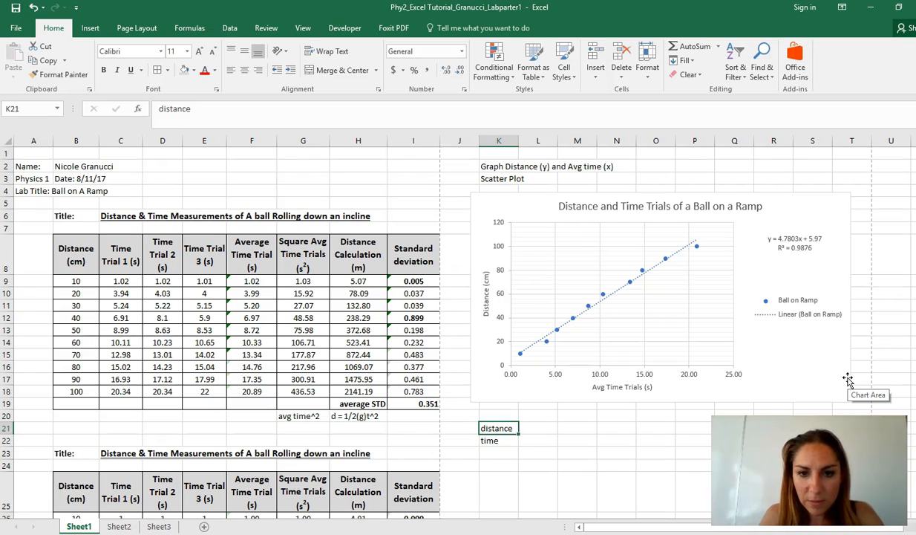
# Try to enter = speed in L21 beside the distance label.
pyautogui.press('Right')
pyautogui.write('= spe')
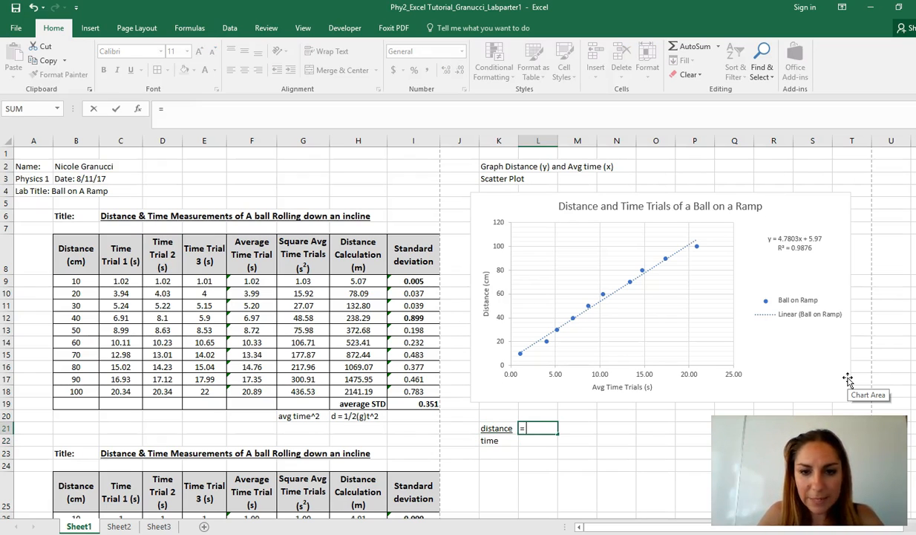
pyautogui.press('Return')
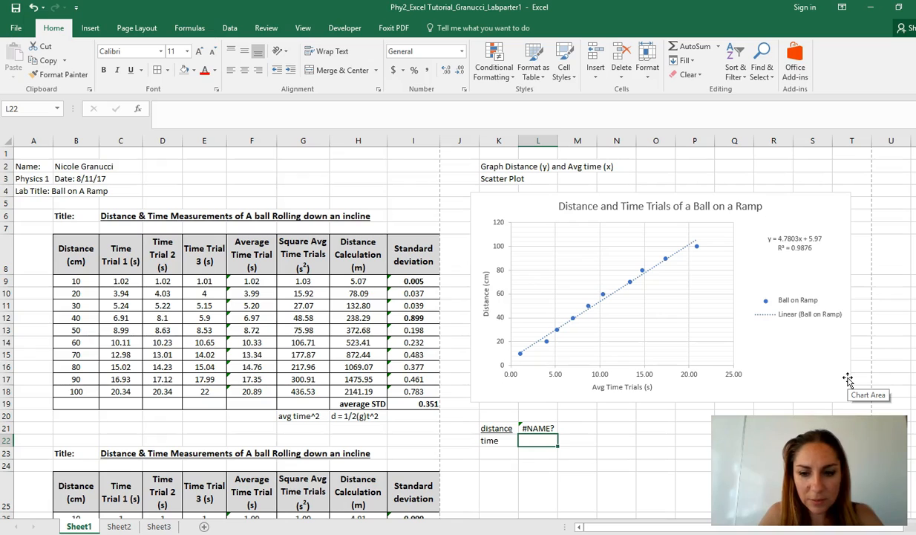
# Clear L21 and enter the plain text speed there without an equals sign.
pyautogui.press('Left')
pyautogui.press('Up')
pyautogui.press('Right')
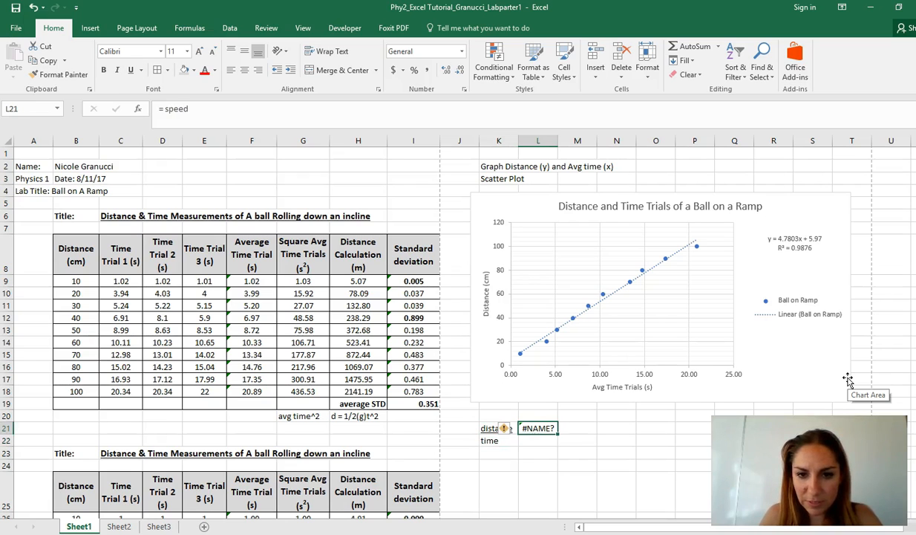
pyautogui.press('Delete')
pyautogui.write('speed')
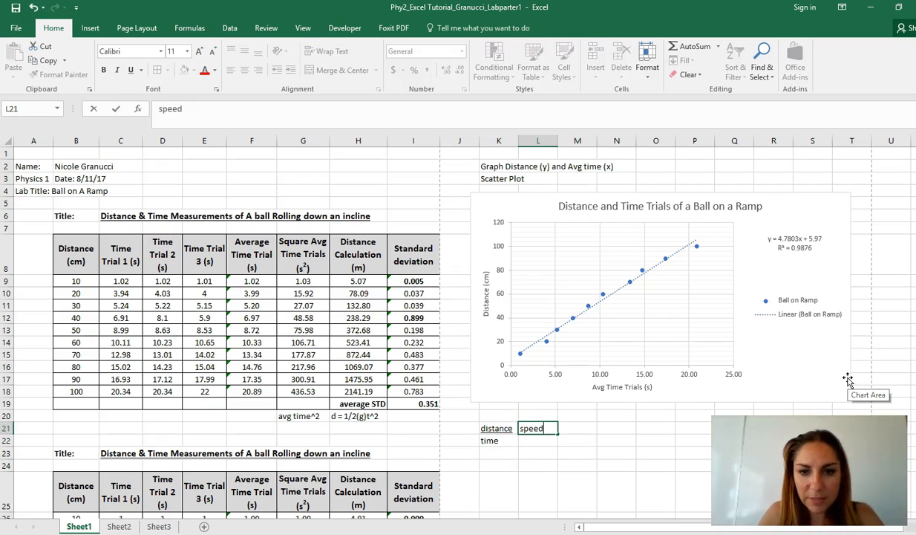
pyautogui.click(653, 450)
# Enter the label Slope in N21 below the chart.
pyautogui.click(610, 424)
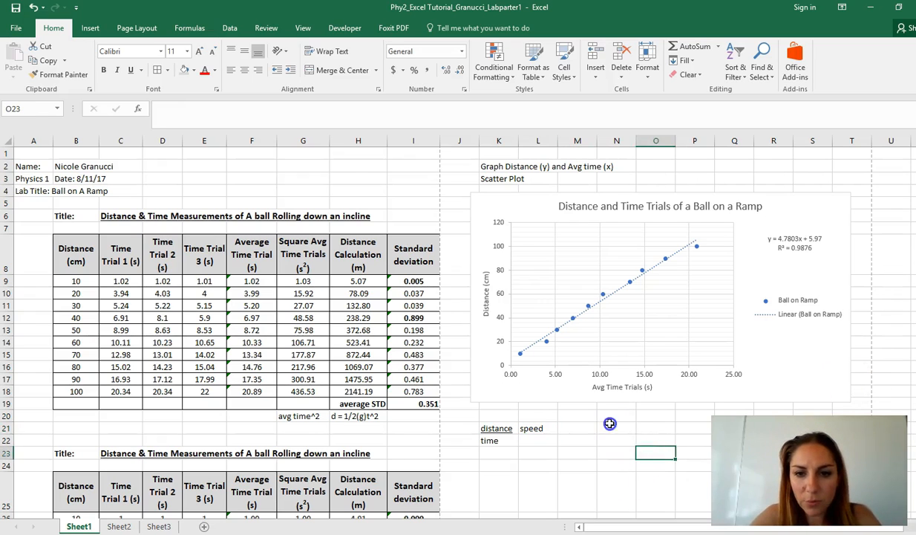
pyautogui.write('Slope')
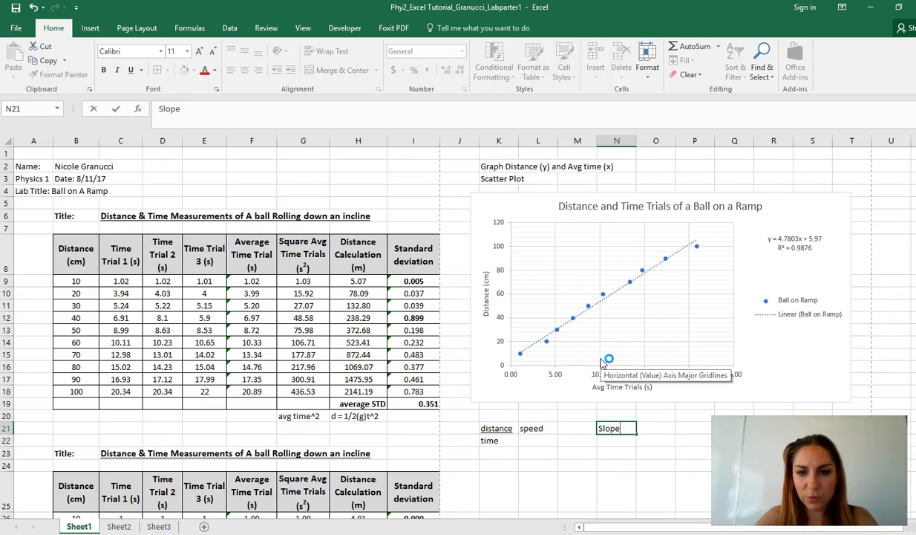
pyautogui.press('Tab')
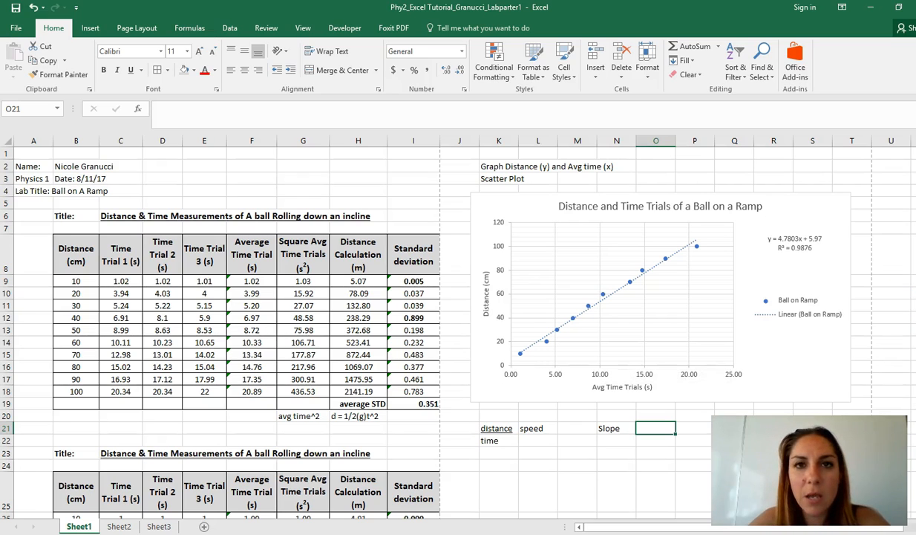
# Enter the line equation y=mx+b in O20 and the slope value 4.7803 cm/s in O21.
pyautogui.press('Up')
pyautogui.write('y=')
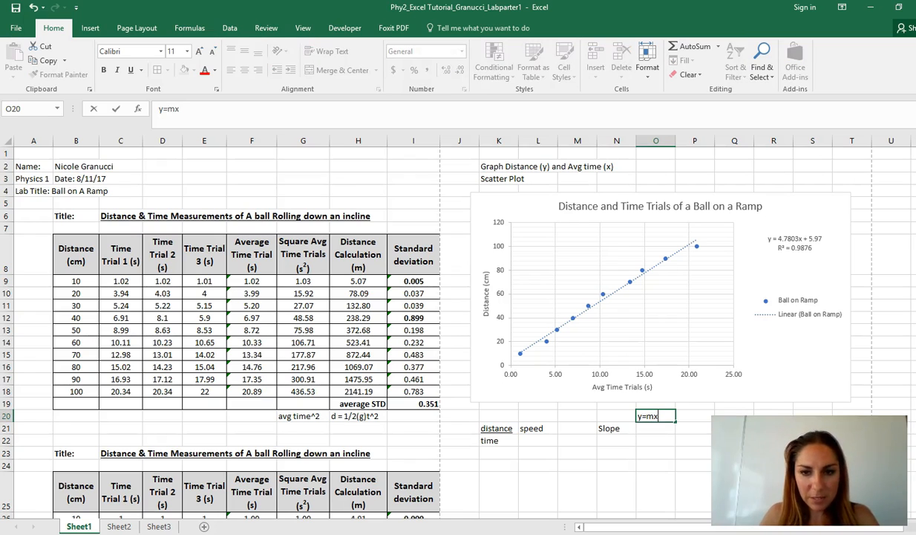
pyautogui.press('Return')
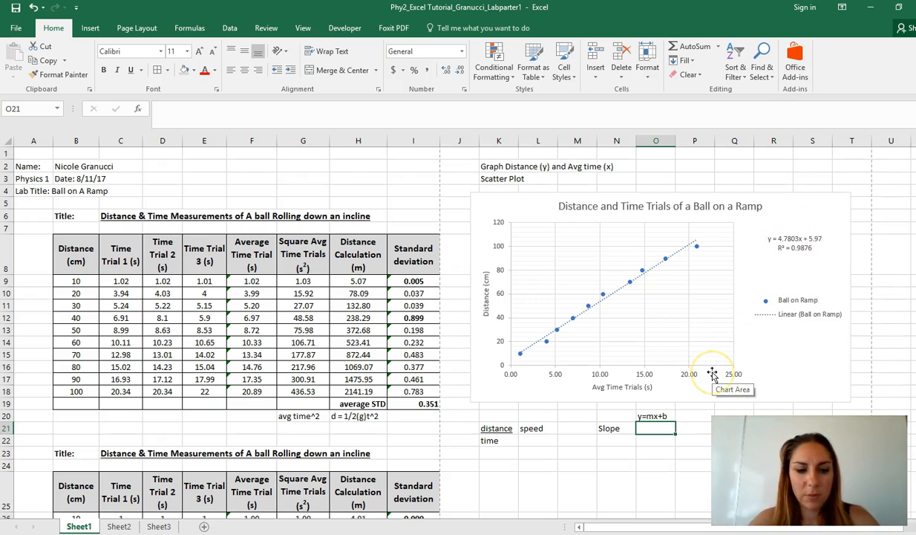
pyautogui.write('4.7803')
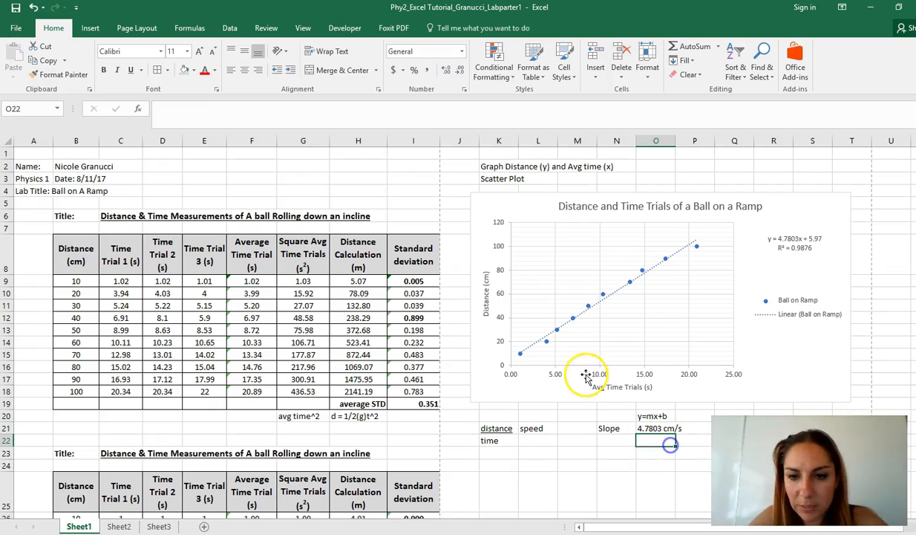
# Check the units in the chart's vertical and horizontal axis titles and the displayed trendline equation.
pyautogui.click(485, 295)
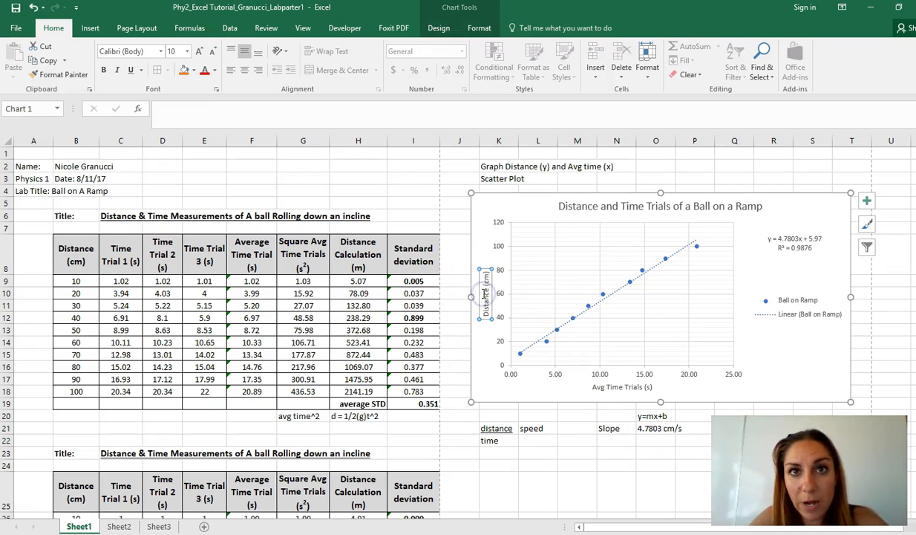
pyautogui.click(636, 376)
pyautogui.click(633, 387)
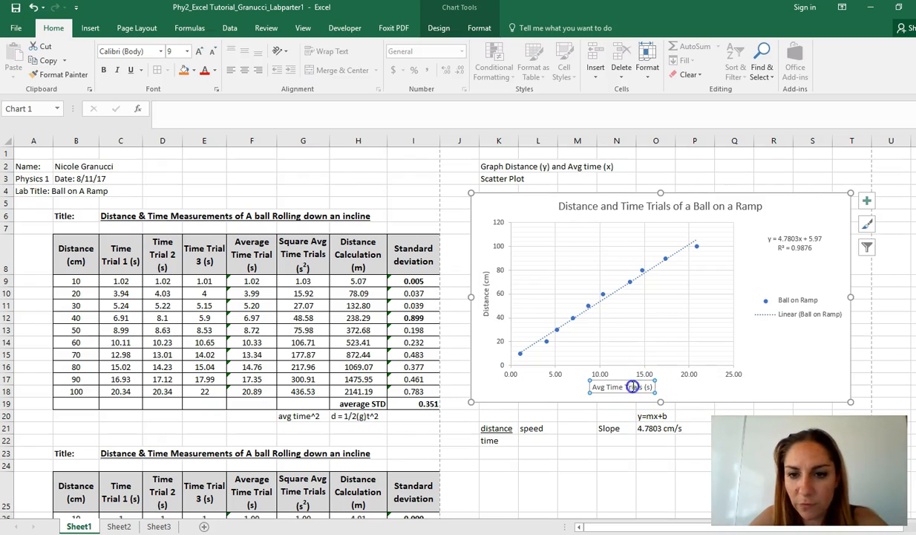
pyautogui.click(657, 443)
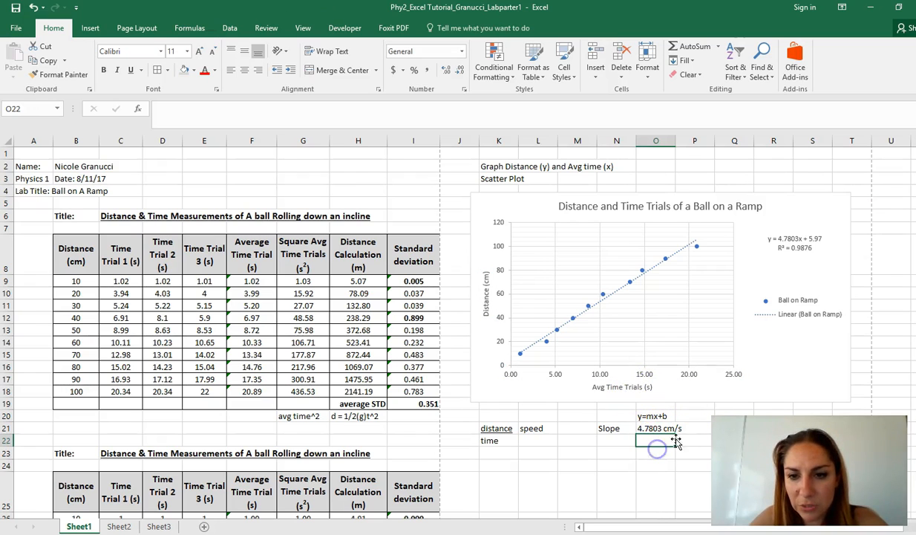
pyautogui.click(631, 439)
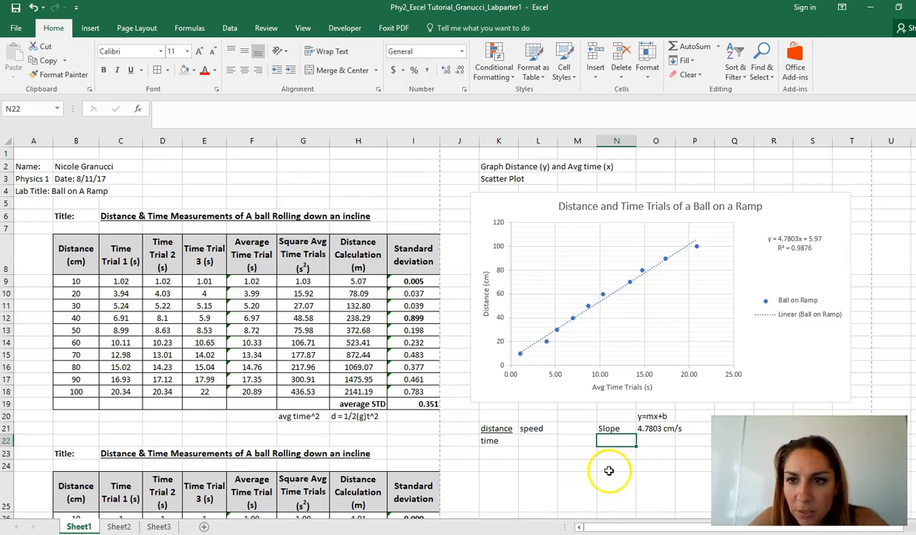
pyautogui.click(789, 240)
pyautogui.click(665, 450)
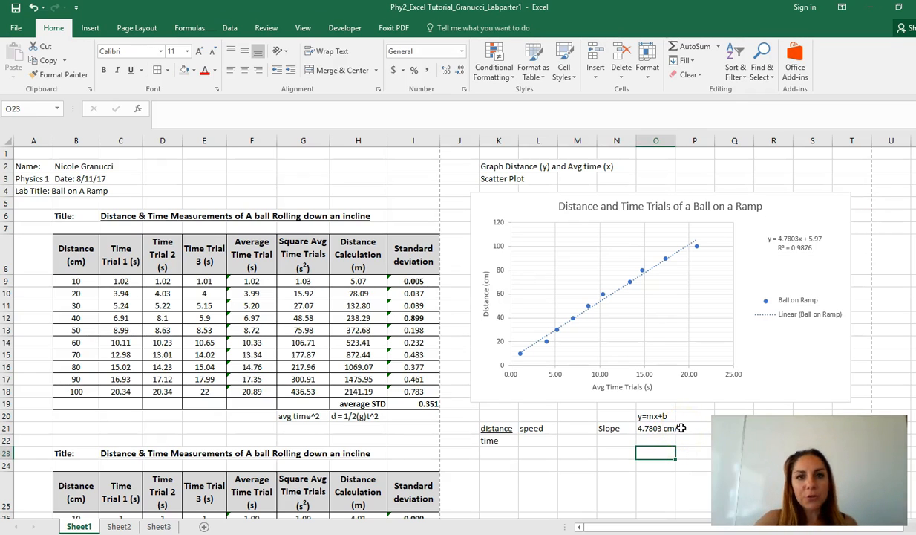
# Enter the label R2 in N22 and its value 0.9876 in O22, below the slope.
pyautogui.click(624, 438)
pyautogui.write('R2')
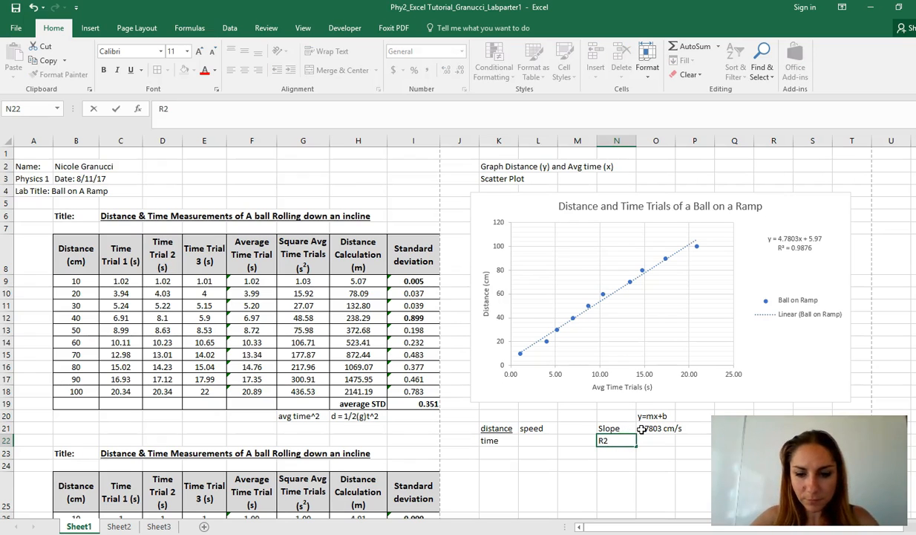
pyautogui.press('Tab')
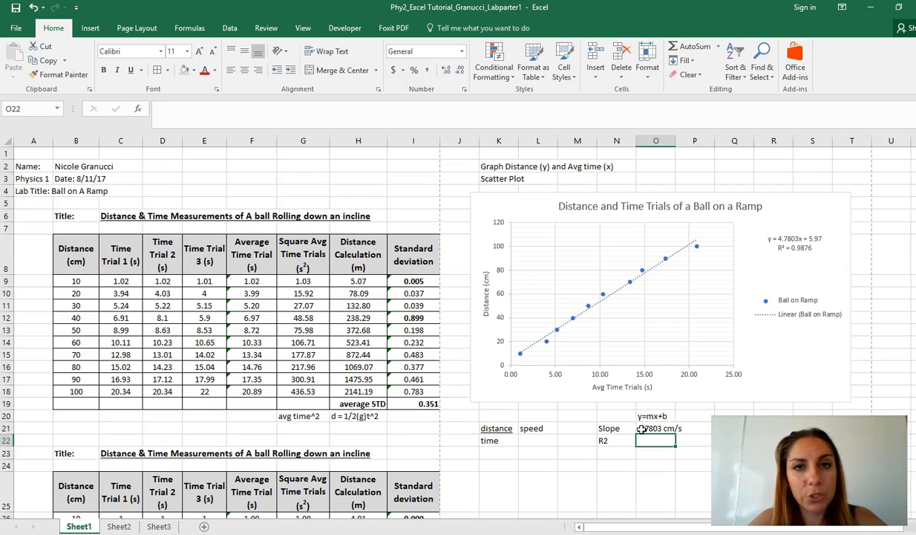
pyautogui.write('0.9876')
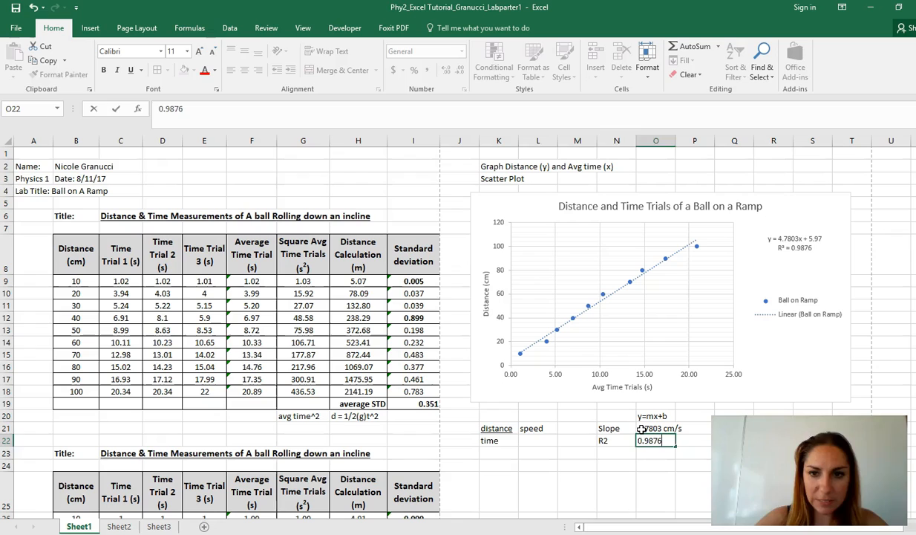
pyautogui.press('Return')
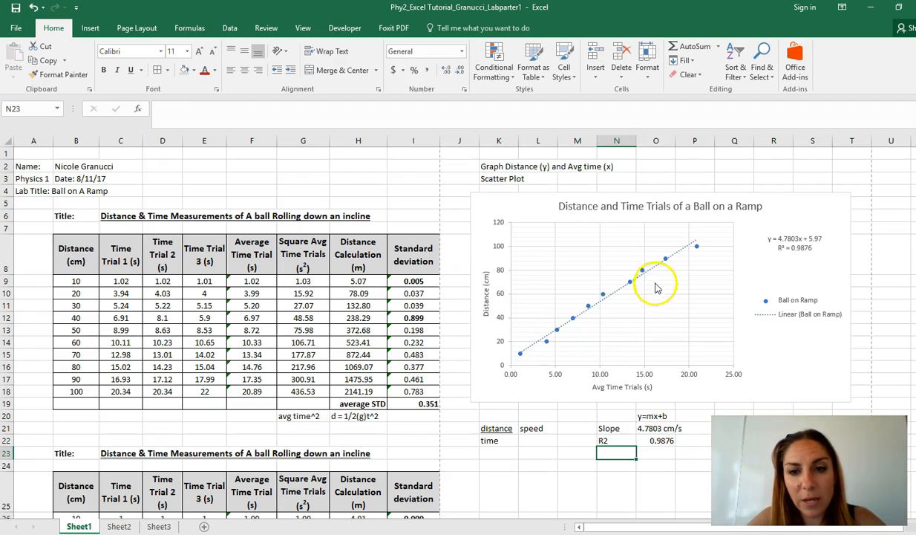
# Look over the second distance and time measurement table starting at row 23.
pyautogui.scroll(-2, 602, 460)
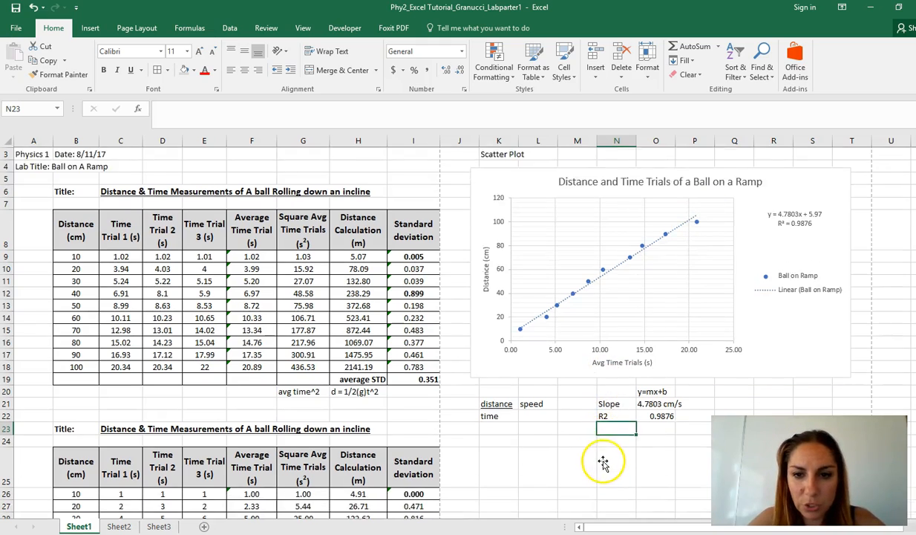
pyautogui.scroll(-4, 606, 461)
pyautogui.scroll(6, 635, 415)
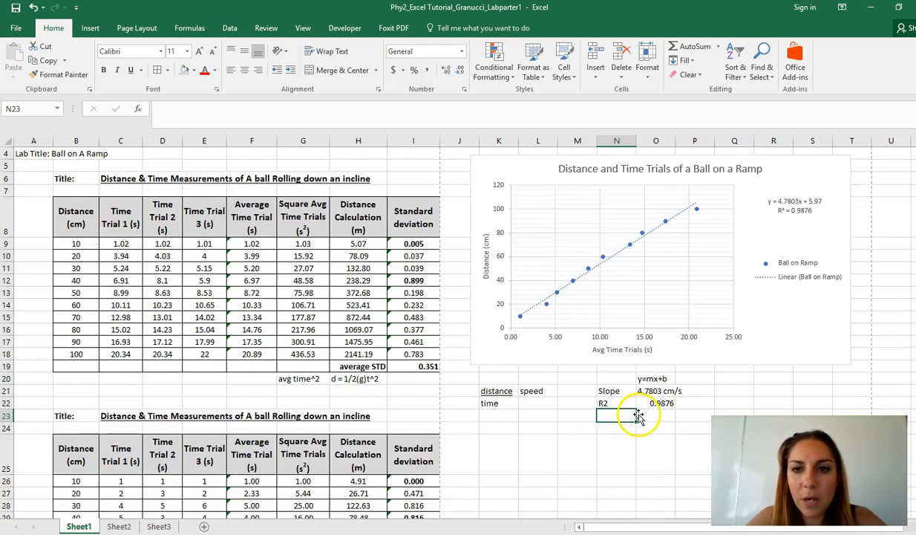
pyautogui.scroll(-4, 638, 413)
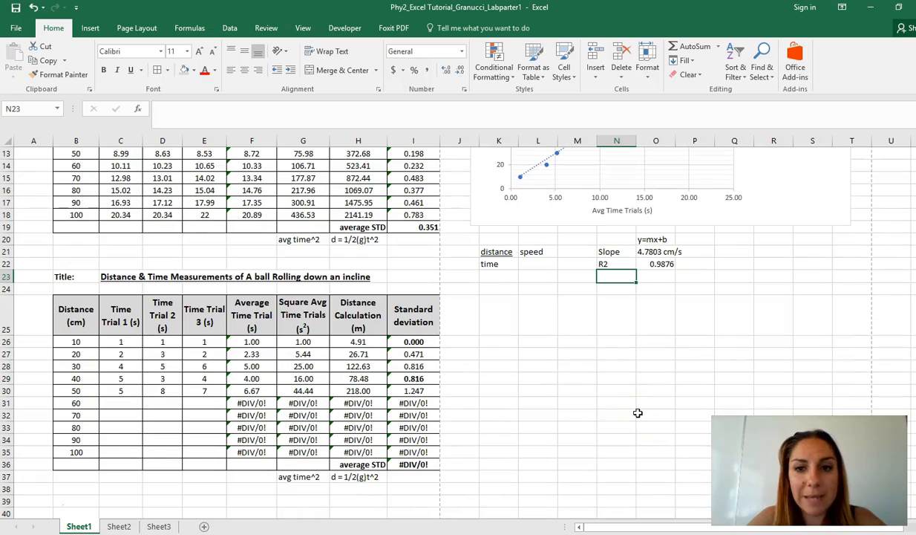
# Copy the distance and time scatter chart and place the duplicate beside the second measurement table.
pyautogui.scroll(3, 595, 344)
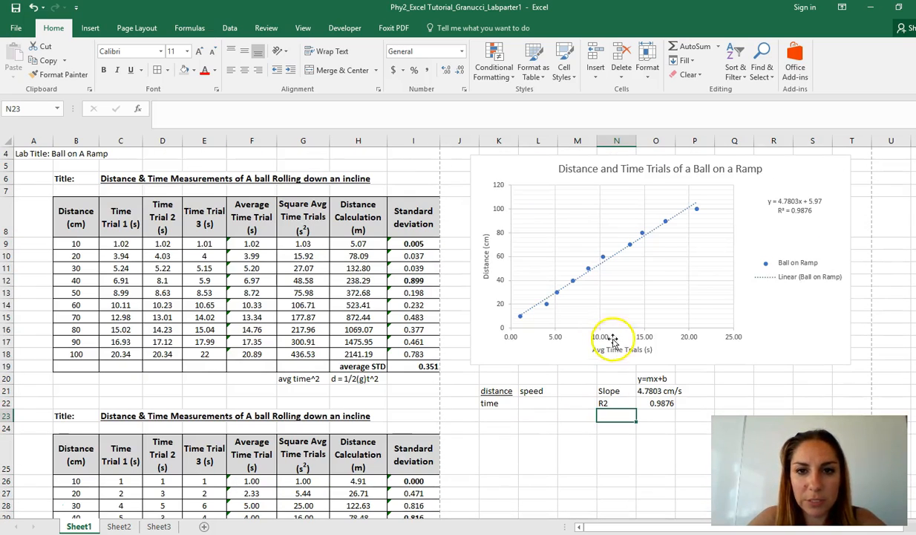
pyautogui.click(783, 327)
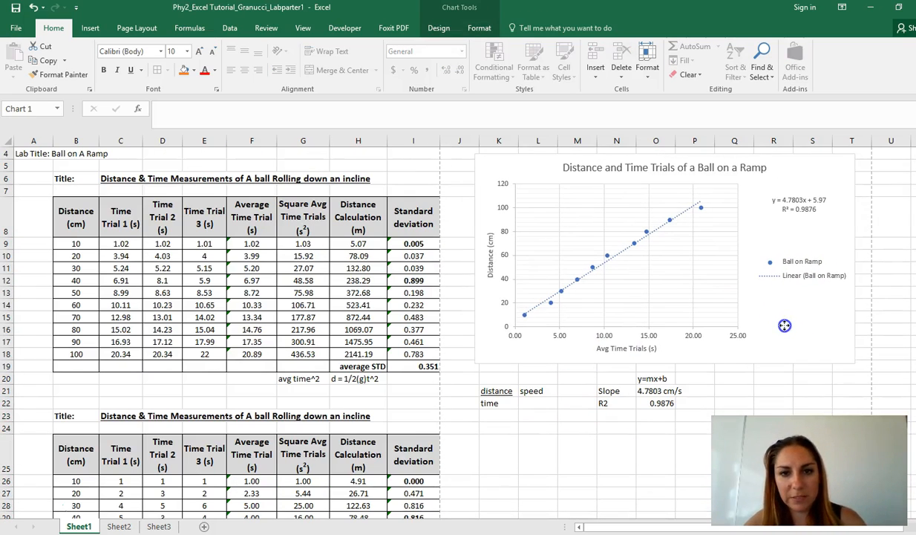
pyautogui.scroll(-5, 667, 391)
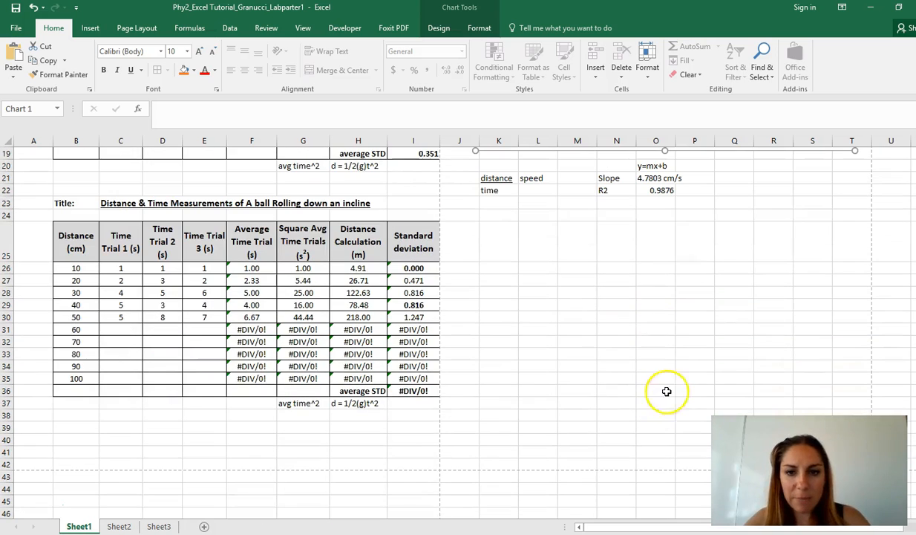
pyautogui.click(615, 317)
pyautogui.hotkey('ctrl', 'v')
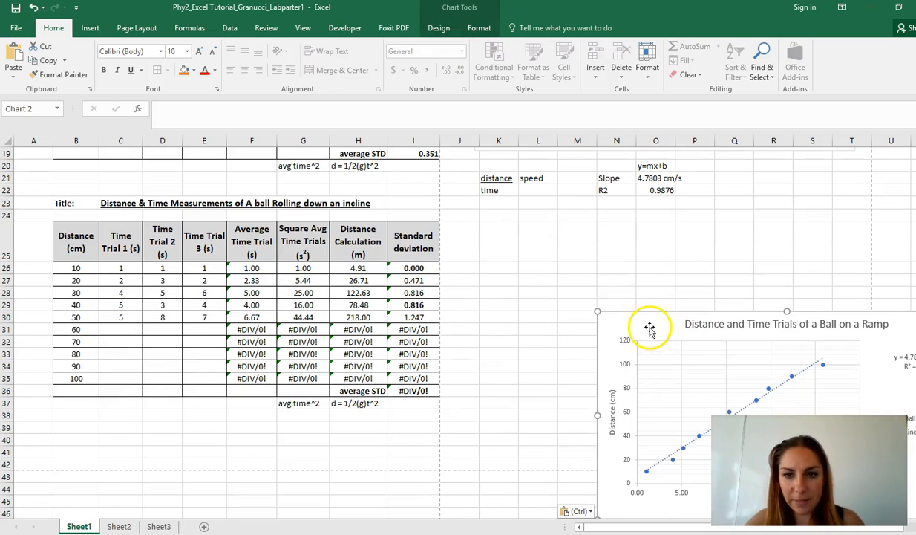
pyautogui.moveTo(650, 324); pyautogui.dragTo(518, 229)
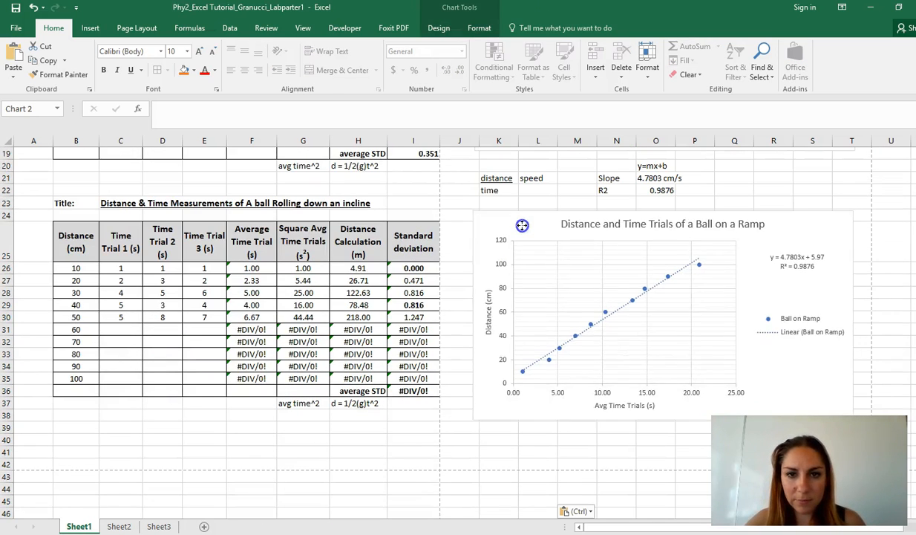
pyautogui.rightClick(627, 350)
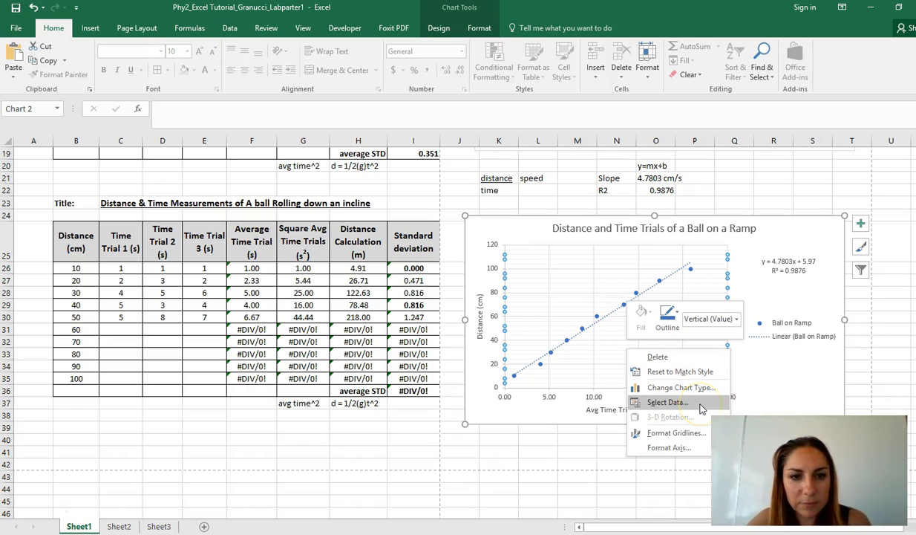
pyautogui.press('Escape')
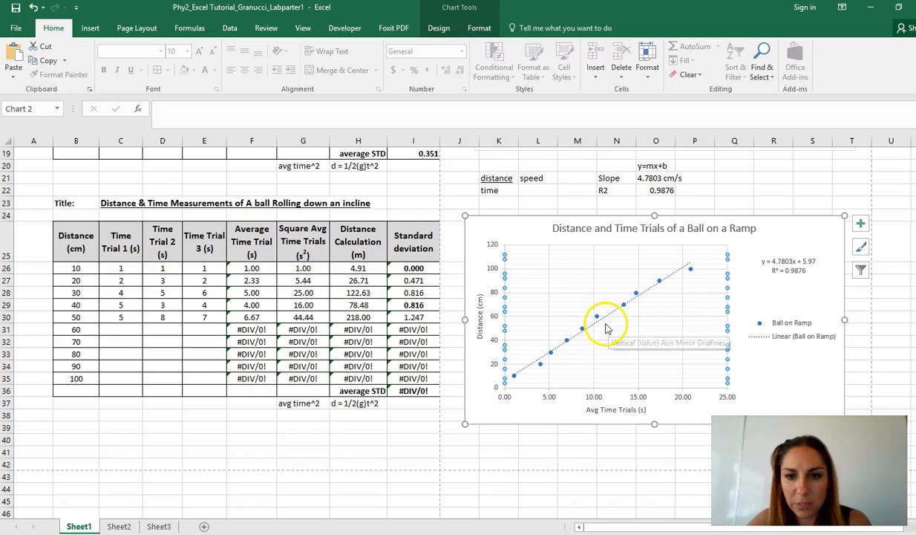
# Enter trial times in the second table: 5 in D26, 12 in E26, 23 in D27 and 35 in E27.
pyautogui.click(168, 271)
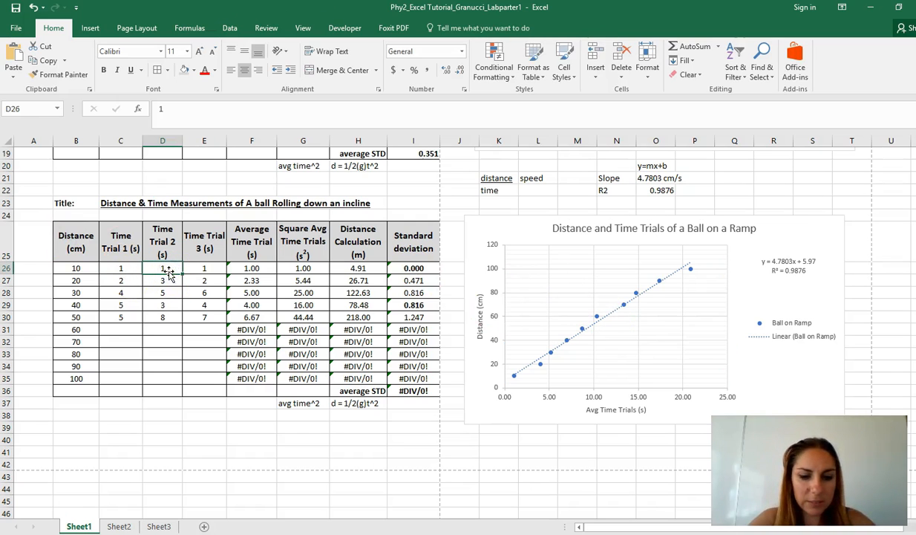
pyautogui.write('5')
pyautogui.click(214, 271)
pyautogui.write('12')
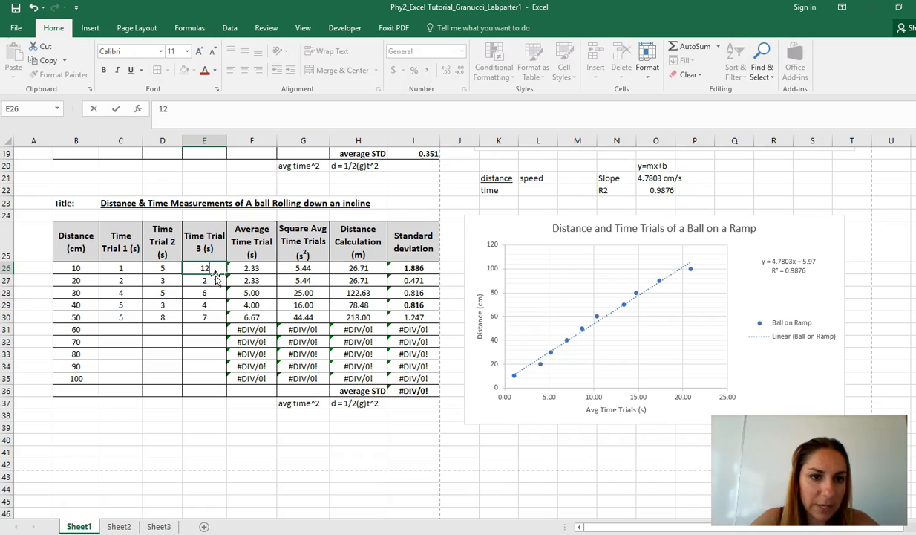
pyautogui.click(161, 279)
pyautogui.click(196, 281)
pyautogui.write('35')
# Set the 30 cm trial times in row 28 to 43, 2 and 34 across C28:E28.
pyautogui.click(203, 294)
pyautogui.write('34')
pyautogui.click(157, 292)
pyautogui.write('2')
pyautogui.click(125, 292)
pyautogui.write('43')
# Set the 40 cm trial times in row 29 to 234, 454 and 345 across C29:E29.
pyautogui.click(126, 304)
pyautogui.write('234')
pyautogui.click(165, 305)
pyautogui.write('454')
pyautogui.click(212, 306)
pyautogui.write('345')
# Set the 50 cm trial times in row 30 to 453, 453 and 45 across C30:E30.
pyautogui.click(211, 317)
pyautogui.write('45')
pyautogui.click(168, 327)
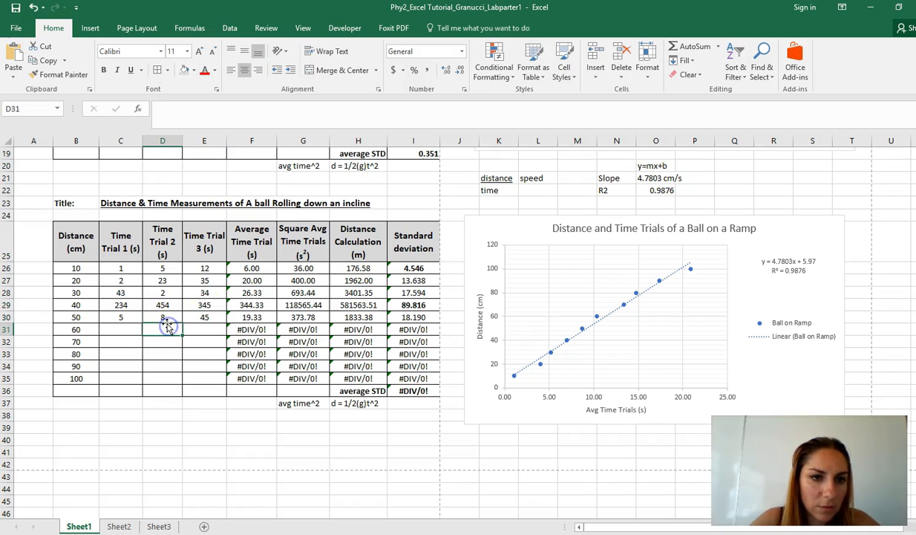
pyautogui.click(165, 317)
pyautogui.write('453')
pyautogui.click(122, 317)
pyautogui.write('453')
pyautogui.click(201, 426)
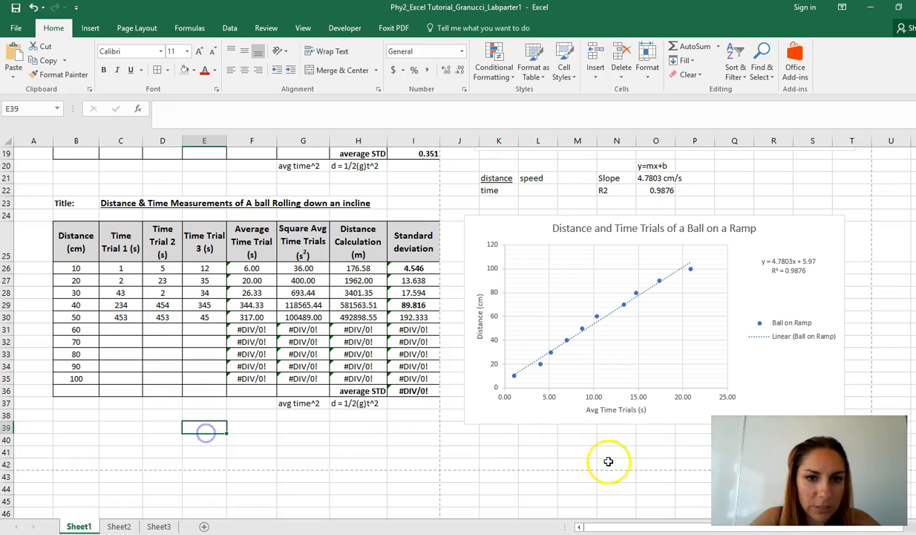
# Change the copied chart's Ball on Ramp series X values to the second table's average times, F26:F30.
pyautogui.rightClick(706, 363)
pyautogui.press('Escape')
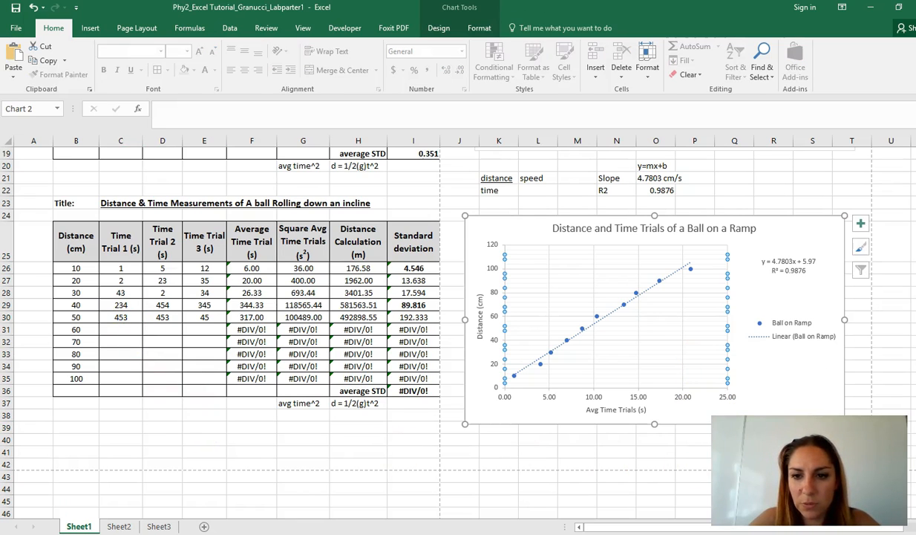
pyautogui.rightClick(785, 362)
pyautogui.click(825, 230)
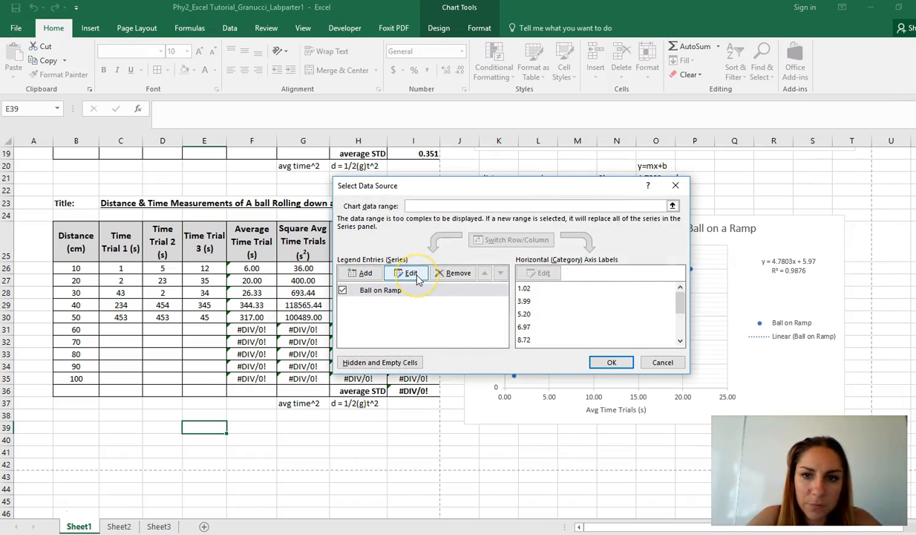
pyautogui.click(418, 279)
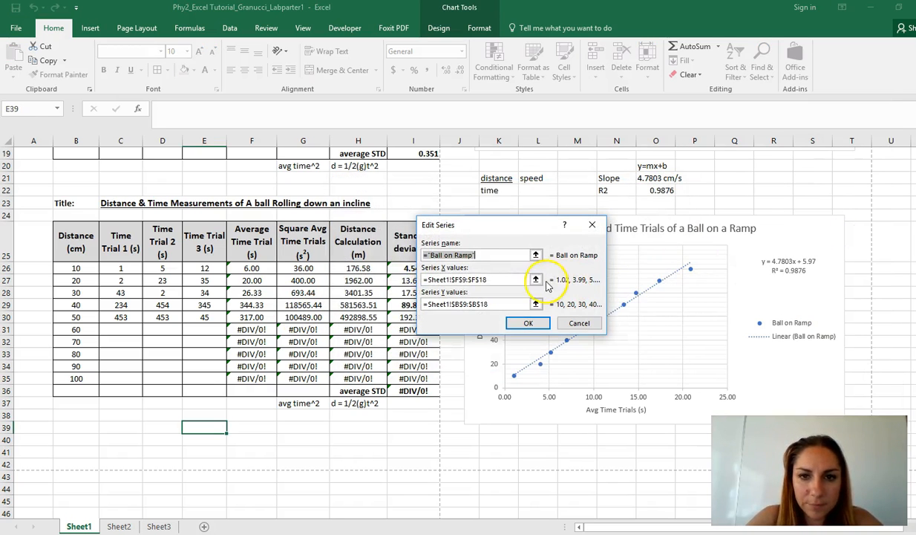
pyautogui.click(656, 281)
pyautogui.scroll(-3, 418, 363)
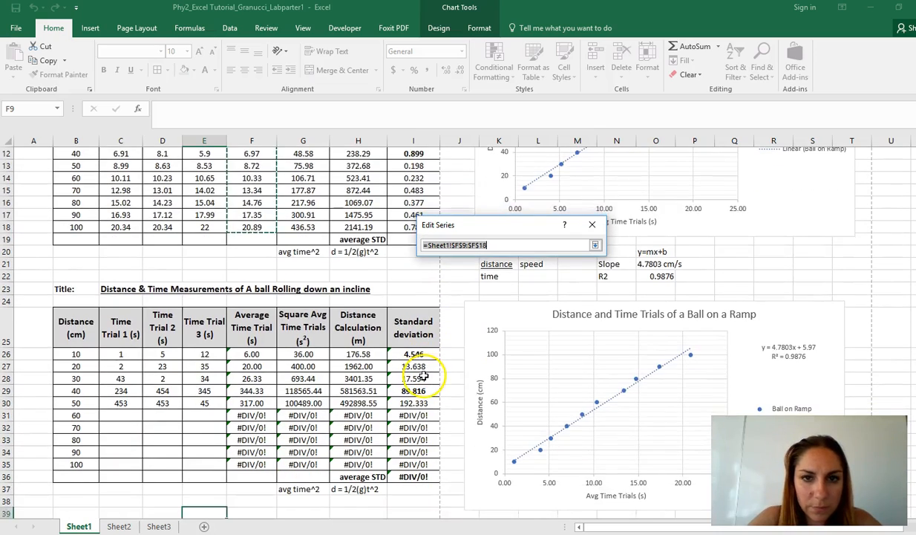
pyautogui.moveTo(252, 317); pyautogui.dragTo(266, 367)
pyautogui.click(595, 245)
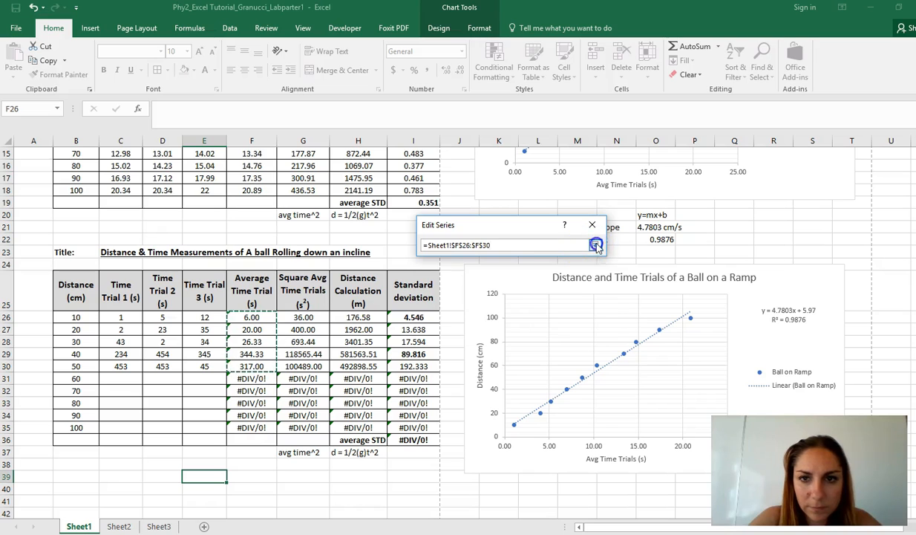
pyautogui.click(529, 323)
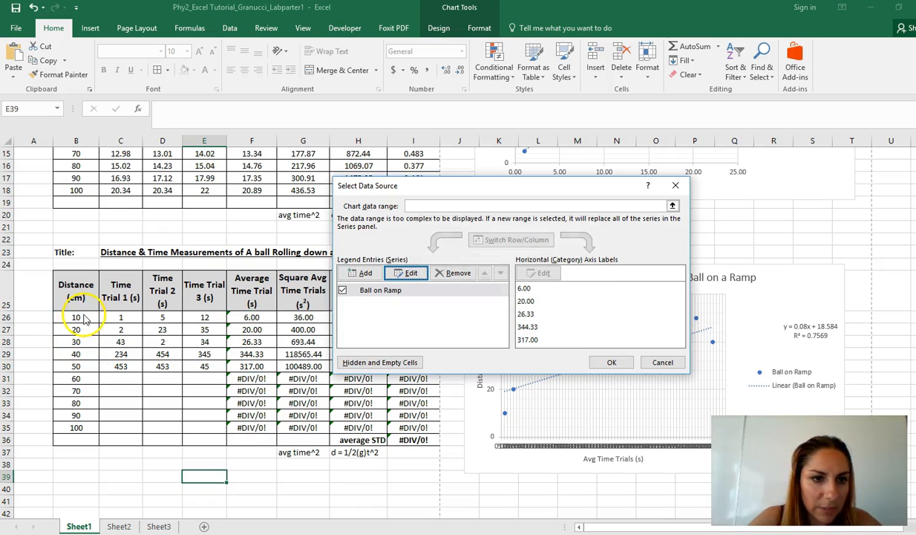
# Change the copied chart's series Y values to the distances in B26:B30 and apply the new data source.
pyautogui.click(411, 273)
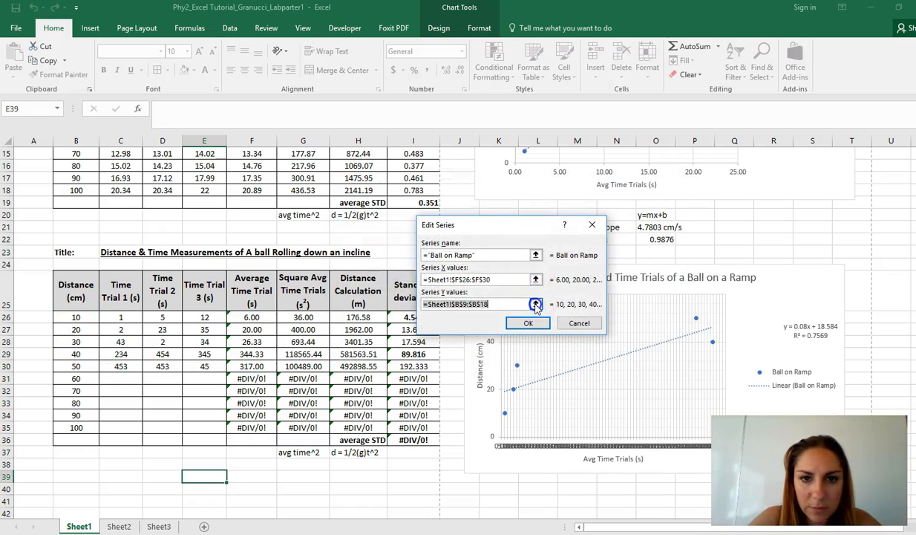
pyautogui.click(535, 296)
pyautogui.moveTo(74, 390); pyautogui.dragTo(76, 439)
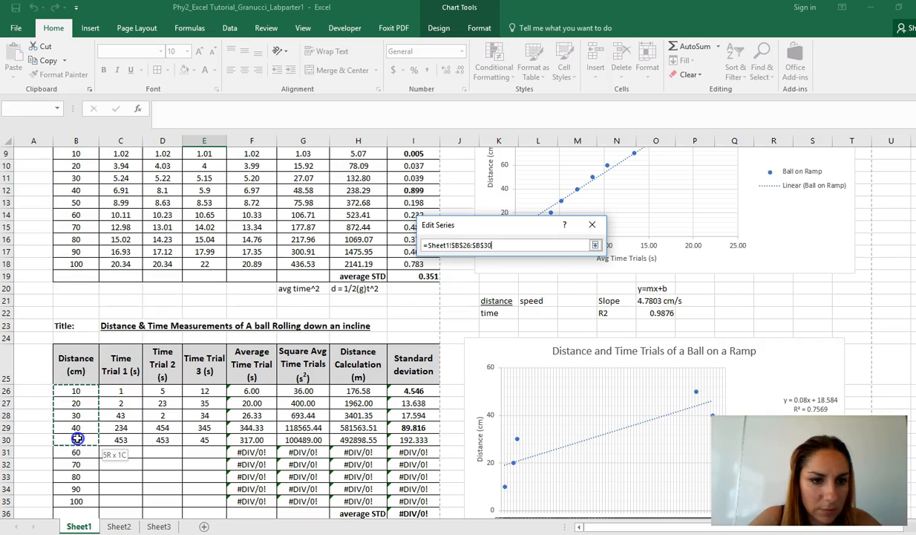
pyautogui.click(595, 245)
pyautogui.click(528, 323)
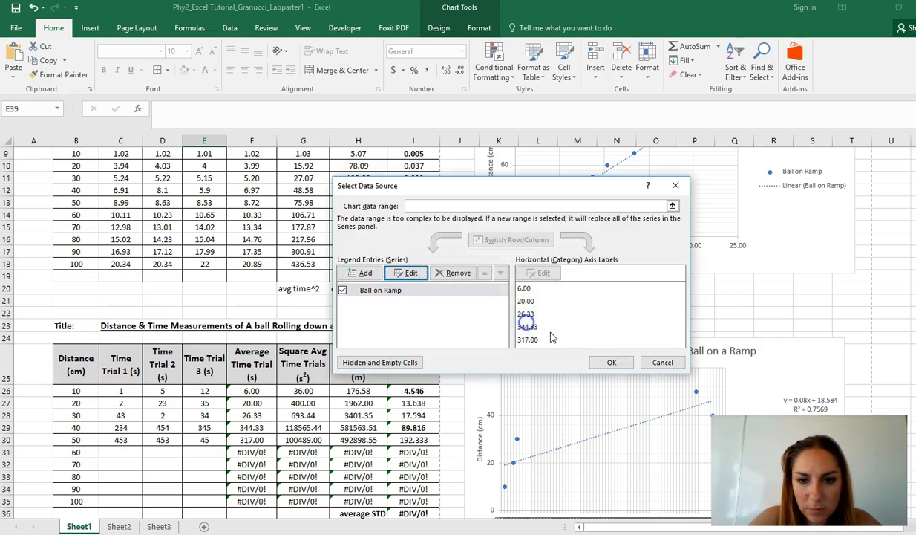
pyautogui.click(611, 363)
# Change the first two 50 cm trial times to 24 in C30 and 34 in D30.
pyautogui.scroll(-2, 664, 389)
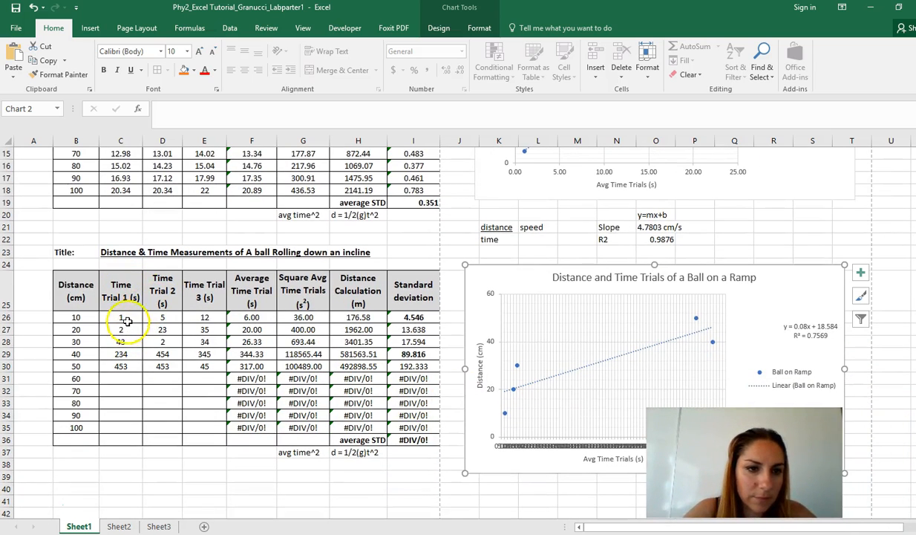
pyautogui.click(125, 366)
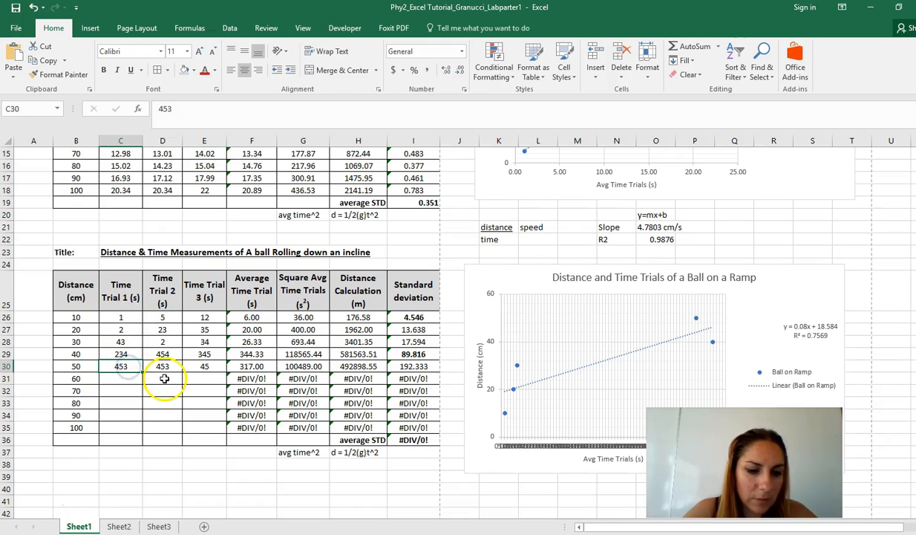
pyautogui.write('24')
pyautogui.click(170, 369)
pyautogui.write('34')
pyautogui.click(205, 367)
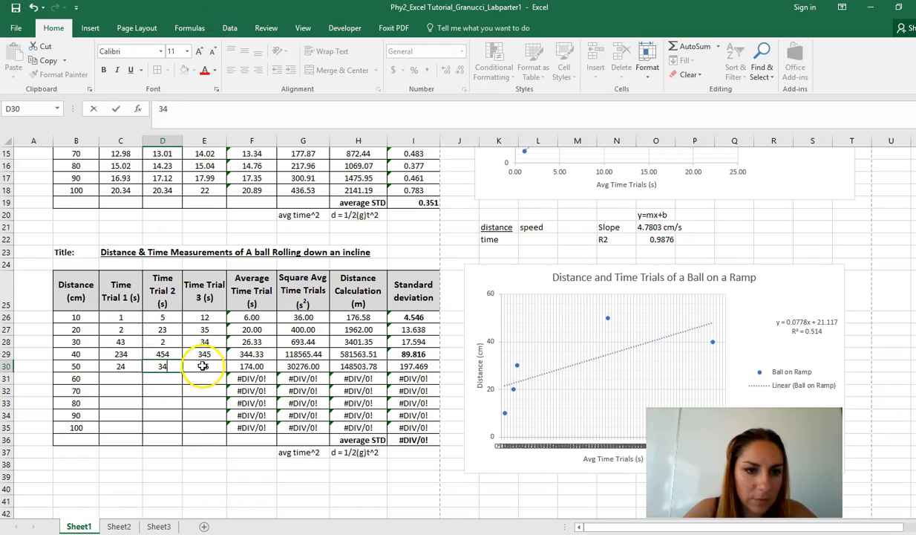
pyautogui.click(209, 391)
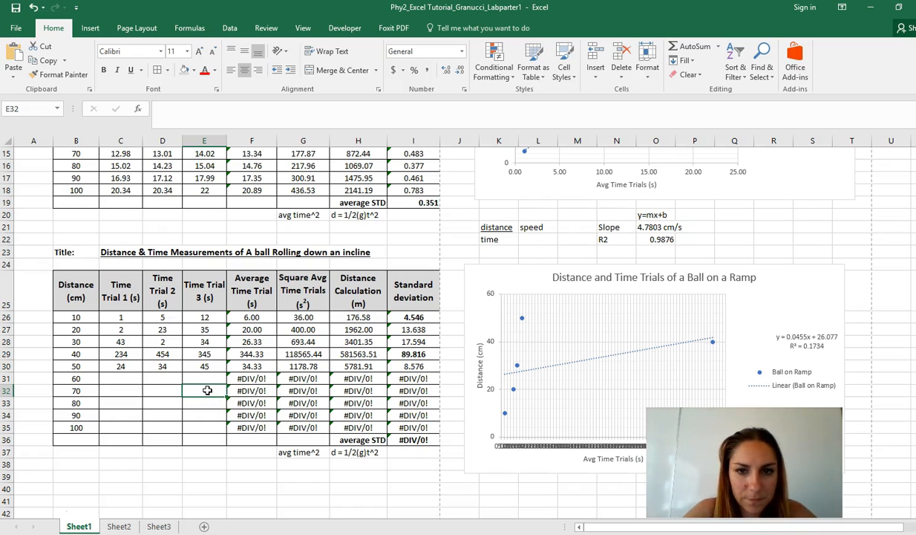
# Replace the 40 cm trial times in row 29 with 3 in C29, 2 in D29 and 1 in E29.
pyautogui.click(204, 356)
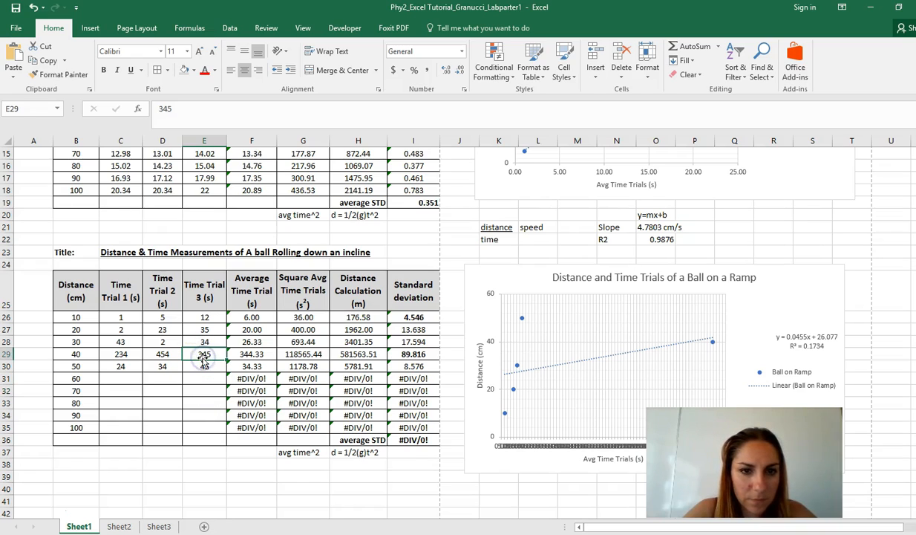
pyautogui.write('1')
pyautogui.click(157, 354)
pyautogui.write('2')
pyautogui.click(132, 354)
pyautogui.write('3')
pyautogui.click(146, 421)
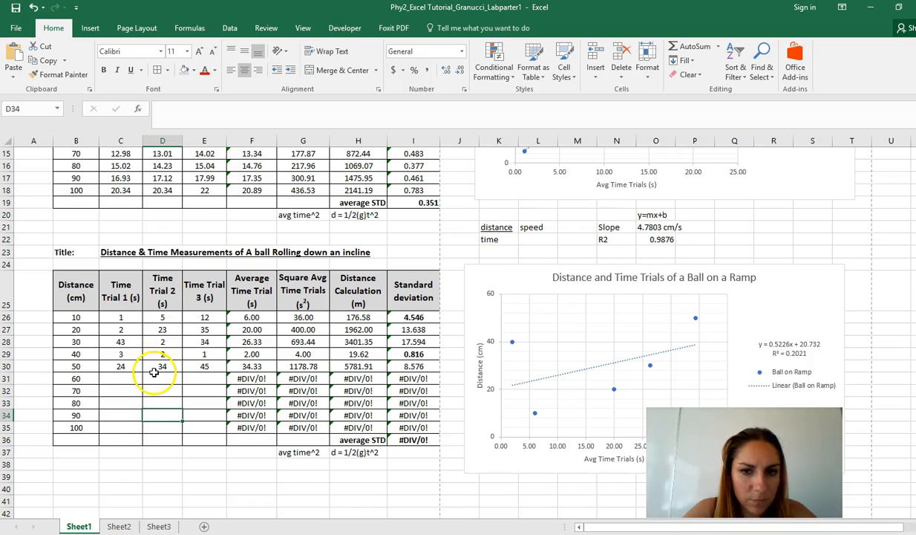
# Dismiss the news notification and examine the trendline equation and R-squared label on the copied chart.
pyautogui.click(121, 341)
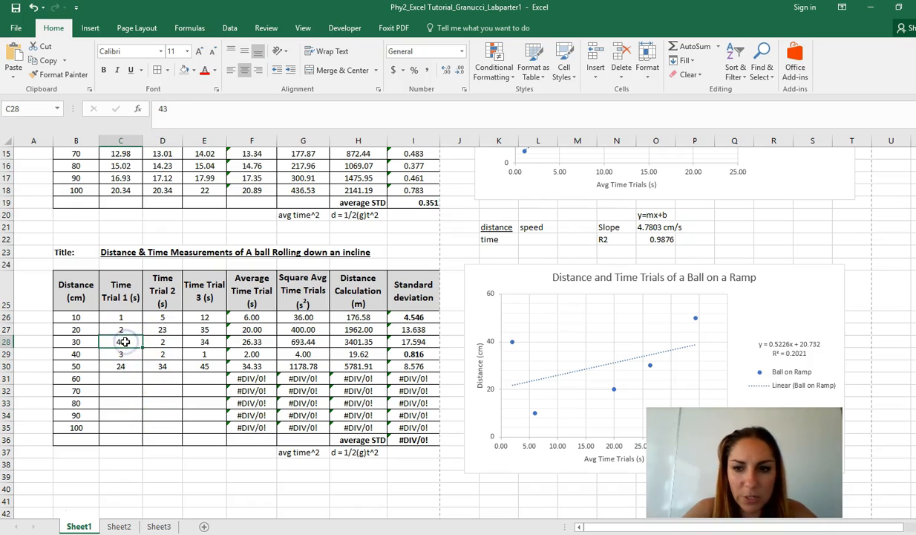
pyautogui.scroll(-3, 870, 444)
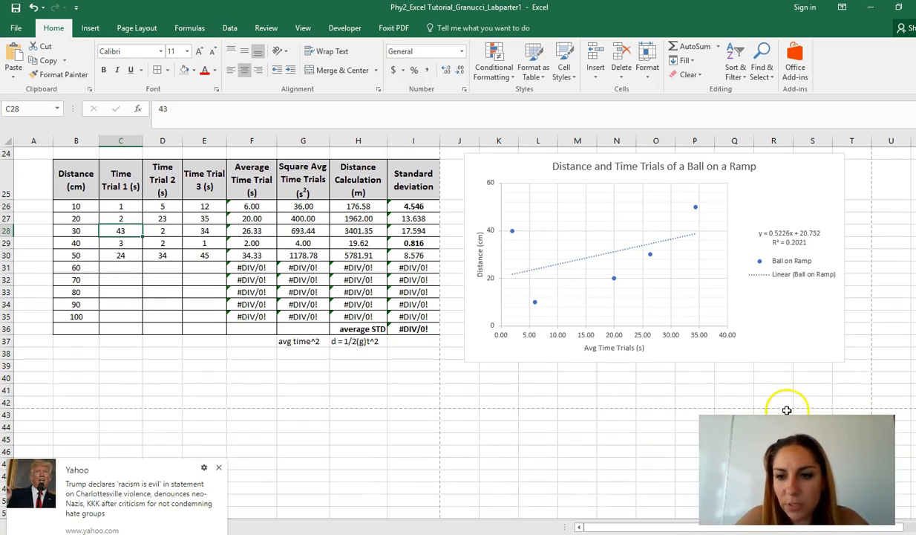
pyautogui.click(219, 468)
pyautogui.scroll(1, 564, 382)
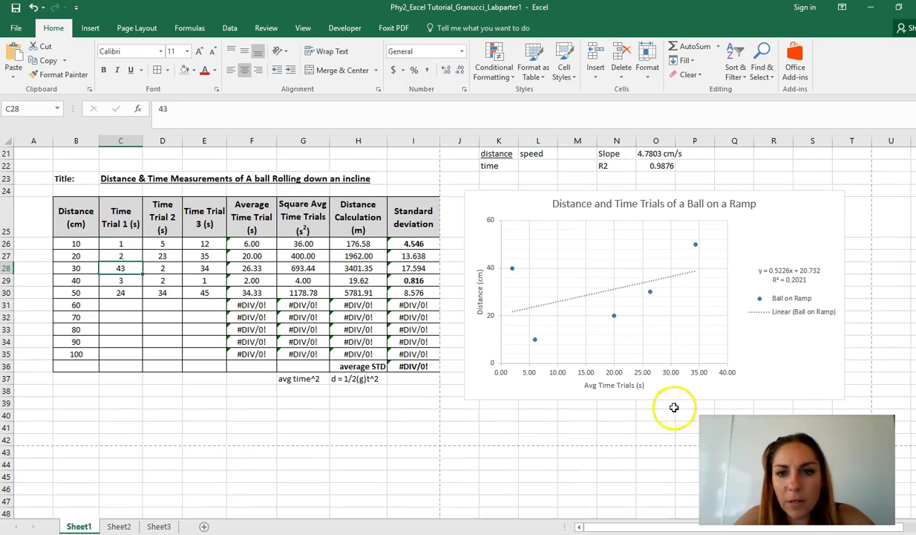
pyautogui.click(783, 270)
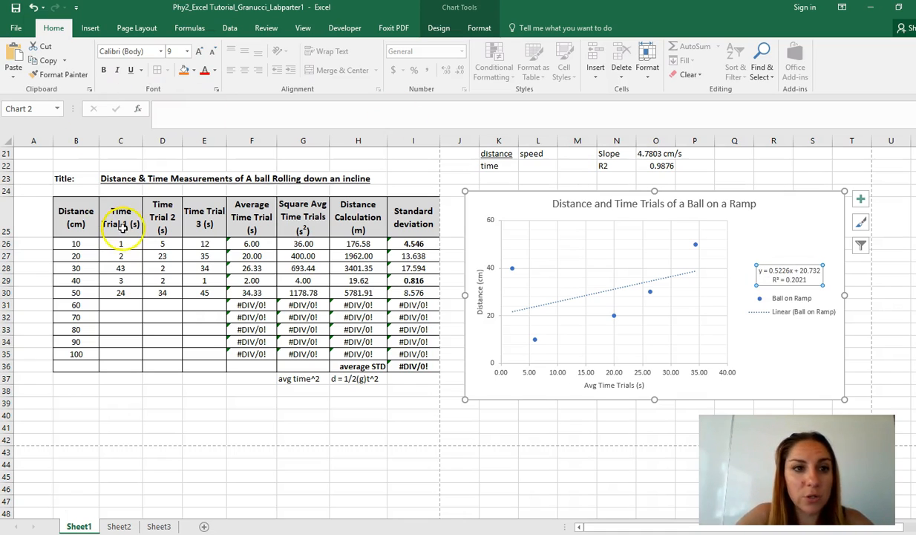
# Set all three 10 cm trial times in C26:E26 to 1.
pyautogui.click(136, 244)
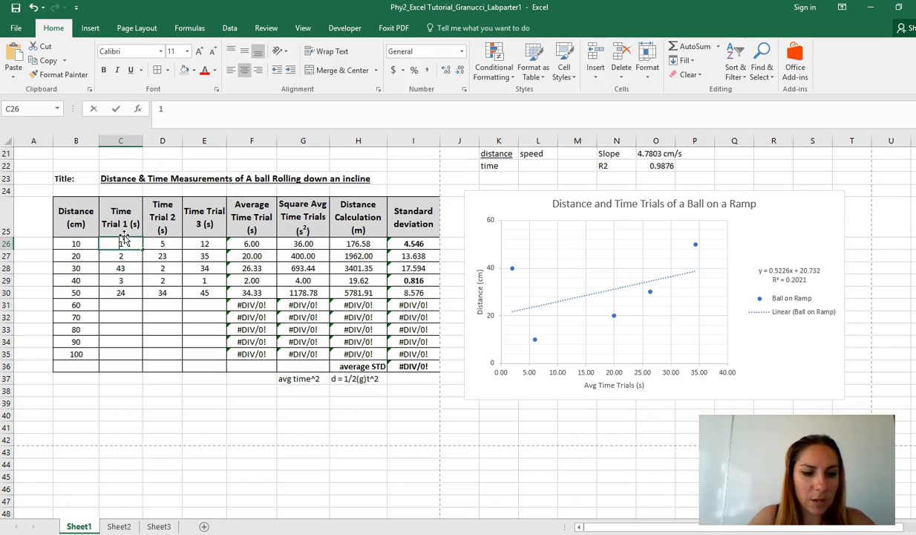
pyautogui.press('Tab')
pyautogui.write('1')
pyautogui.press('Tab')
pyautogui.write('1')
pyautogui.press('Down')
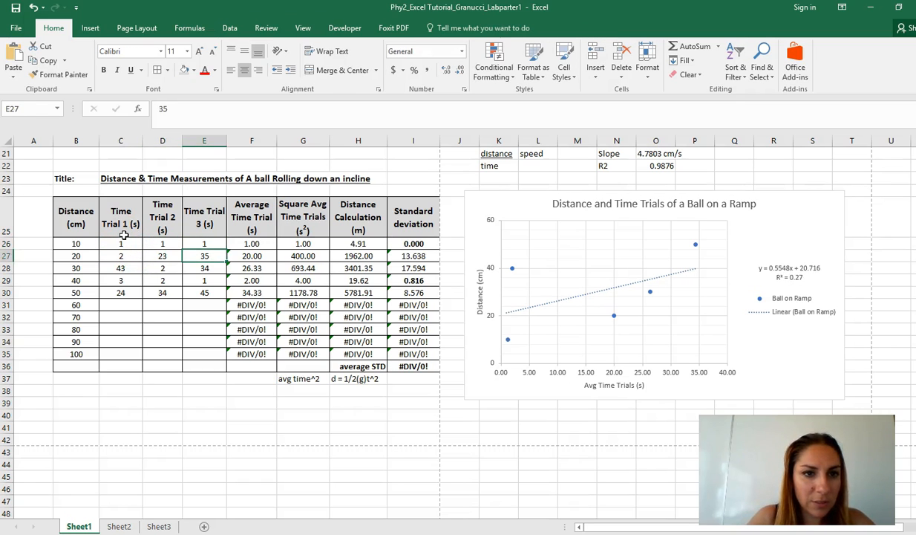
# Set the second and third 20 cm trial times, D27 and E27, to 2.
pyautogui.press('Down')
pyautogui.press('Left')
# Set all three 30 cm trial times in C28:E28 to 3.
pyautogui.press('Left')
pyautogui.press('Up')
pyautogui.press('Right')
pyautogui.write('2')
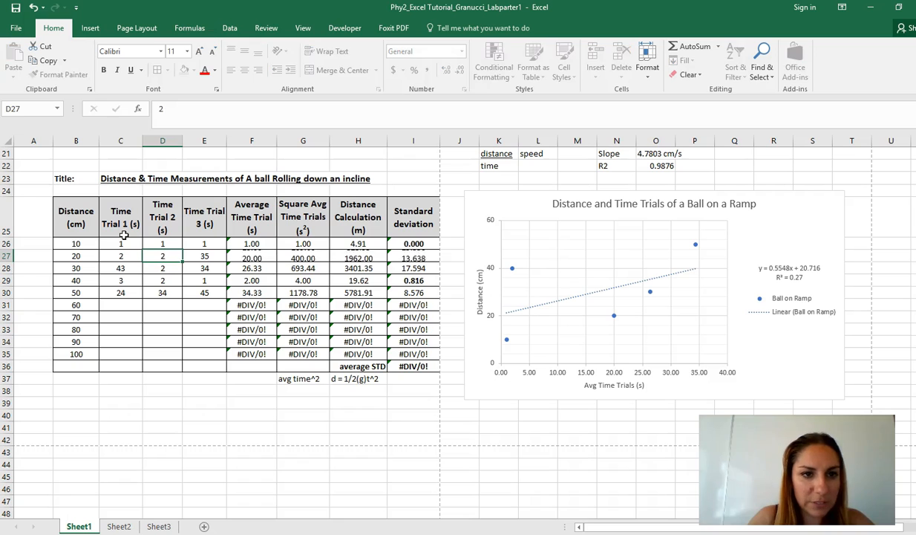
pyautogui.press('Tab')
pyautogui.write('2')
pyautogui.press('Down')
pyautogui.write('3')
pyautogui.press('Left')
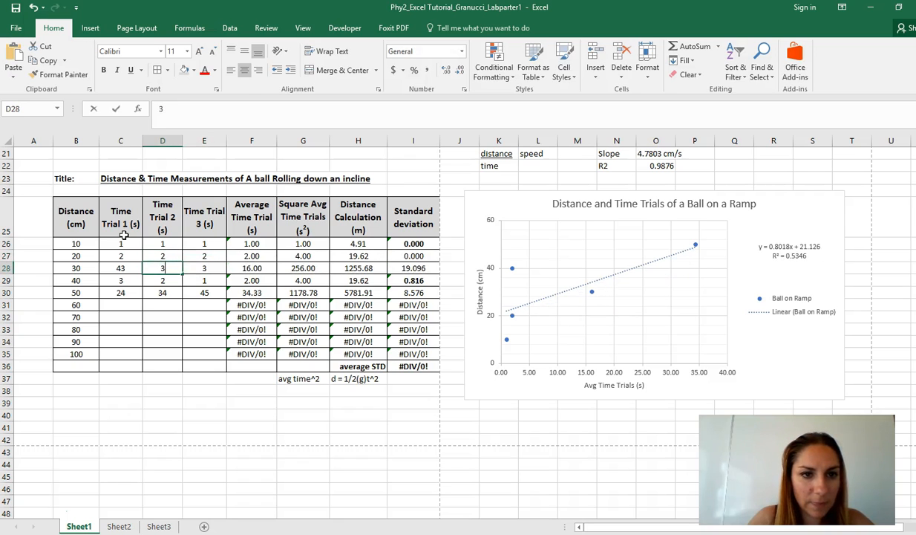
pyautogui.write('3')
pyautogui.press('Left')
pyautogui.write('3')
# Set all three 40 cm trial times in C29:E29 to 4.
pyautogui.press('Down')
pyautogui.write('4')
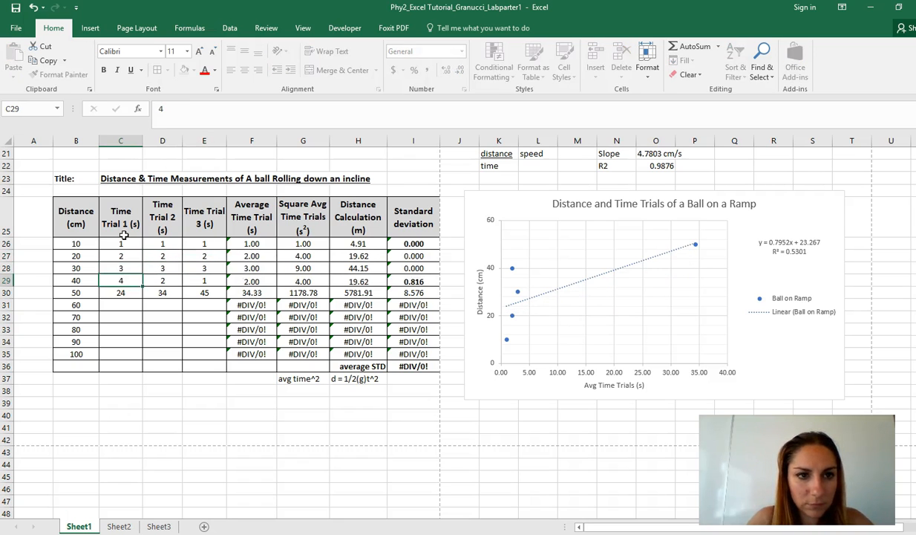
pyautogui.press('Tab')
pyautogui.write('4')
pyautogui.press('Tab')
pyautogui.write('4')
pyautogui.press('Tab')
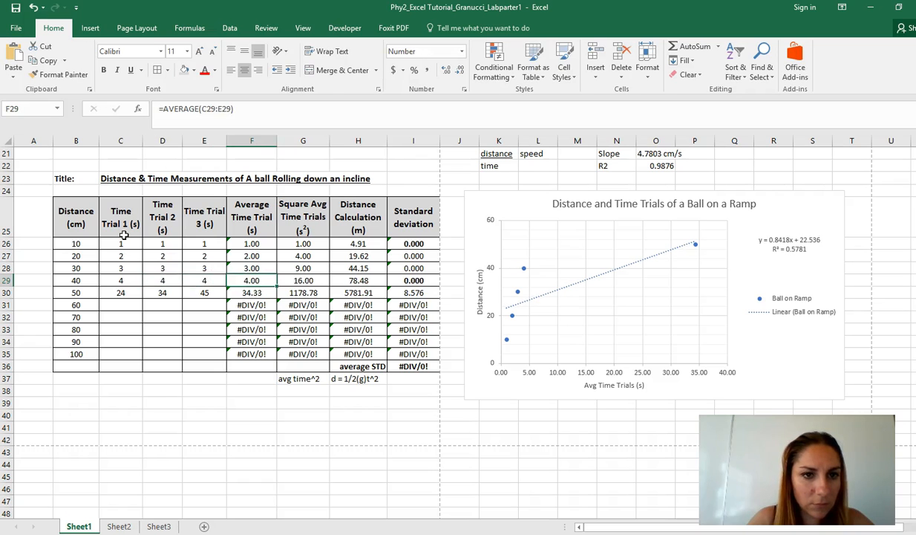
# Set all three 50 cm trial times in C30:E30 to 5.
pyautogui.press('Left')
pyautogui.press('Left')
pyautogui.press('Left')
pyautogui.press('Down')
pyautogui.write('5')
pyautogui.press('Tab')
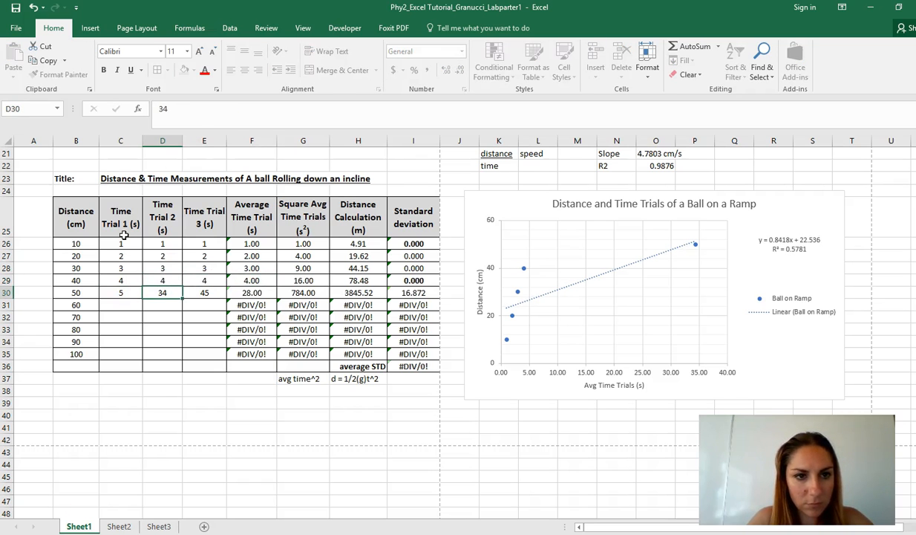
pyautogui.write('5')
pyautogui.press('Tab')
pyautogui.write('5')
pyautogui.press('Down')
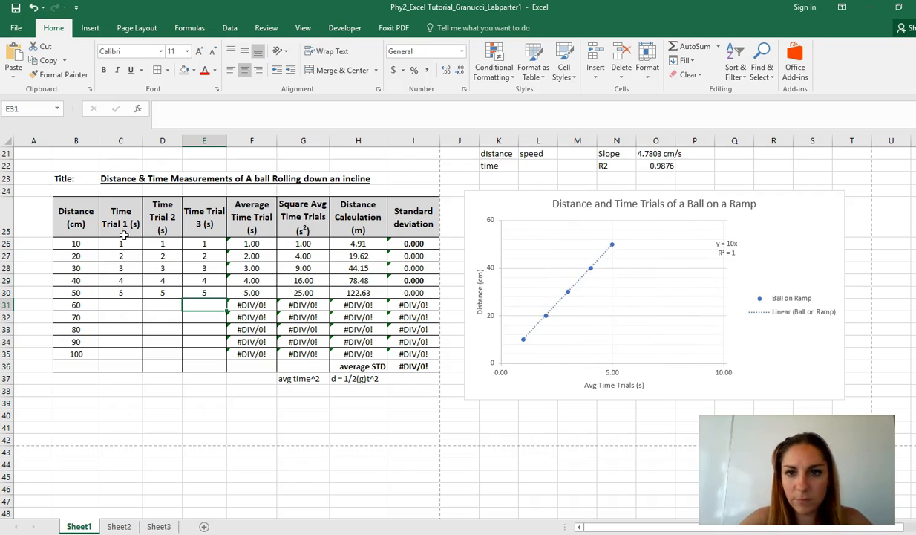
# Move the second chart's trendline equation label out of the plot area, to the space above the legend.
pyautogui.click(739, 247)
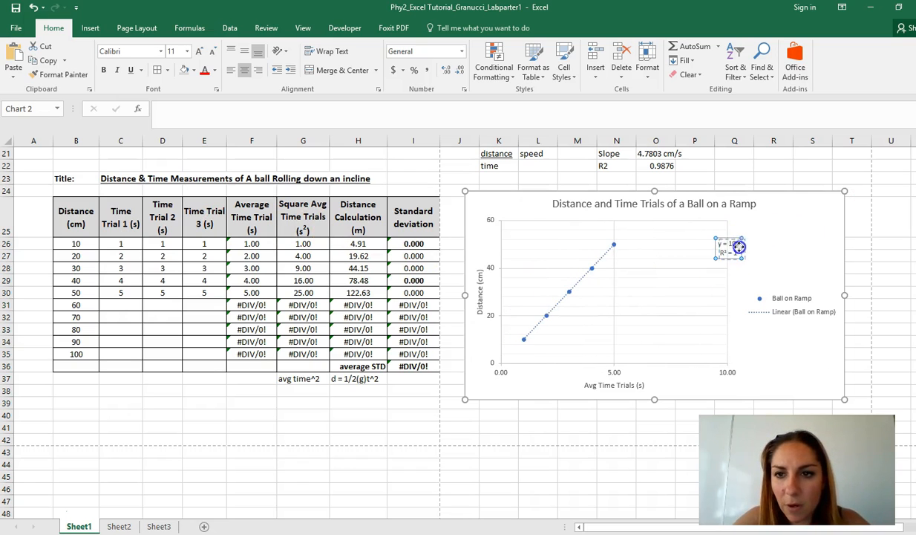
pyautogui.moveTo(776, 248); pyautogui.dragTo(776, 249)
pyautogui.click(806, 262)
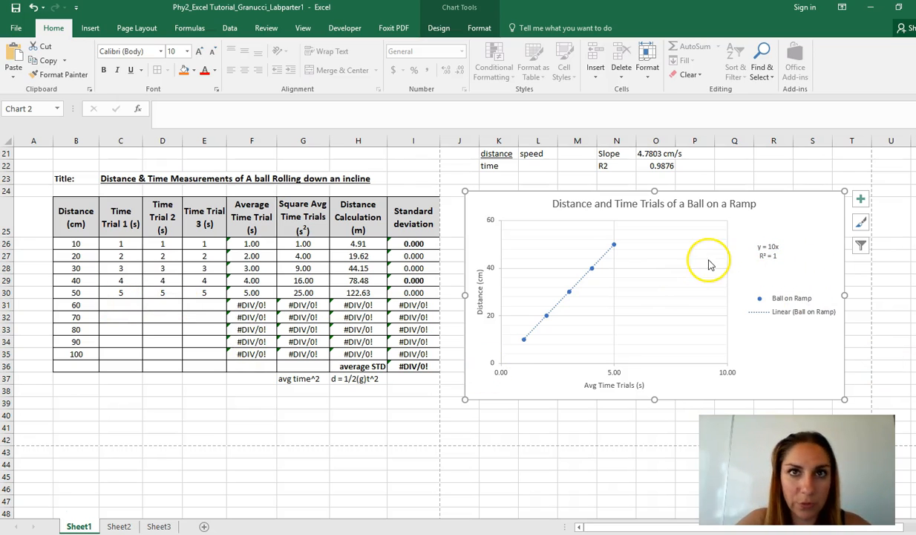
# Examine the first table's chart and its 100 cm row, and compare them with the second chart's trendline.
pyautogui.scroll(7, 590, 245)
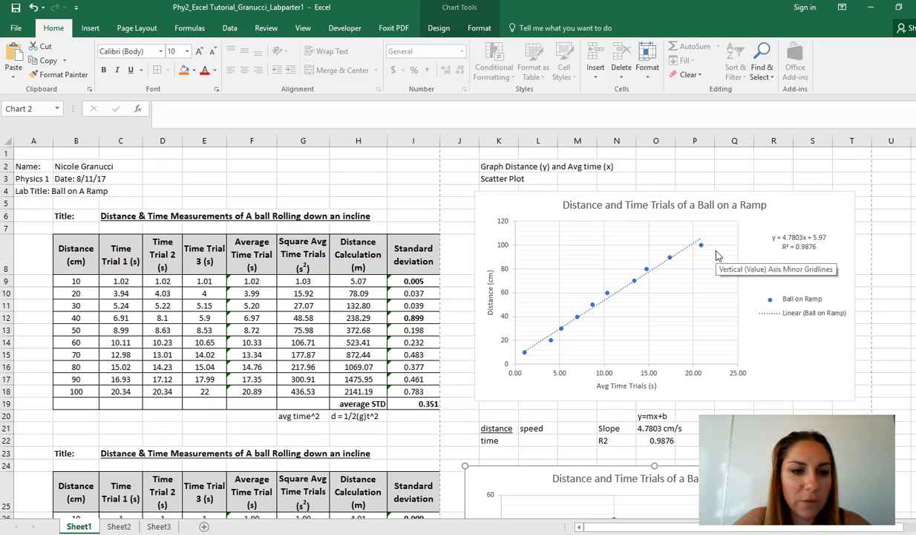
pyautogui.click(74, 392)
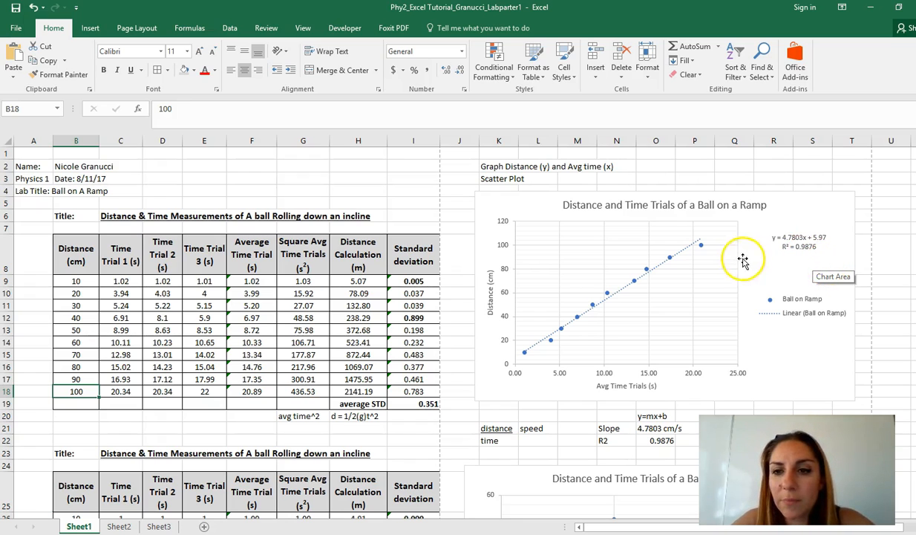
pyautogui.scroll(-4, 668, 392)
pyautogui.scroll(-2, 669, 392)
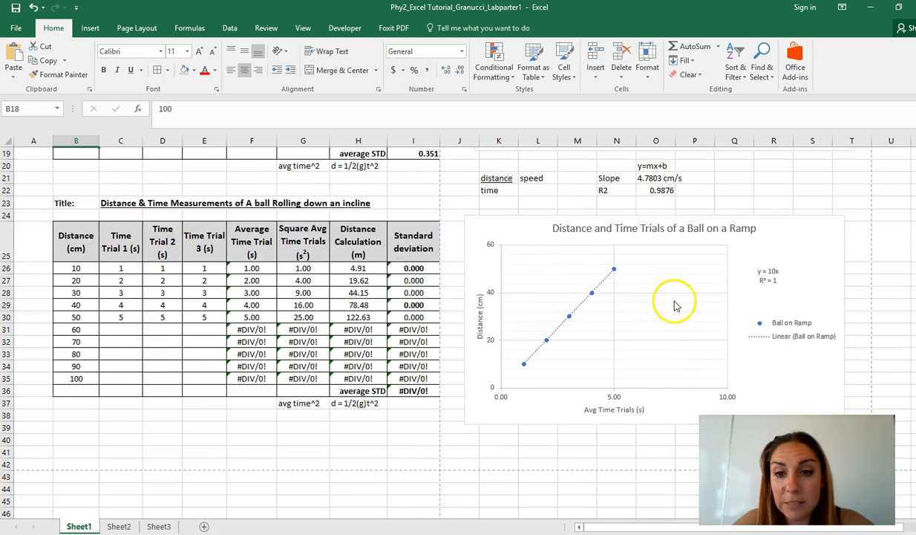
# Undo the trendline label move and the uniform trial times entered in D26:E30 and C28:C30 of the second table.
pyautogui.click(669, 300)
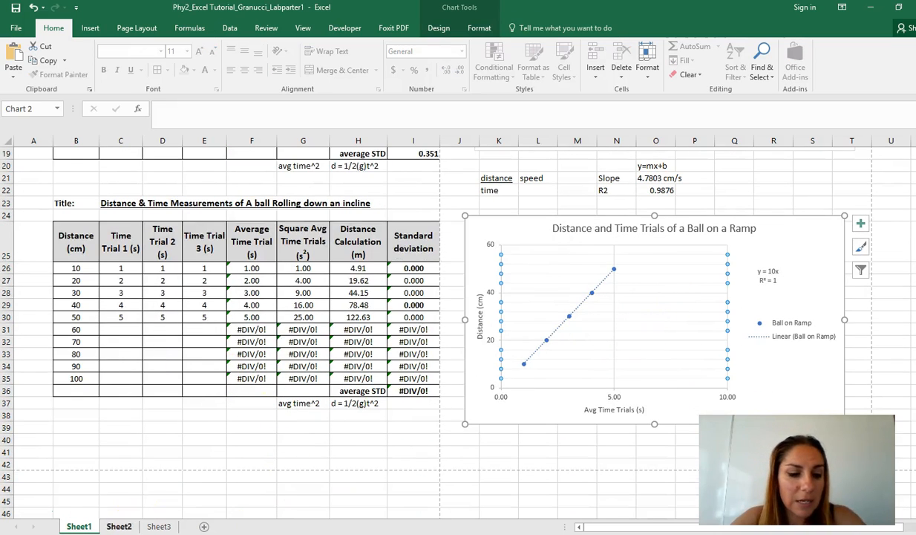
pyautogui.hotkey('ctrl', 'z')
pyautogui.hotkey('ctrl', 'z')
pyautogui.hotkey('ctrl', 'z')
pyautogui.hotkey('ctrl', 'z')
pyautogui.hotkey('ctrl', 'z')
pyautogui.hotkey('ctrl', 'z')
pyautogui.hotkey('ctrl', 'z')
pyautogui.hotkey('ctrl', 'z')
pyautogui.hotkey('ctrl', 'z')
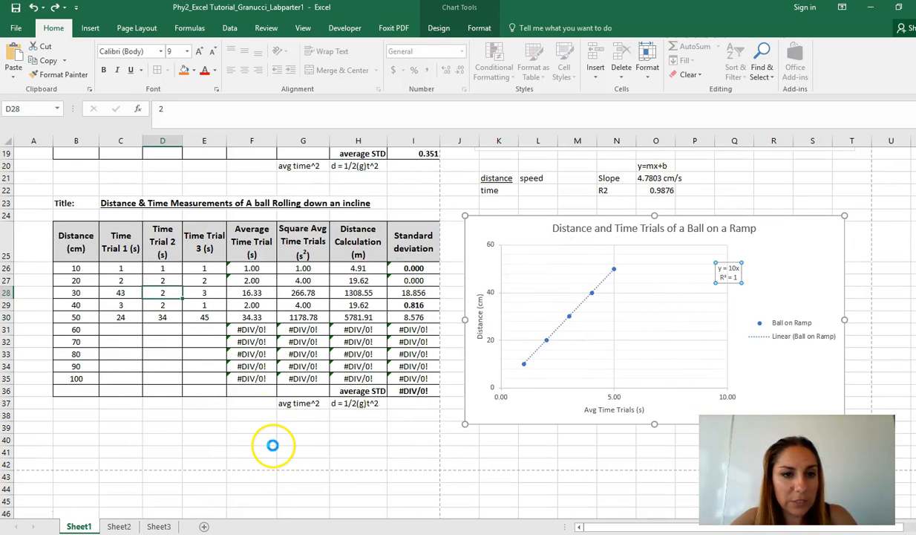
pyautogui.hotkey('ctrl', 'z')
pyautogui.hotkey('ctrl', 'z')
pyautogui.hotkey('ctrl', 'z')
pyautogui.hotkey('ctrl', 'z')
pyautogui.hotkey('ctrl', 'z')
pyautogui.hotkey('ctrl', 'z')
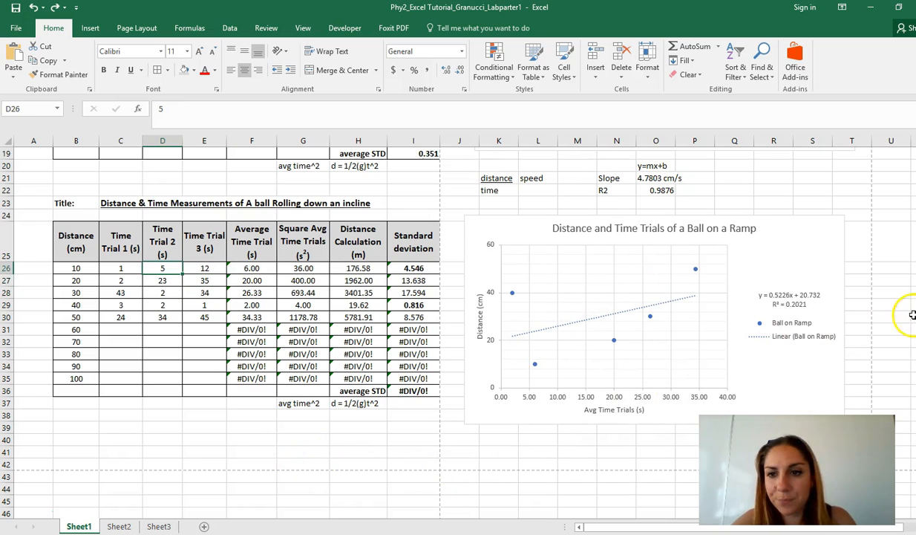
pyautogui.click(911, 315)
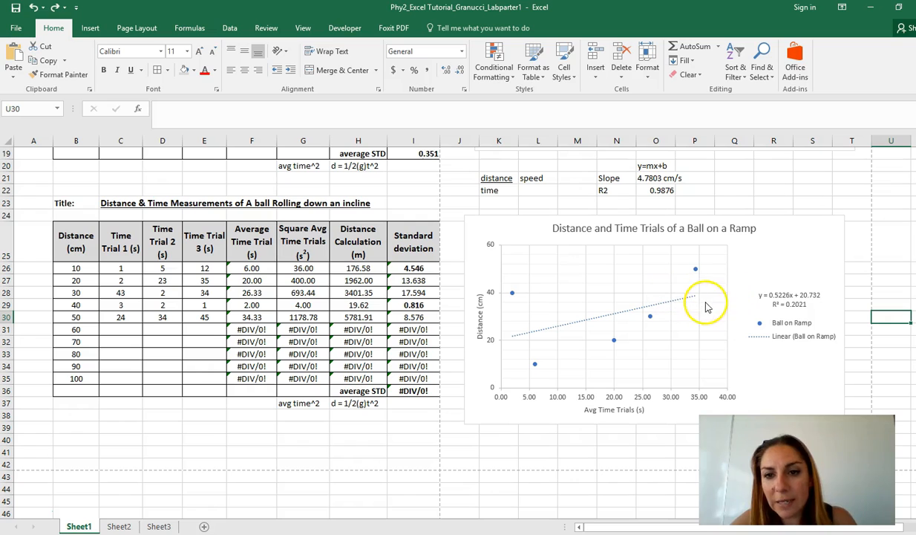
# Compare the second table's distances and scattered data points with the first table's chart and trendline fit.
pyautogui.click(80, 329)
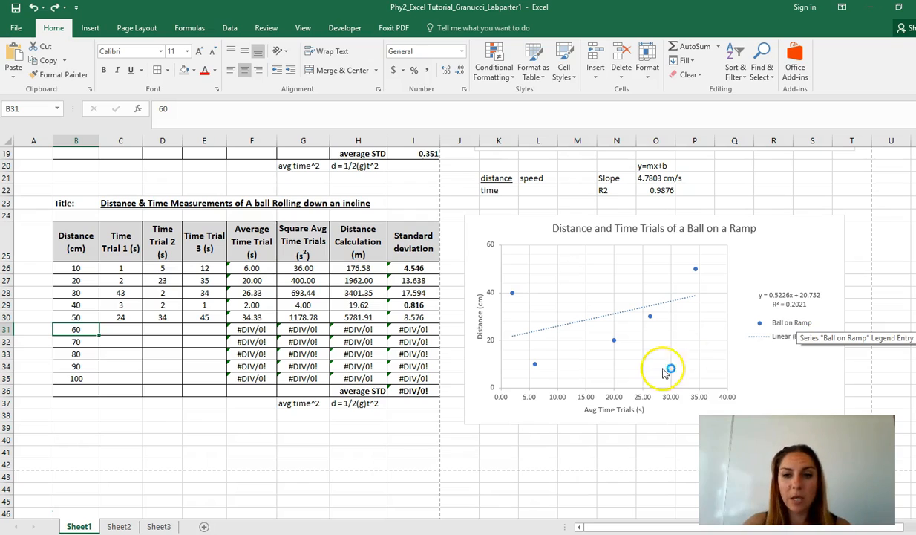
pyautogui.scroll(6, 483, 367)
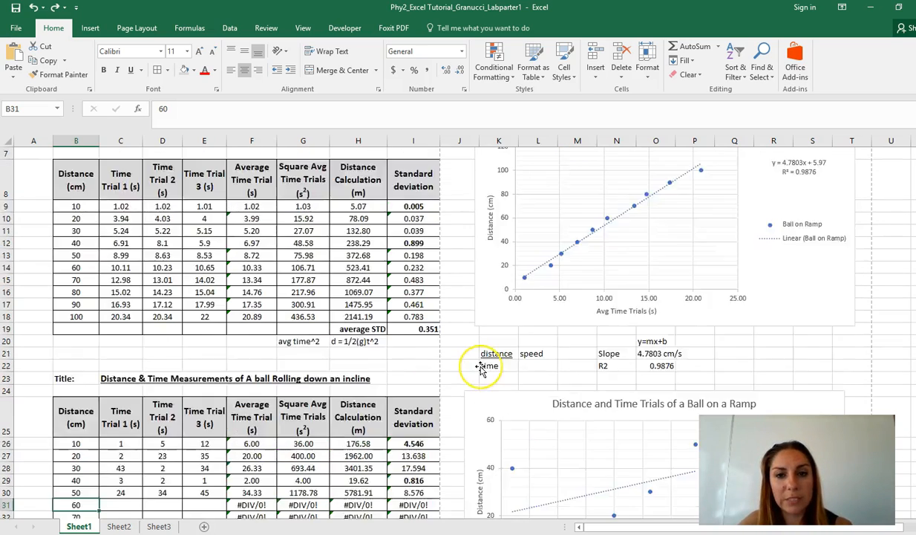
pyautogui.scroll(-5, 531, 355)
pyautogui.scroll(5, 528, 339)
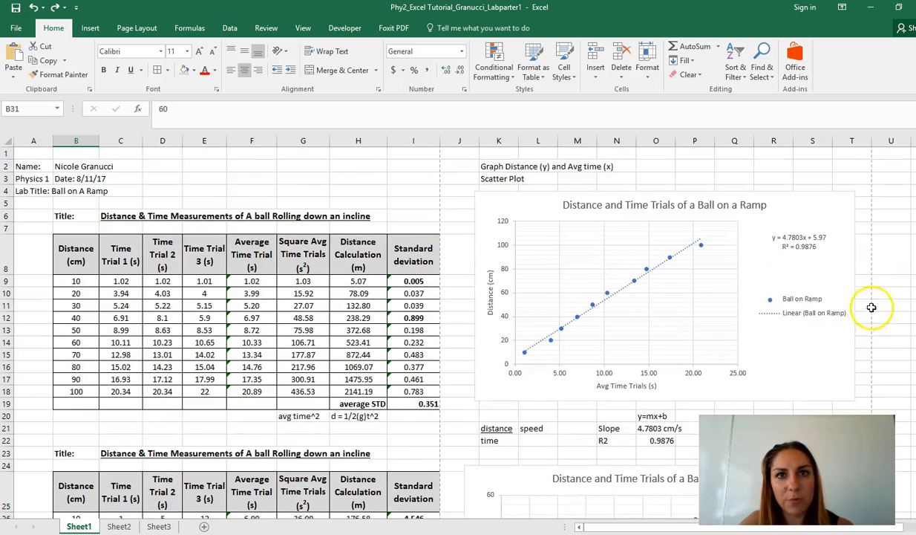
pyautogui.click(806, 330)
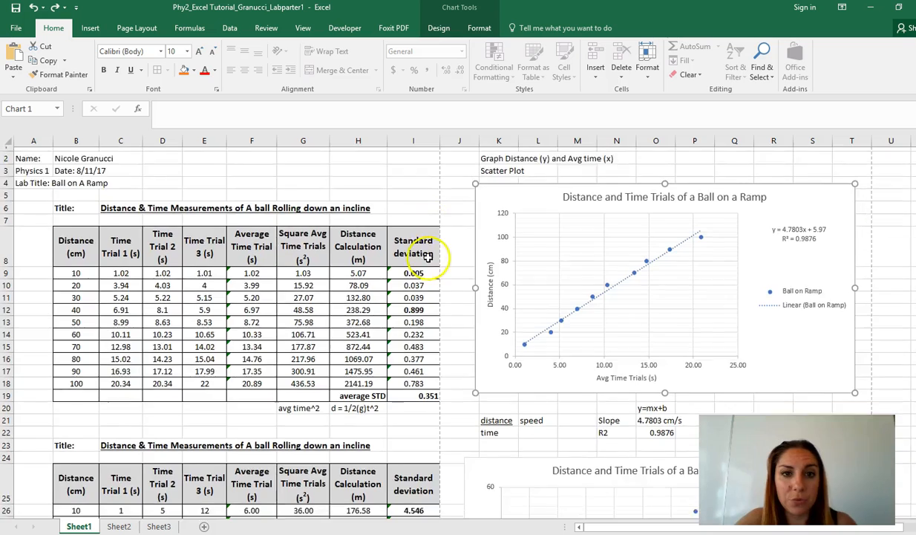
# Set the second and third 10 cm trial times, D26 and E26, to 1 in the second table.
pyautogui.scroll(-4, 419, 246)
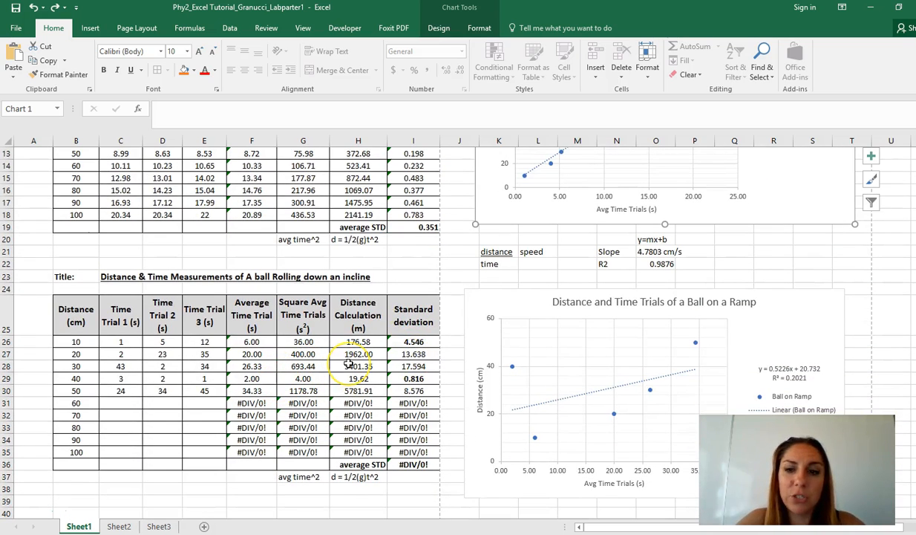
pyautogui.click(153, 343)
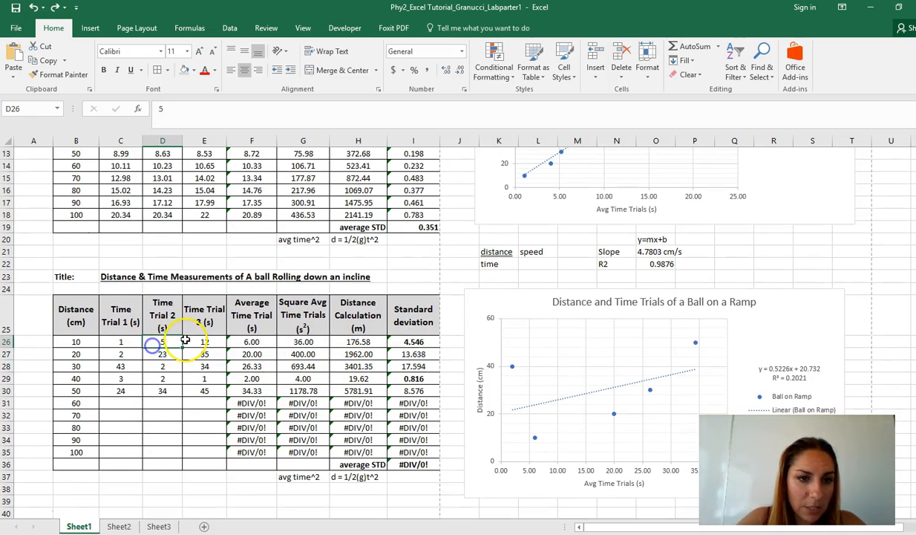
pyautogui.write('1')
pyautogui.press('Tab')
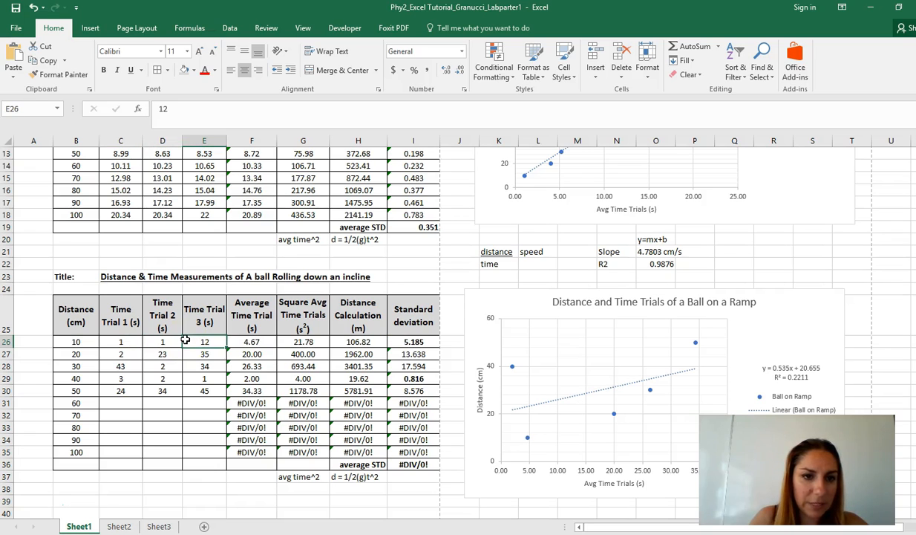
pyautogui.write('1')
pyautogui.press('Return')
# Set the second and third 20 cm trial times, D27 and E27, to 2 again.
pyautogui.write('2')
pyautogui.hotkey('shift', 'Tab')
pyautogui.write('2')
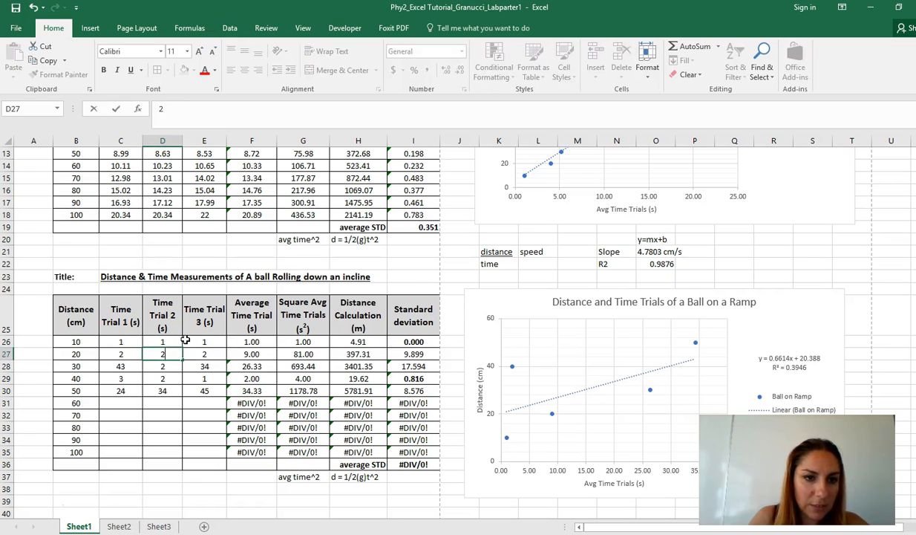
pyautogui.press('Return')
# Re-enter 3 for each of the 30 cm trial times in C28:E28.
pyautogui.press('Left')
pyautogui.write('3')
pyautogui.press('Tab')
pyautogui.write('3')
pyautogui.press('Tab')
pyautogui.write('3')
pyautogui.press('Return')
# Re-enter 4 for each of the 40 cm trial times in C29:E29.
pyautogui.press('Left')
pyautogui.press('Left')
pyautogui.write('4')
pyautogui.press('Tab')
pyautogui.write('4')
pyautogui.press('Tab')
pyautogui.write('4')
pyautogui.press('Return')
# Re-enter 5 for each of the 50 cm trial times in C30:E30.
pyautogui.write('5')
pyautogui.press('Left')
pyautogui.write('5')
pyautogui.press('Left')
pyautogui.write('5')
pyautogui.press('Tab')
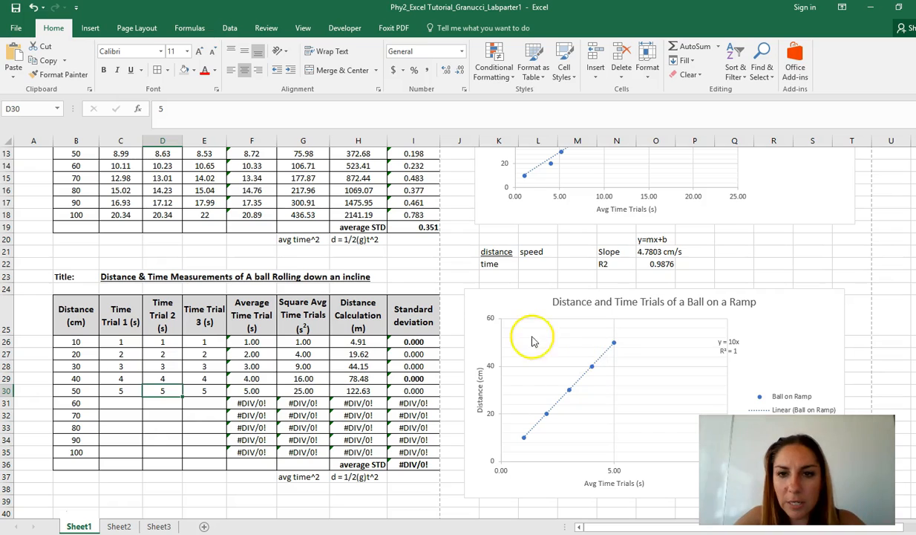
# Change the outline of the second chart's linear trendline to the standard dark red color.
pyautogui.rightClick(593, 364)
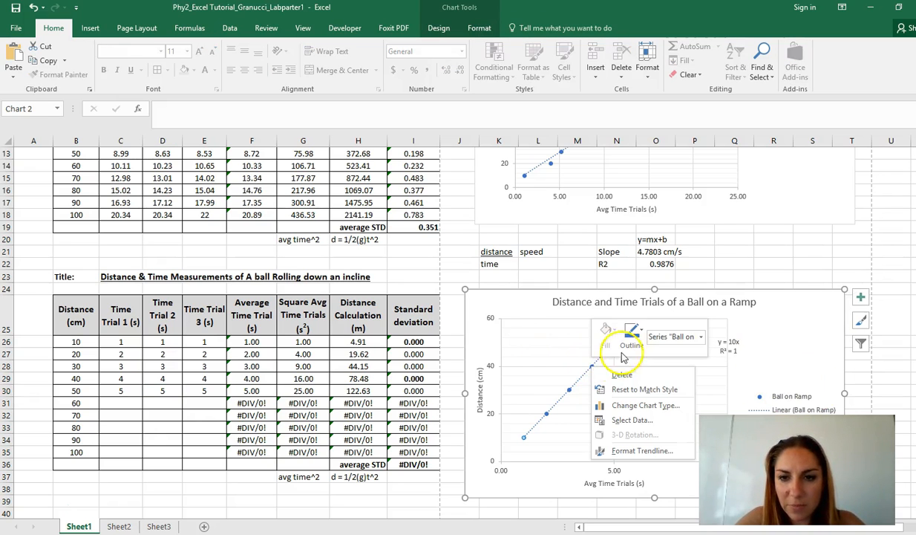
pyautogui.click(630, 345)
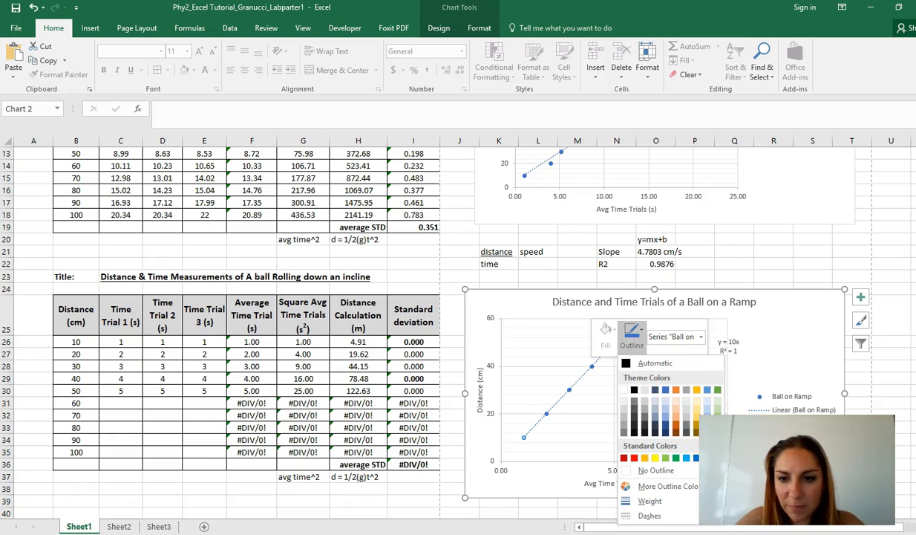
pyautogui.click(624, 457)
pyautogui.click(635, 385)
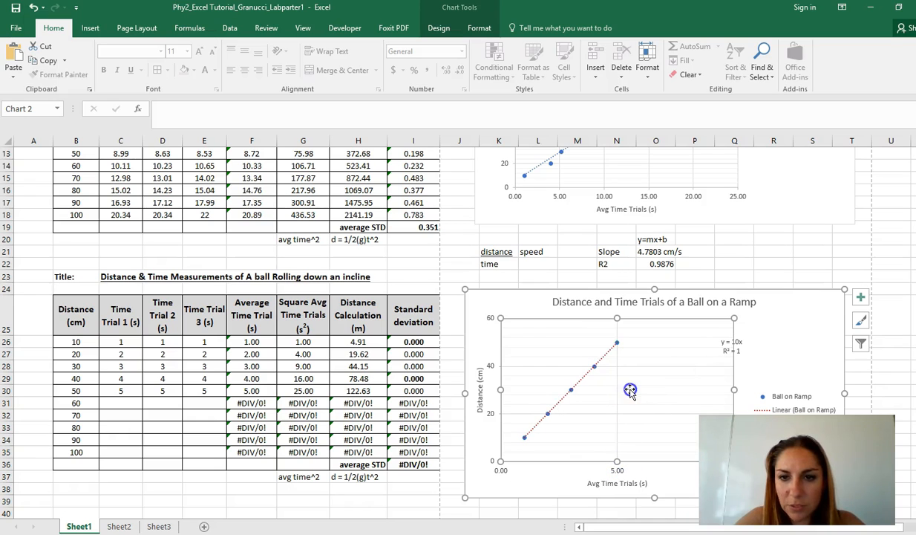
pyautogui.rightClick(618, 344)
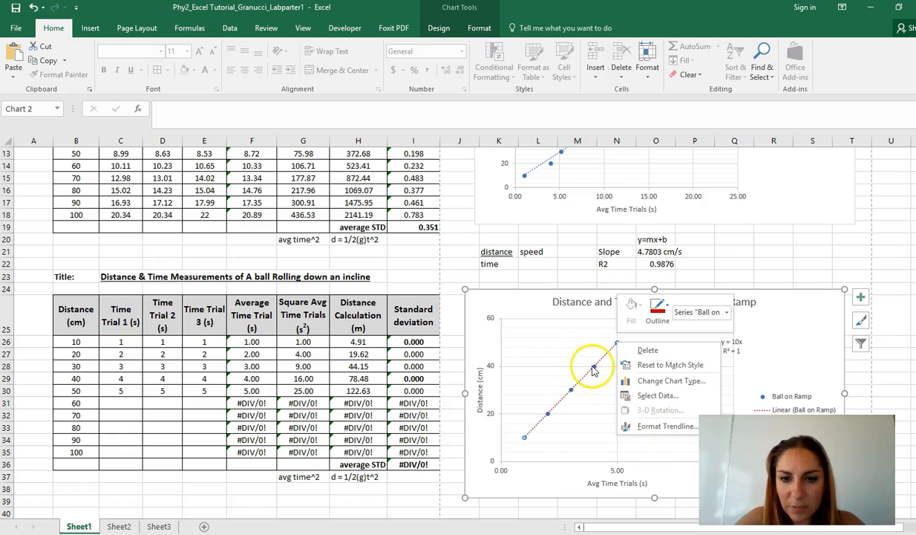
pyautogui.rightClick(597, 367)
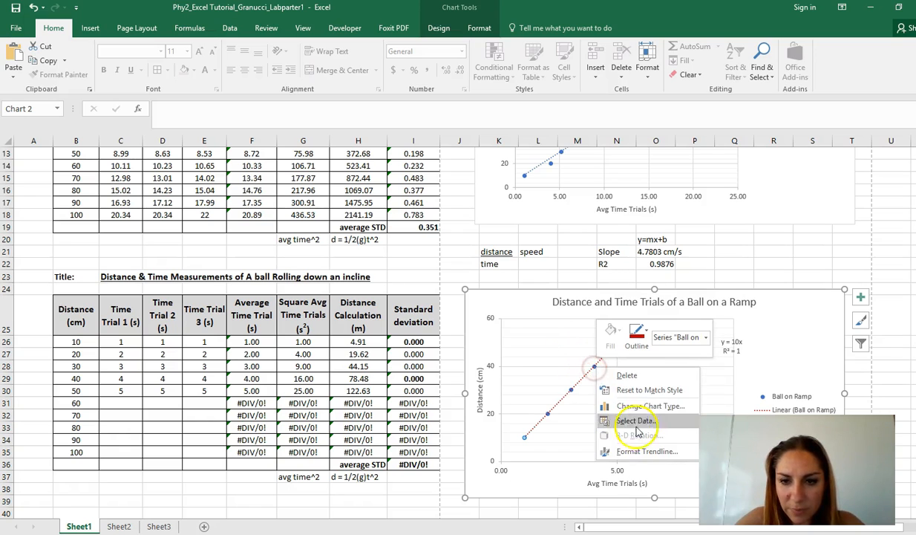
pyautogui.rightClick(571, 390)
pyautogui.rightClick(565, 391)
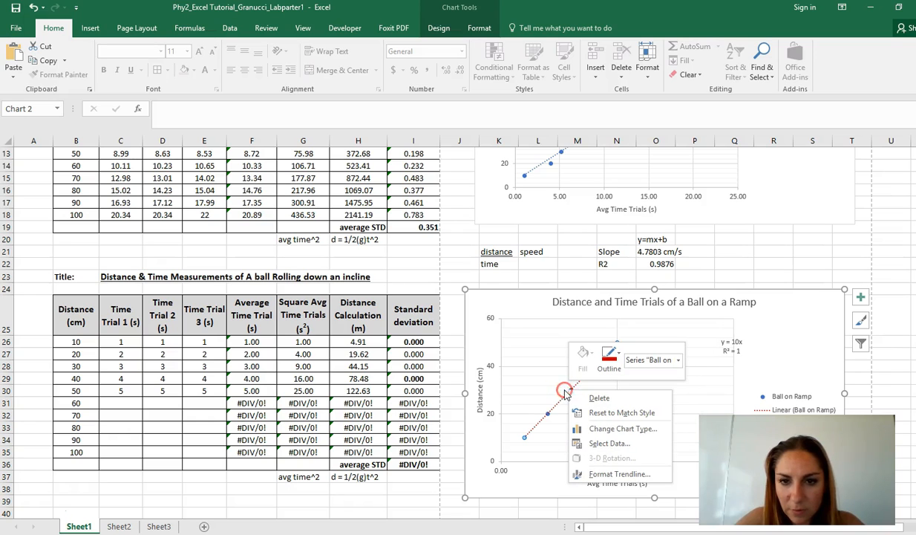
pyautogui.click(621, 329)
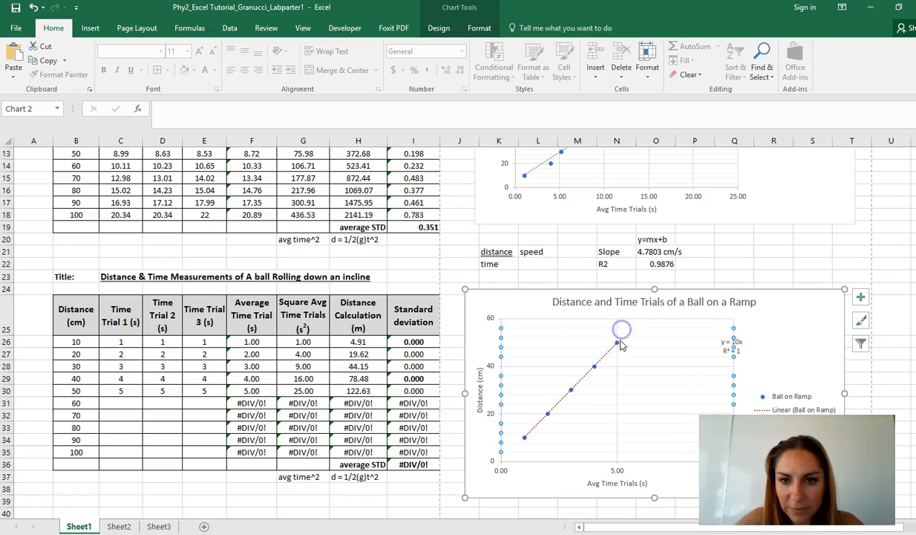
# Format the second chart's Ball on Ramp data series with a dark red marker border.
pyautogui.rightClick(617, 345)
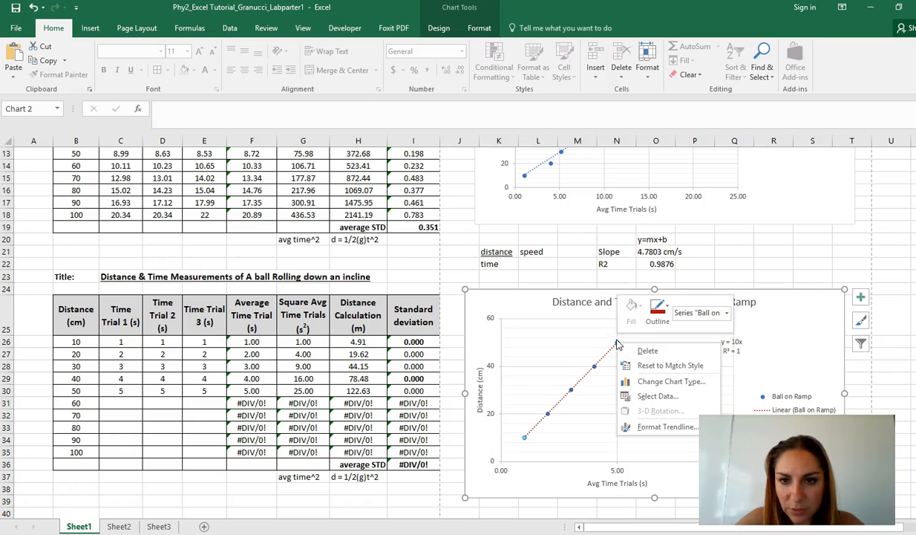
pyautogui.rightClick(616, 343)
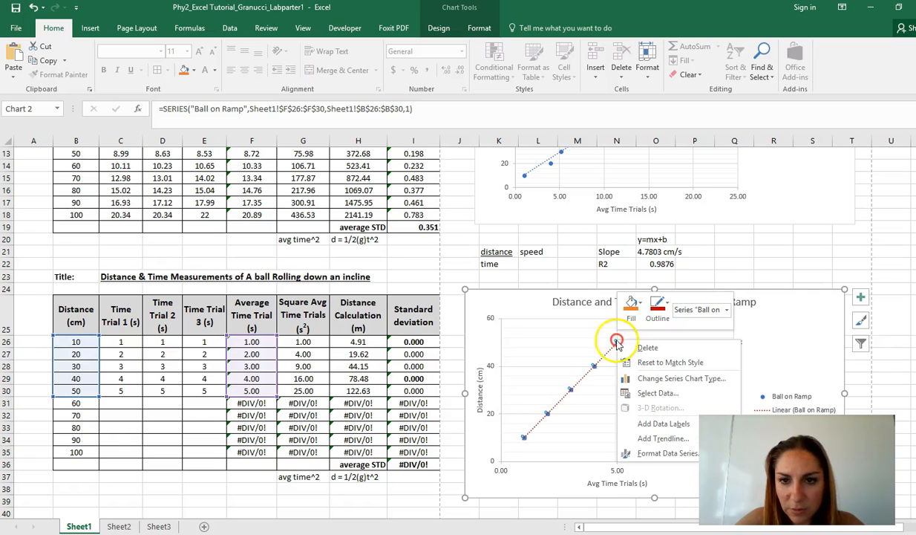
pyautogui.click(668, 453)
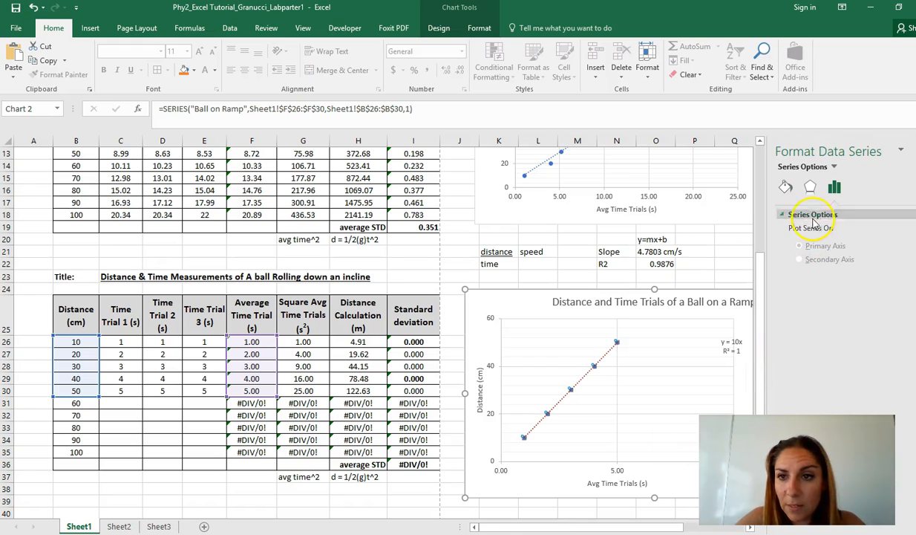
pyautogui.click(786, 187)
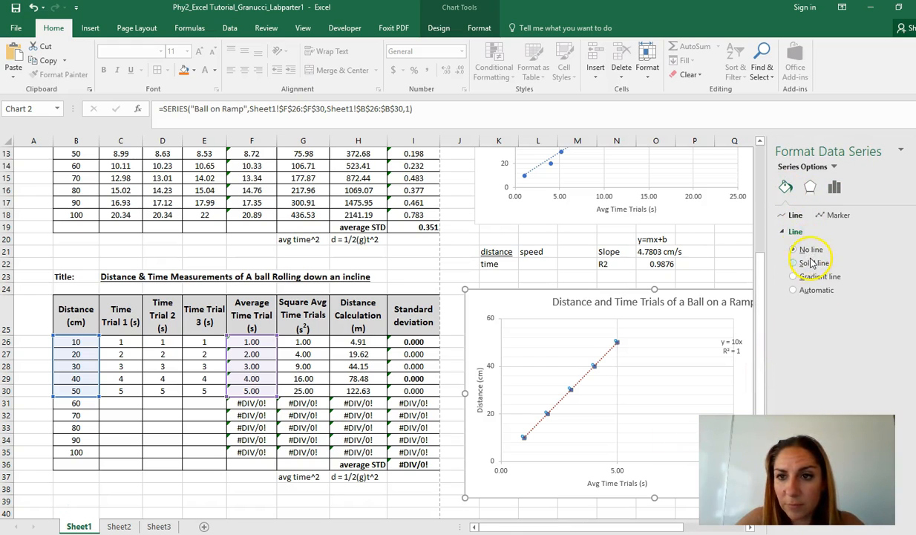
pyautogui.click(838, 215)
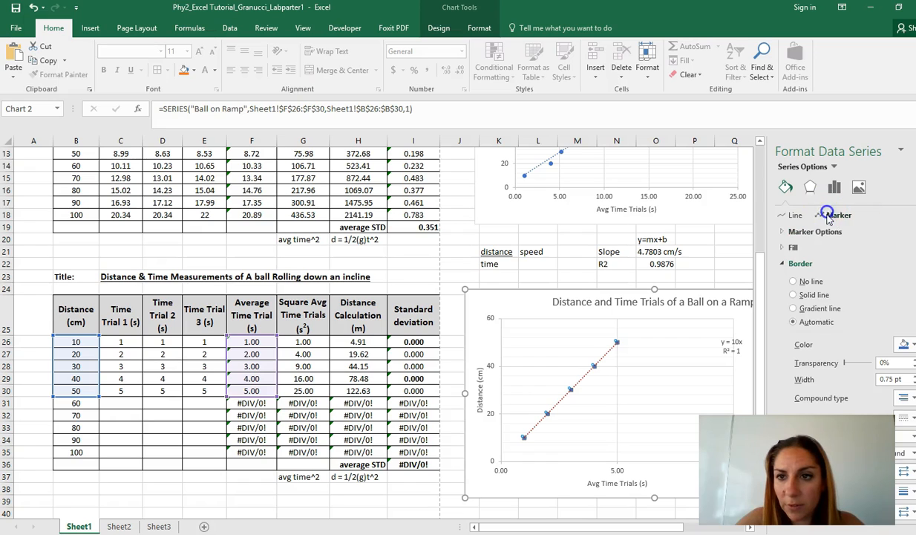
pyautogui.click(906, 344)
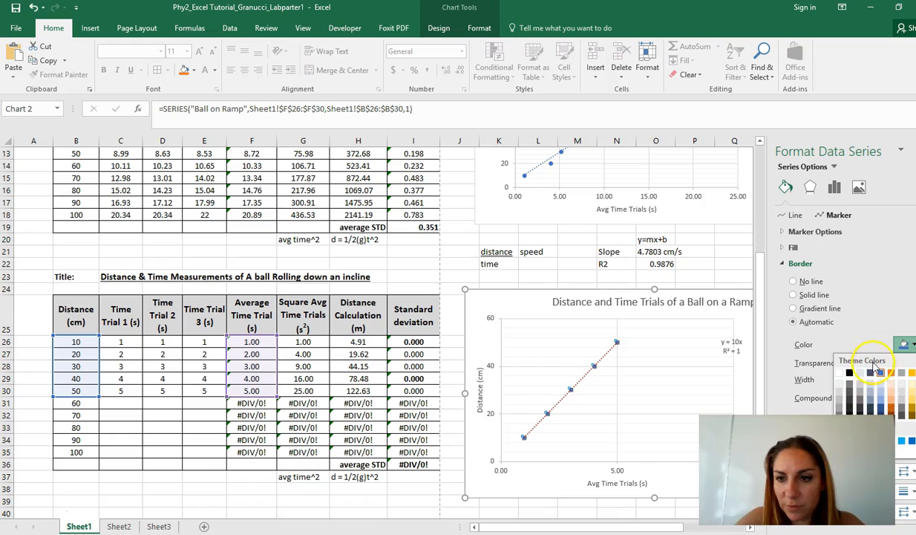
pyautogui.click(850, 372)
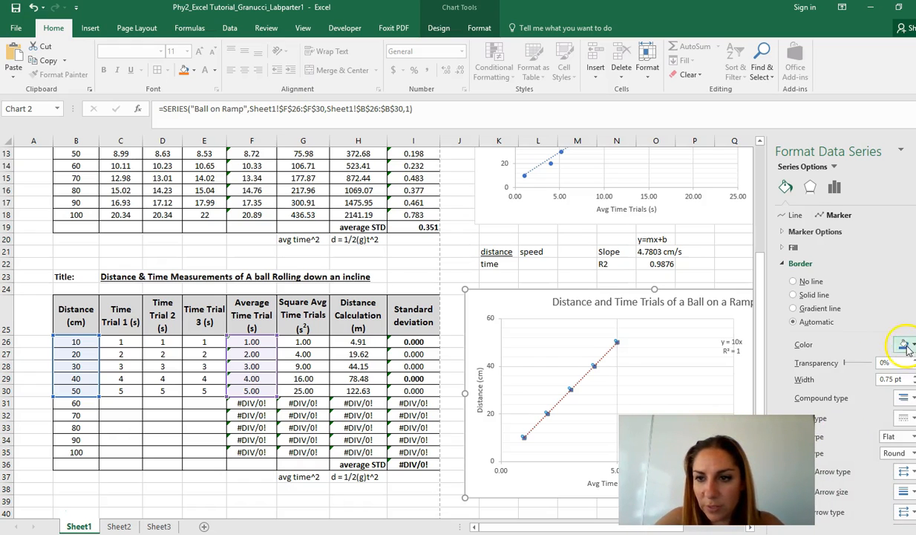
pyautogui.click(906, 344)
pyautogui.click(817, 421)
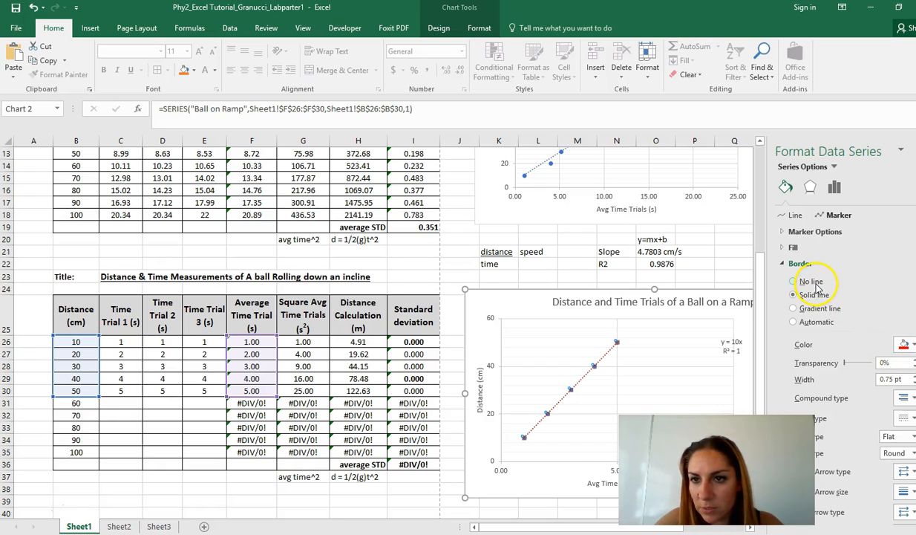
# Give the second chart's plot area a dark red border and close the formatting pane.
pyautogui.click(670, 371)
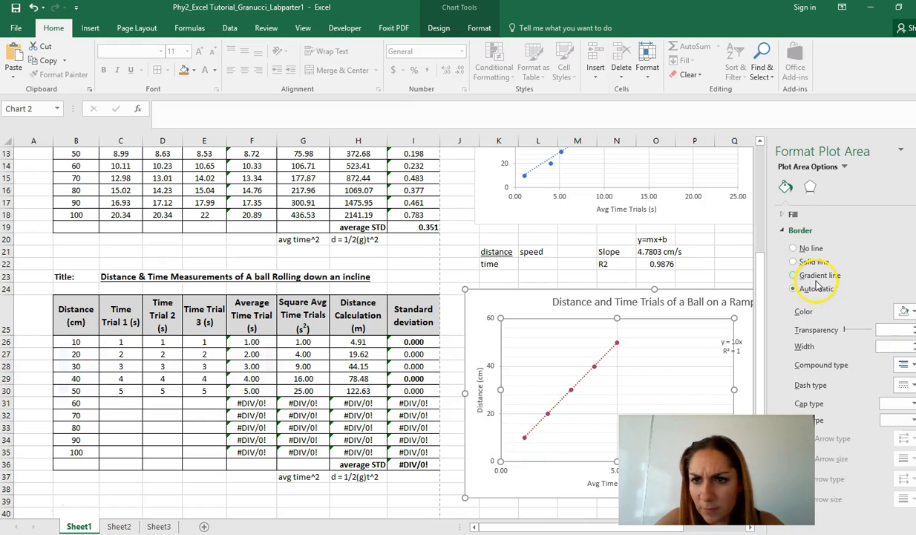
pyautogui.click(903, 316)
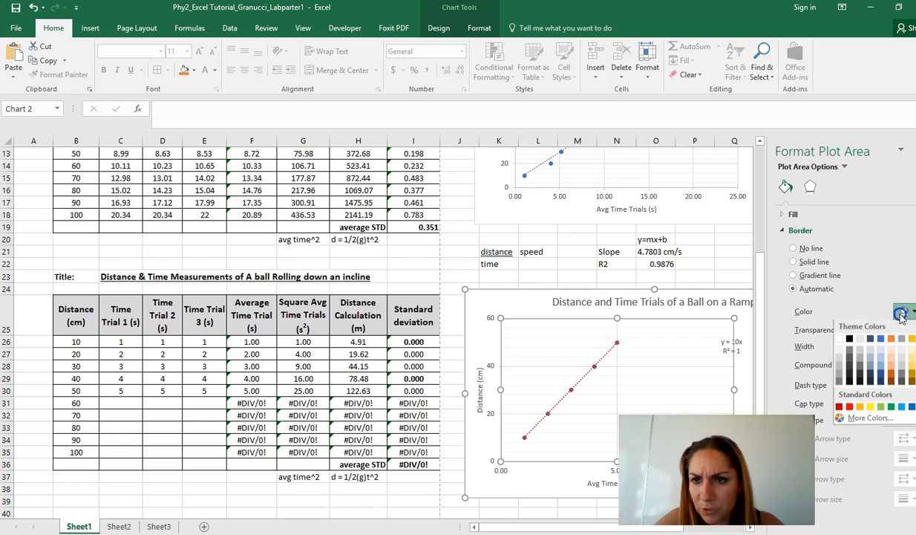
pyautogui.click(821, 401)
pyautogui.click(794, 289)
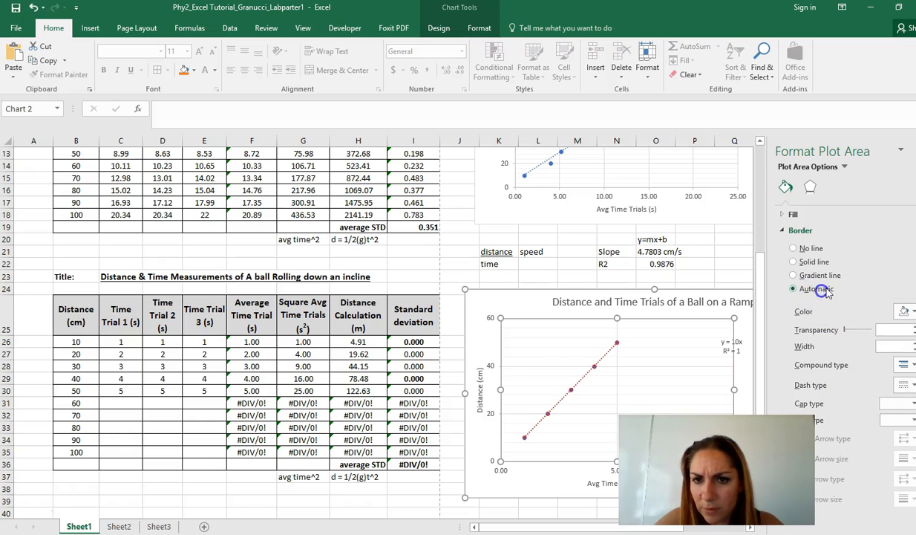
pyautogui.click(903, 311)
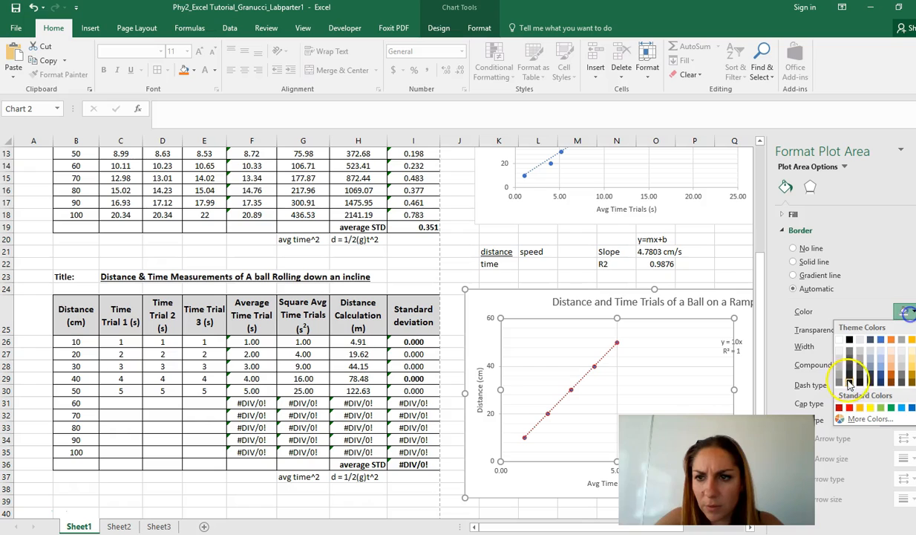
pyautogui.click(821, 402)
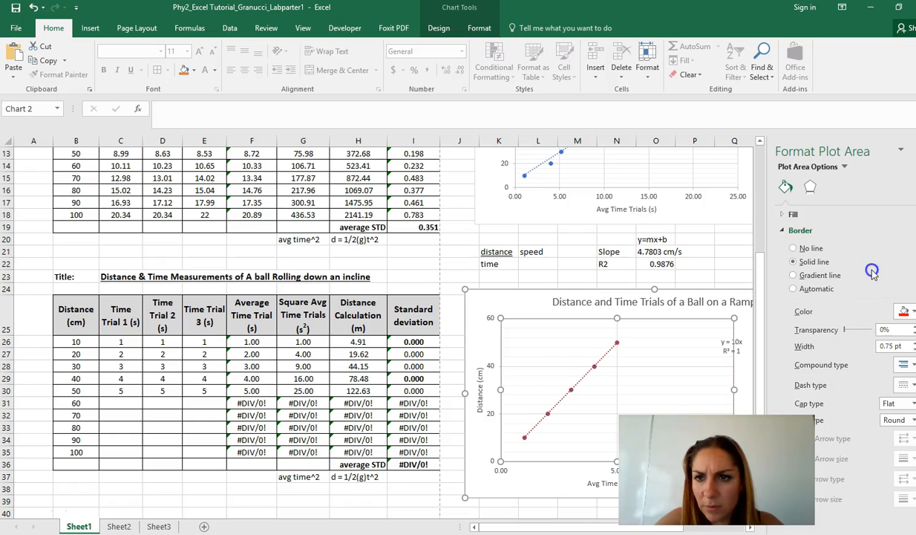
pyautogui.click(578, 264)
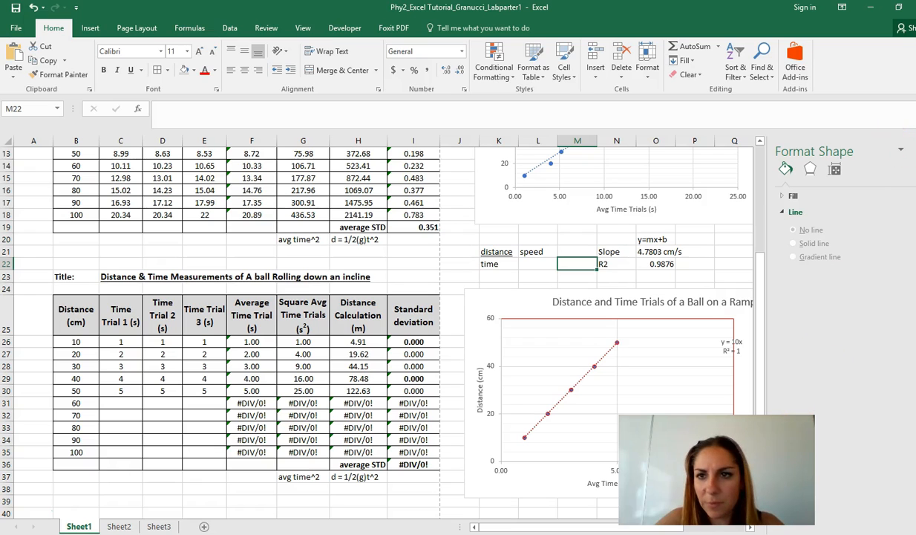
pyautogui.click(910, 152)
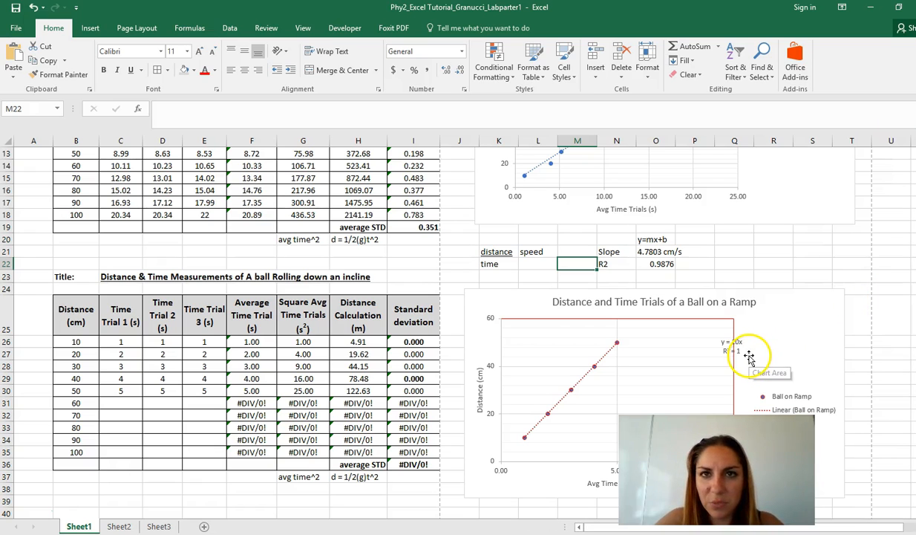
# Paste a copy of the first distance-time chart into the empty area beside it, around columns V to AE.
pyautogui.scroll(2, 790, 336)
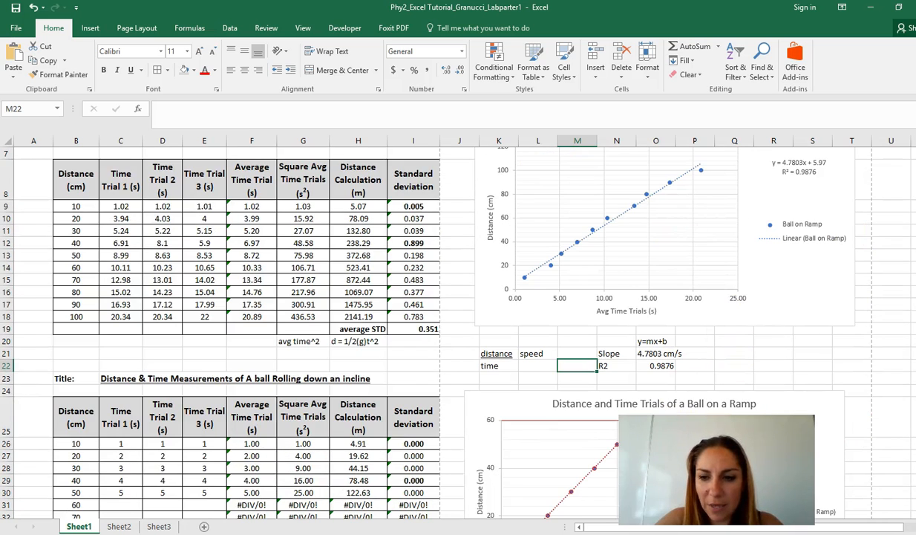
pyautogui.hscroll(5, 399, 369)
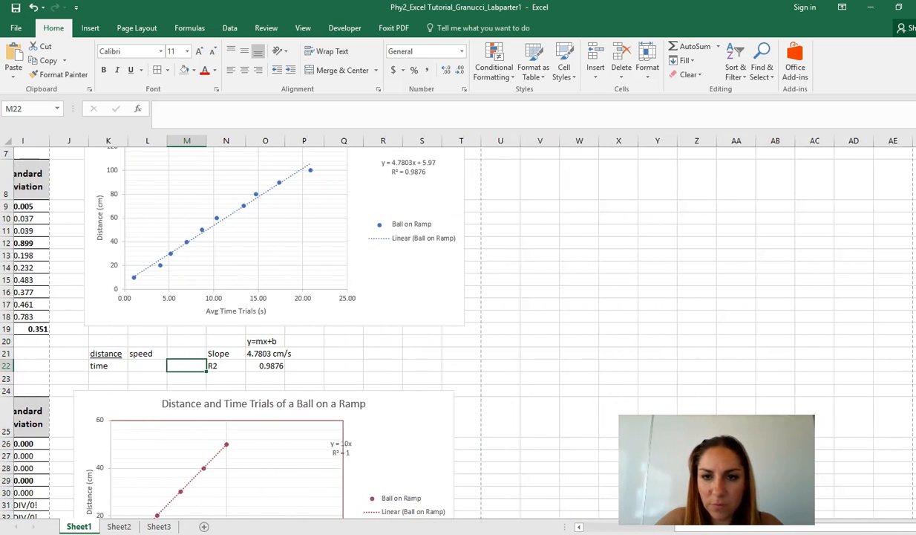
pyautogui.scroll(2, 431, 372)
pyautogui.scroll(-1, 469, 374)
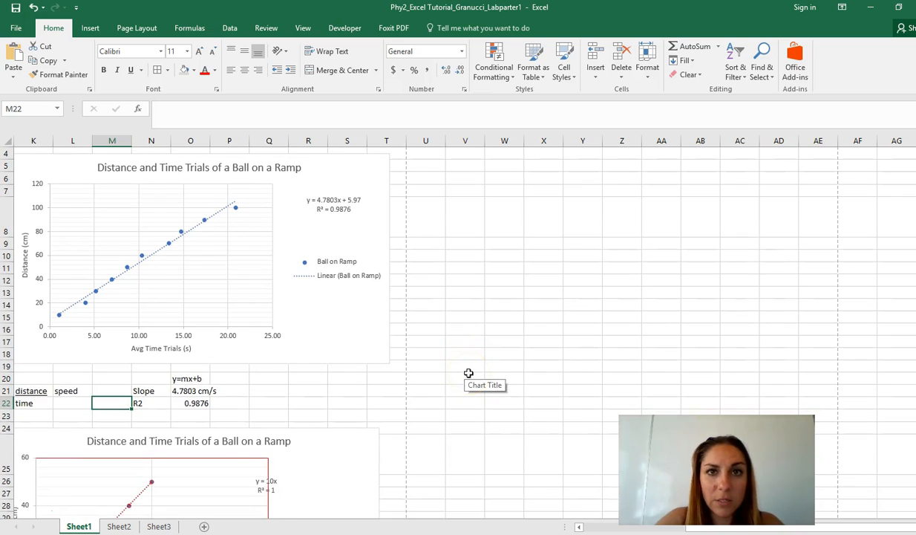
pyautogui.scroll(1, 468, 373)
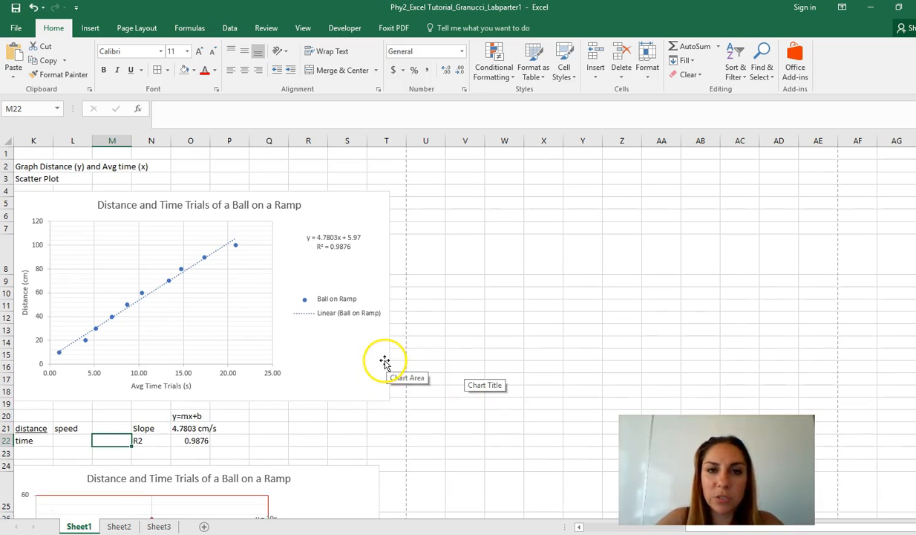
pyautogui.click(378, 360)
pyautogui.click(622, 247)
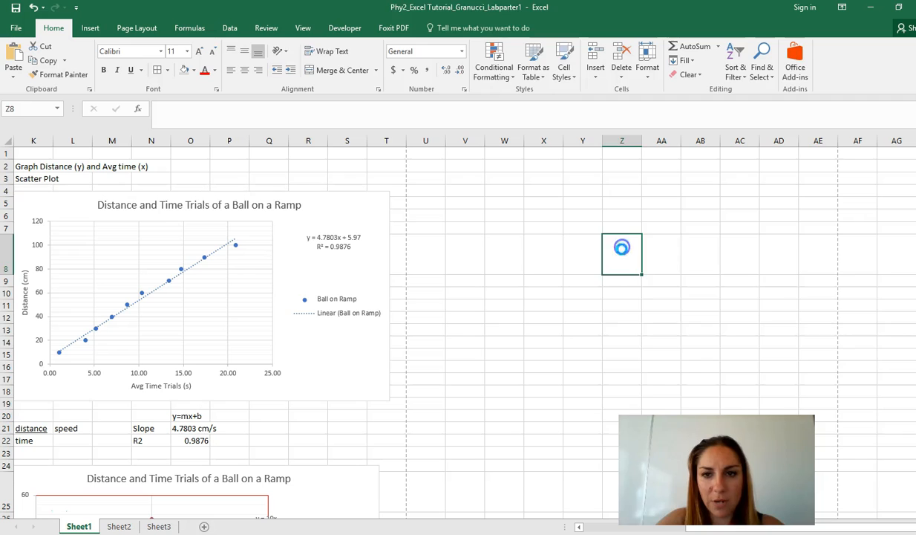
pyautogui.hotkey('ctrl', 'v')
pyautogui.moveTo(824, 262); pyautogui.dragTo(670, 209)
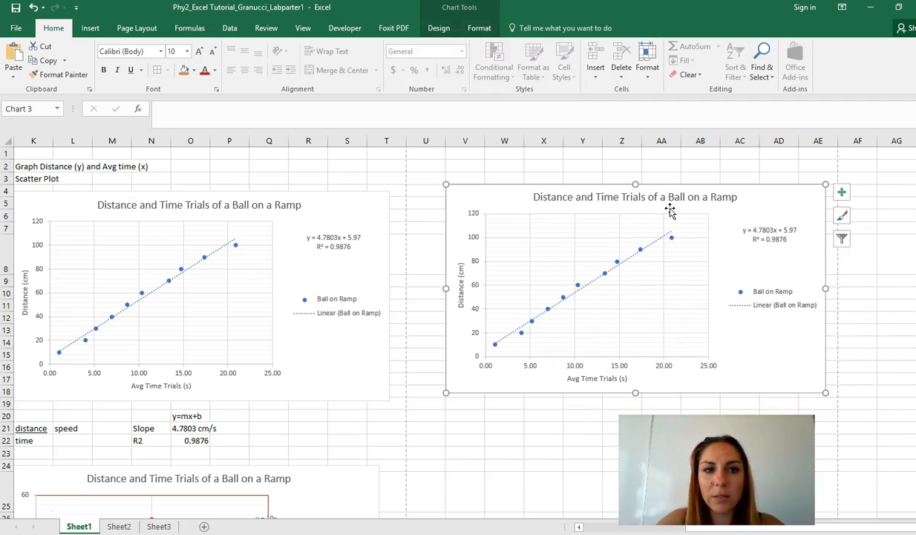
# Add a new data series to the pasted chart, using average times F26:F30 as its X values.
pyautogui.rightClick(748, 346)
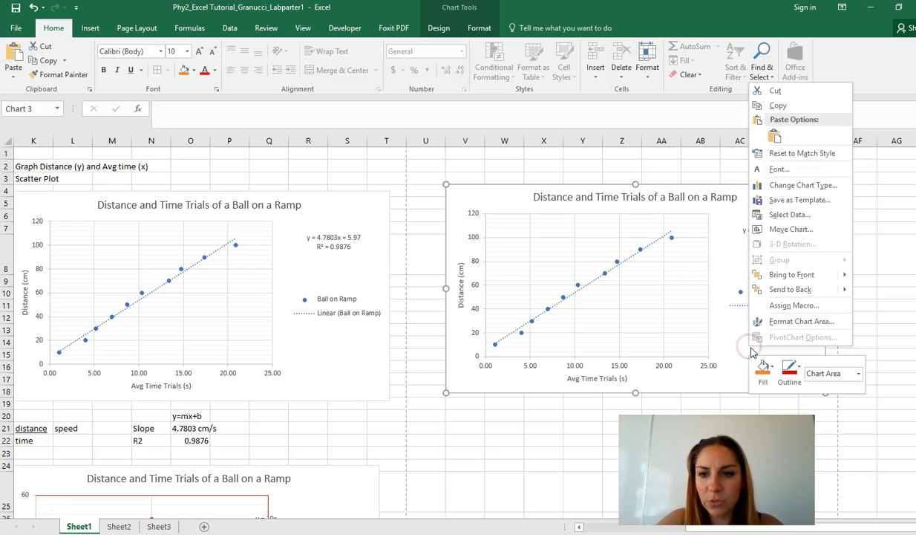
pyautogui.click(795, 215)
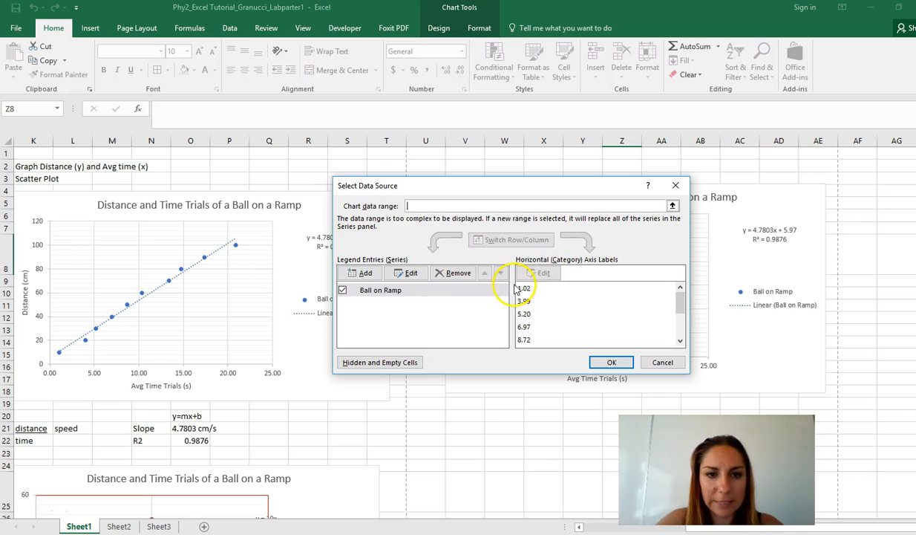
pyautogui.click(362, 272)
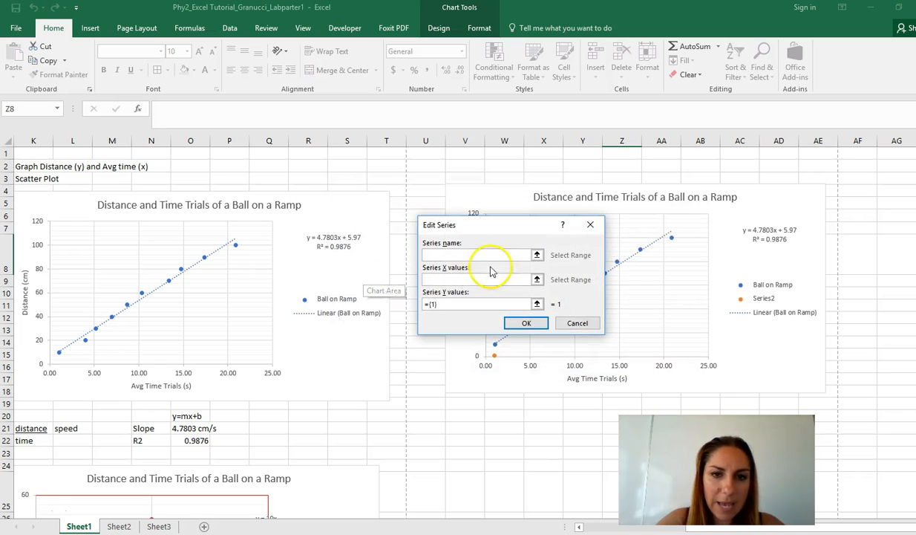
pyautogui.moveTo(863, 527); pyautogui.dragTo(730, 529)
pyautogui.scroll(-3, 402, 399)
pyautogui.scroll(-2, 396, 401)
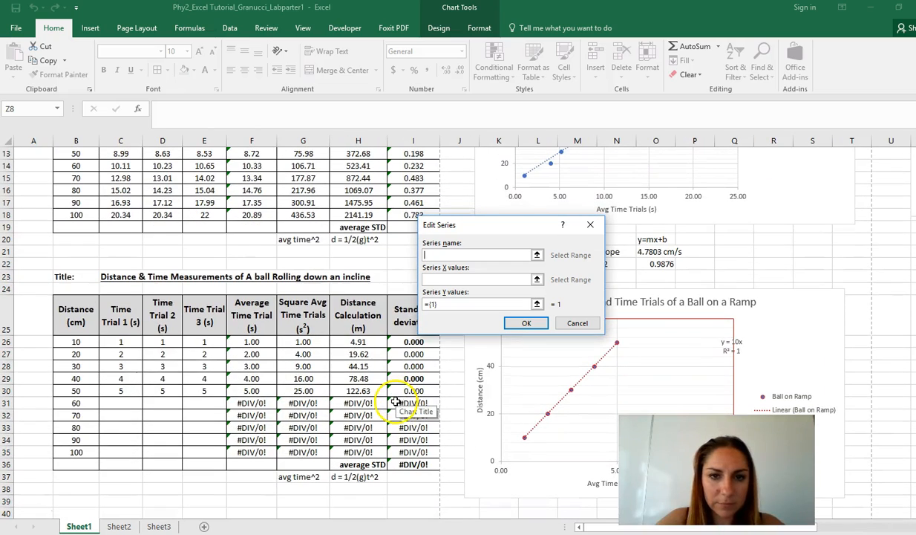
pyautogui.click(537, 279)
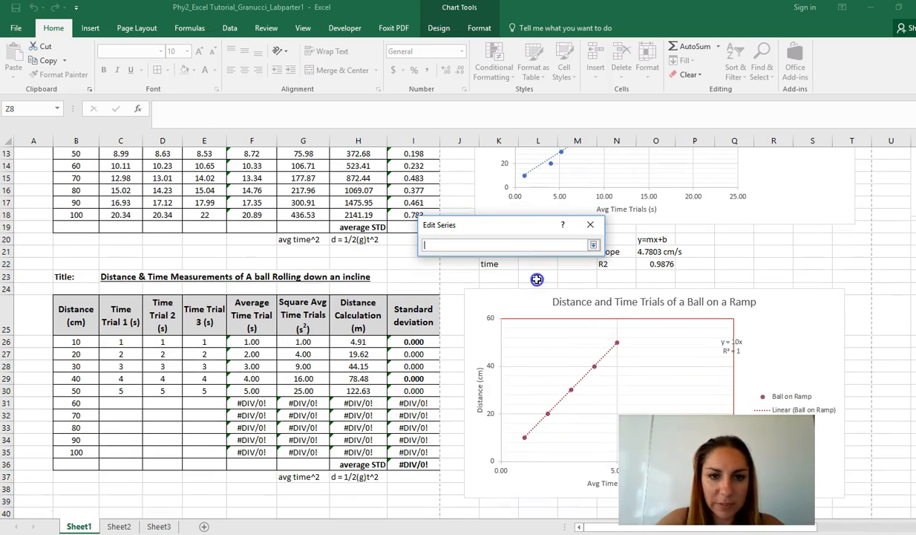
pyautogui.moveTo(251, 341); pyautogui.dragTo(251, 387)
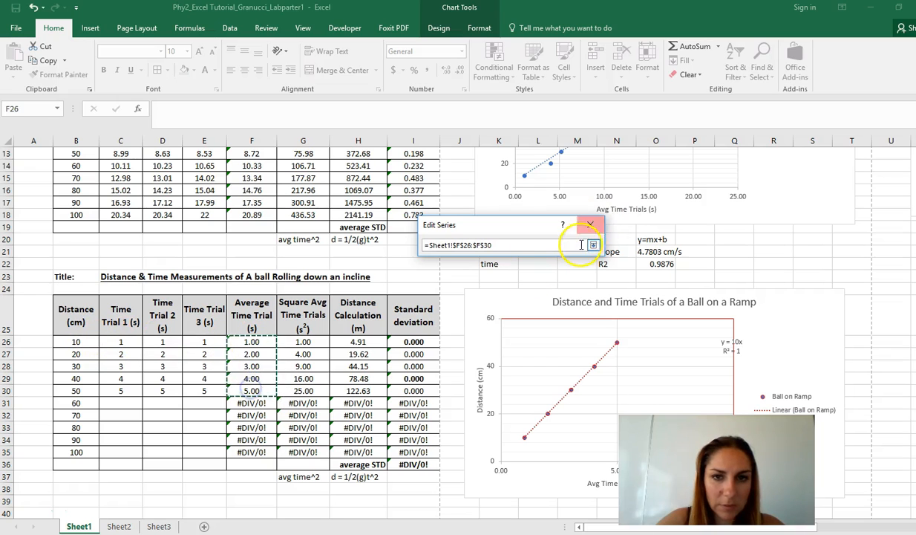
pyautogui.click(593, 245)
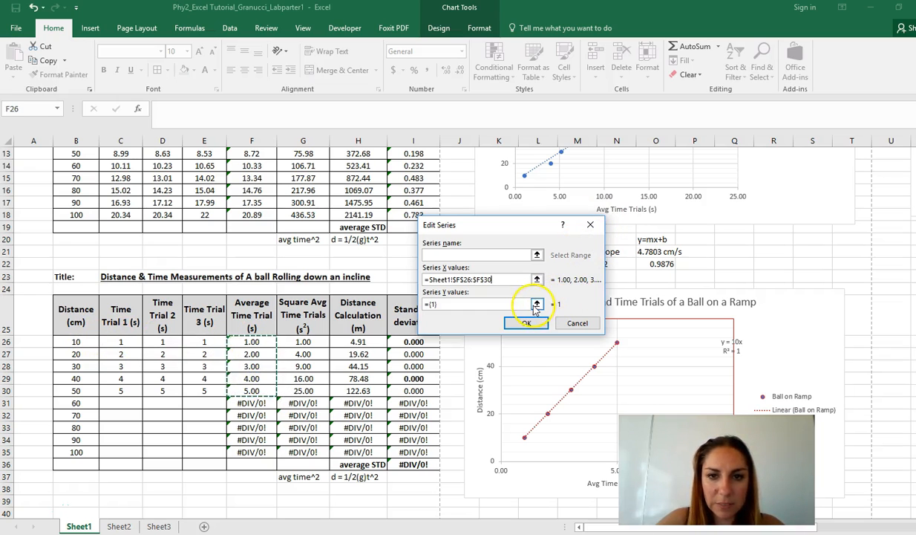
# Set the new series' Y values to distances B26:B30 and name it Cart on Ramp.
pyautogui.click(536, 304)
pyautogui.moveTo(87, 340); pyautogui.dragTo(88, 386)
pyautogui.click(593, 245)
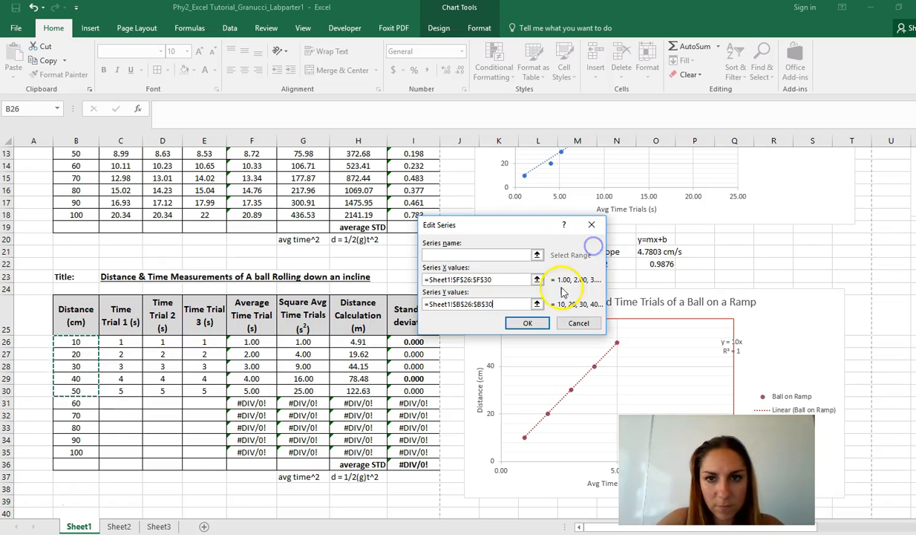
pyautogui.click(511, 253)
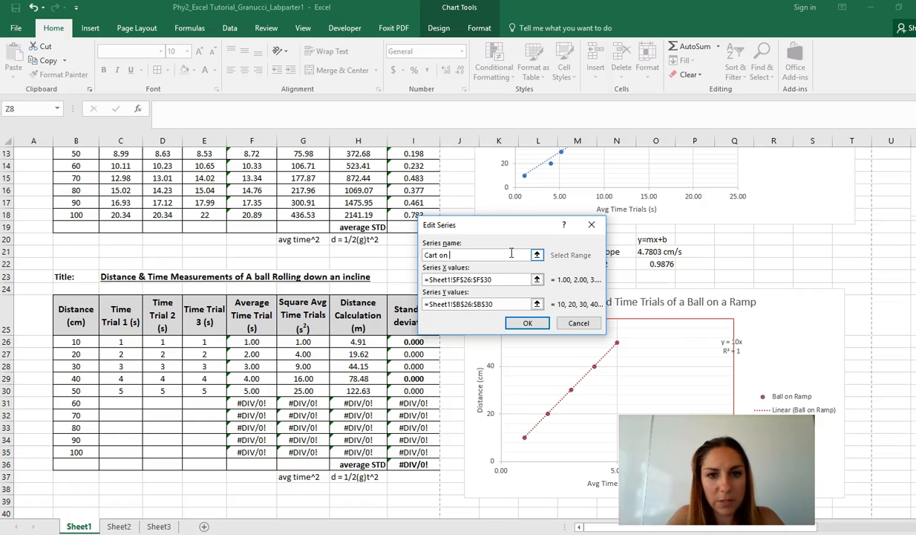
pyautogui.click(528, 323)
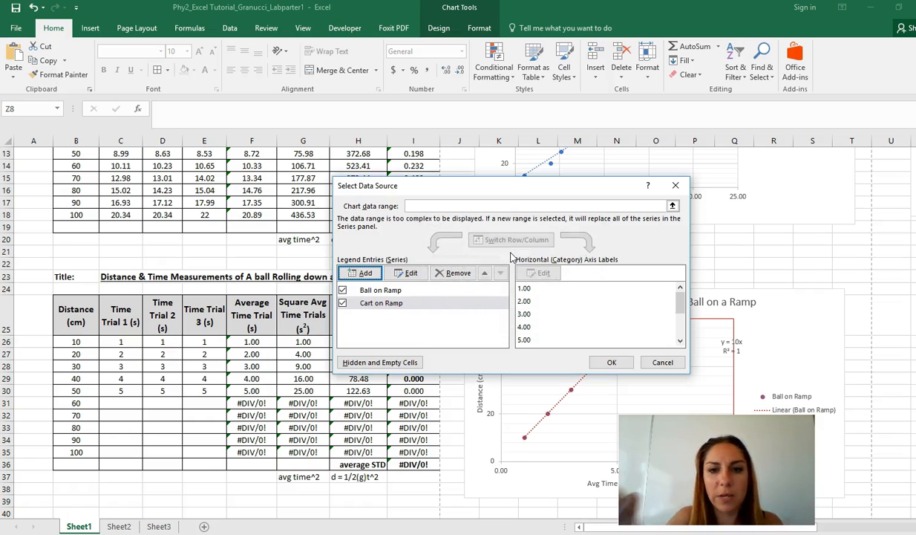
# Confirm the new series and add a linear trendline to Cart on Ramp, displaying its equation and R-squared value on the chart.
pyautogui.click(611, 363)
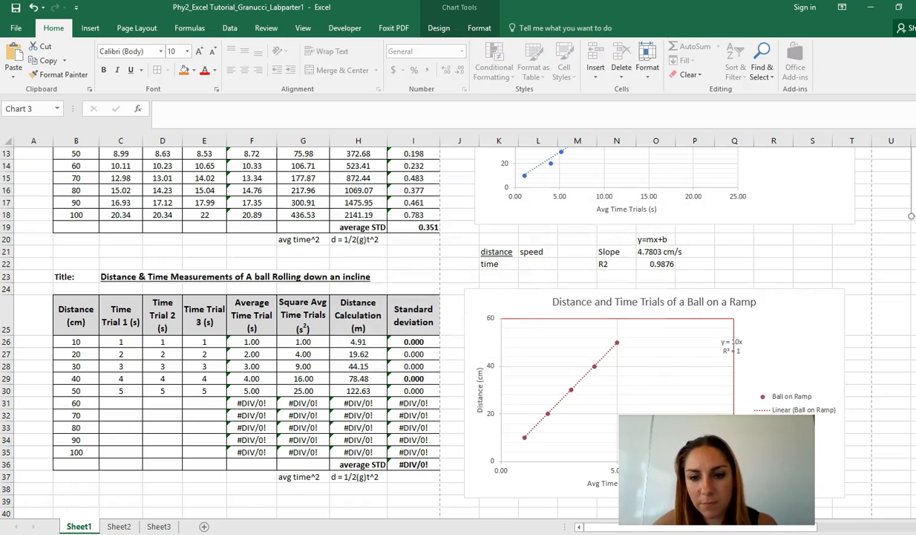
pyautogui.moveTo(733, 530); pyautogui.dragTo(869, 529)
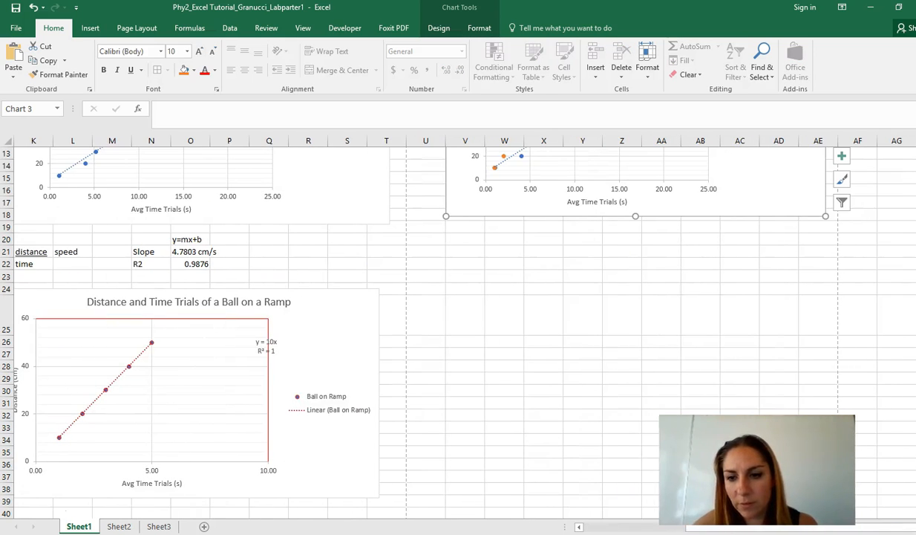
pyautogui.scroll(4, 657, 311)
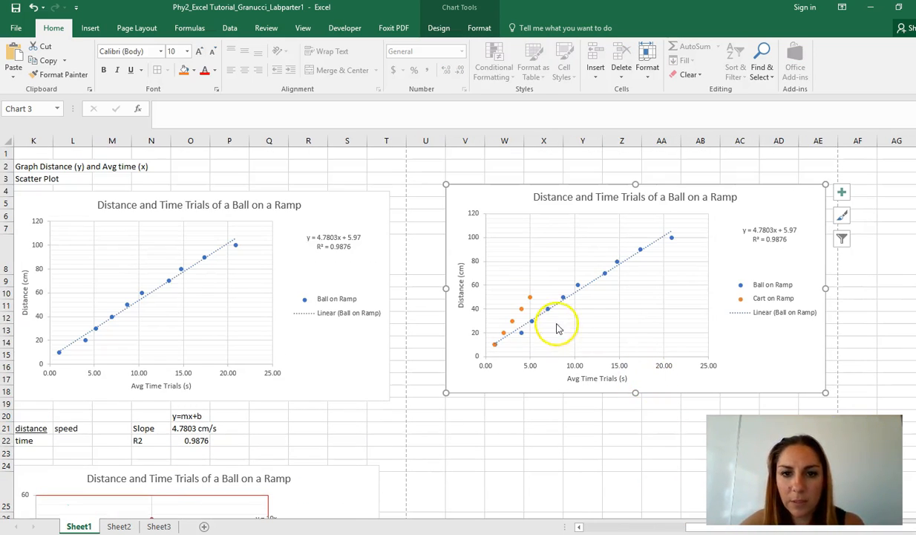
pyautogui.click(530, 298)
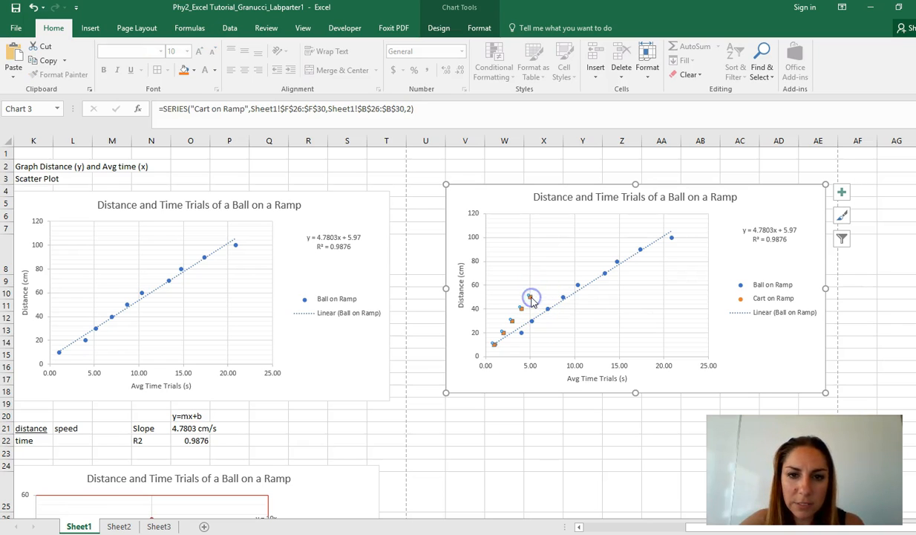
pyautogui.rightClick(531, 298)
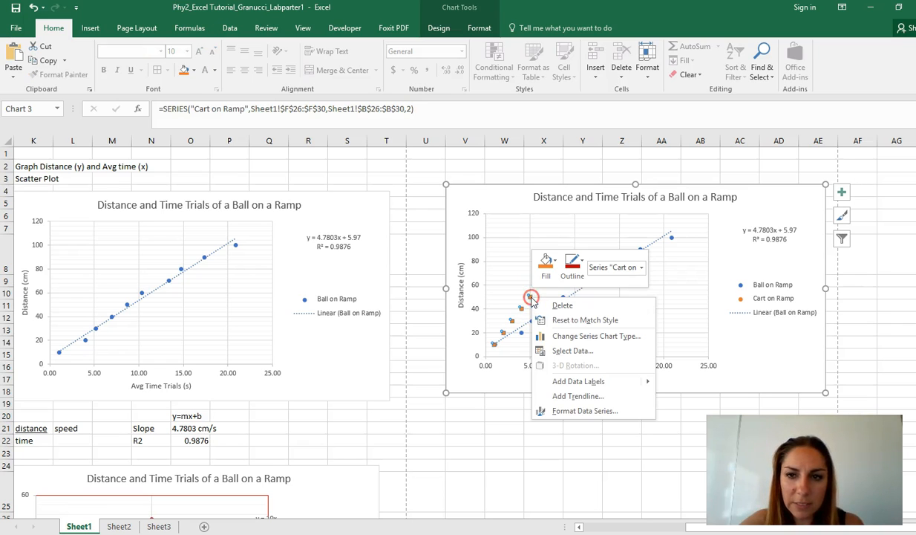
pyautogui.click(574, 398)
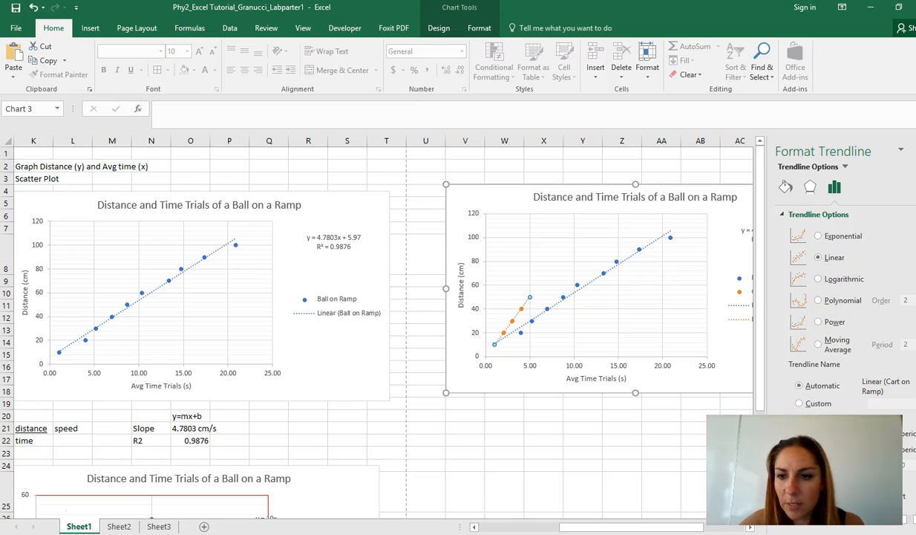
pyautogui.click(793, 481)
pyautogui.click(792, 495)
pyautogui.click(520, 454)
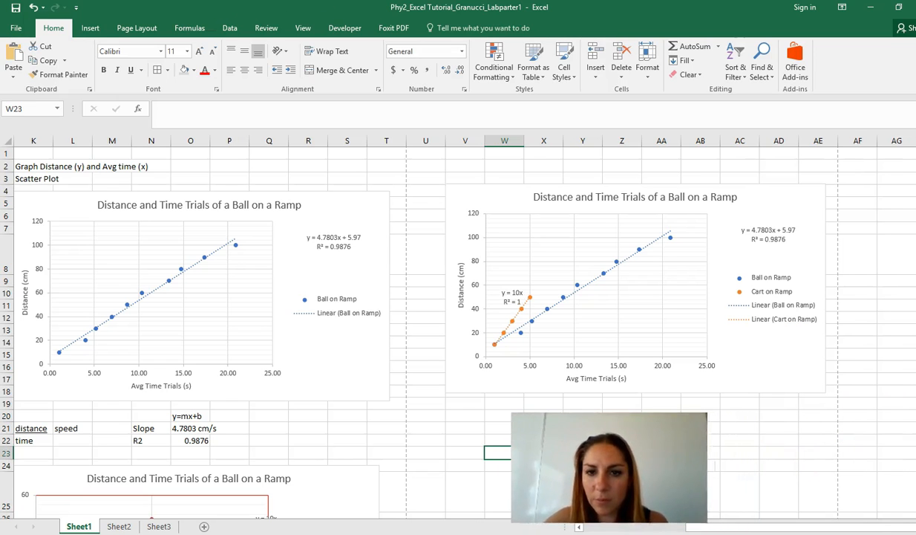
# Stack the ball and cart trendline equation labels above the combined chart's legend, with the ball's equation on top.
pyautogui.click(786, 235)
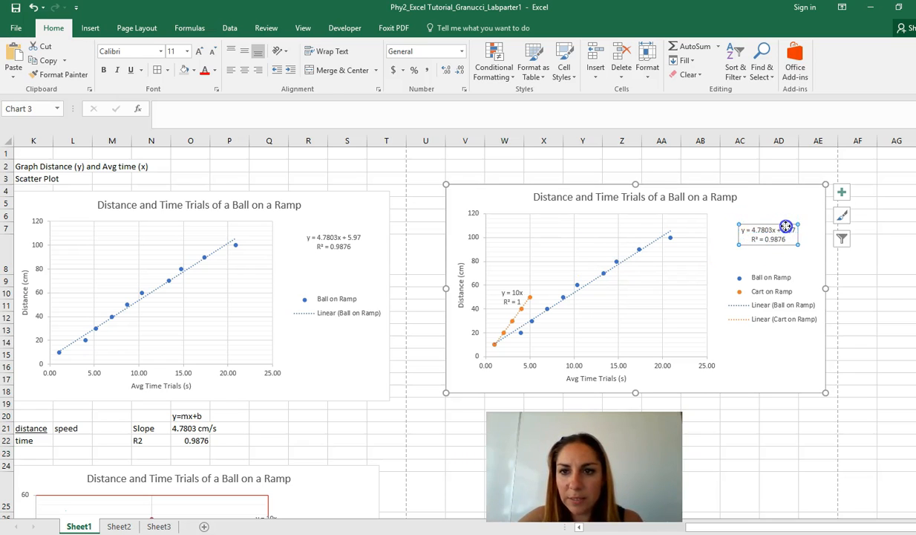
pyautogui.moveTo(785, 227); pyautogui.dragTo(786, 216)
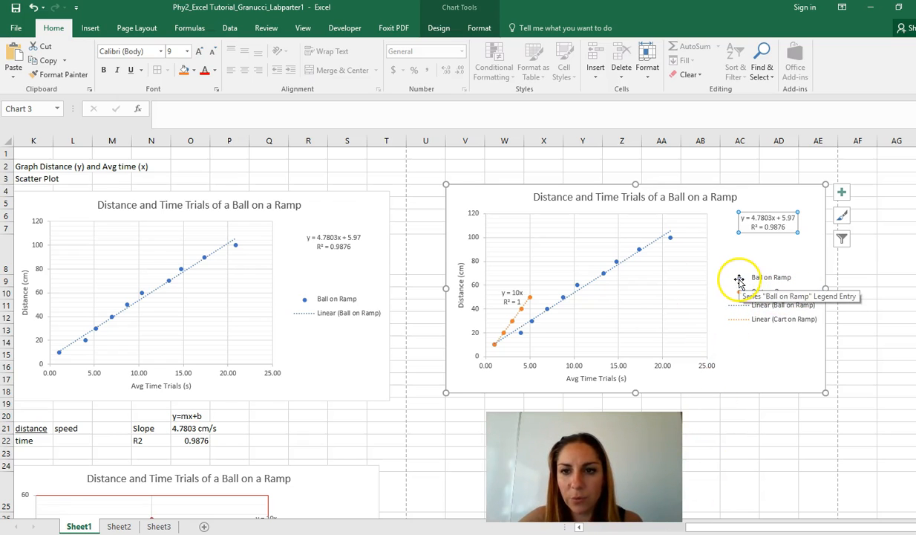
pyautogui.moveTo(518, 297); pyautogui.dragTo(760, 251)
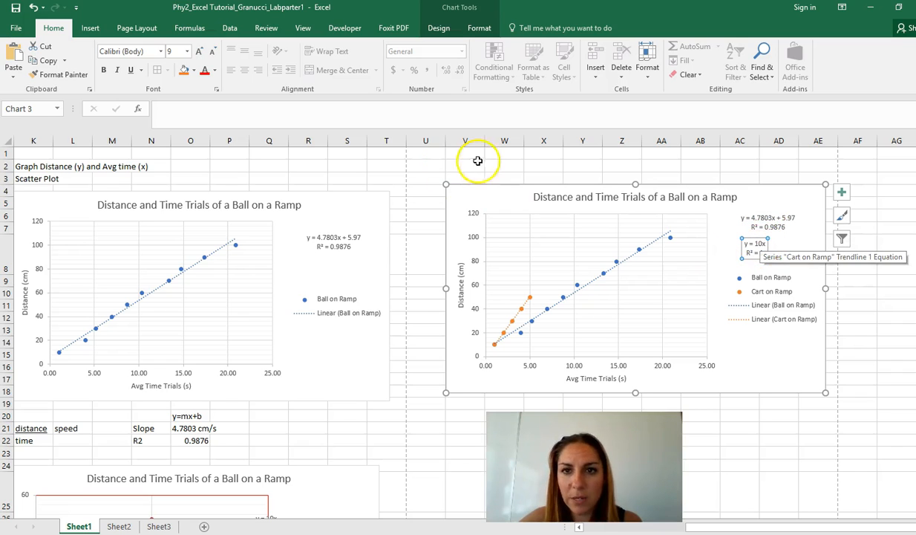
# Change the combined chart's title to "Distance and Time Trials of a Ball & Cart on a Ramp".
pyautogui.click(681, 195)
pyautogui.click(684, 195)
pyautogui.write('& ')
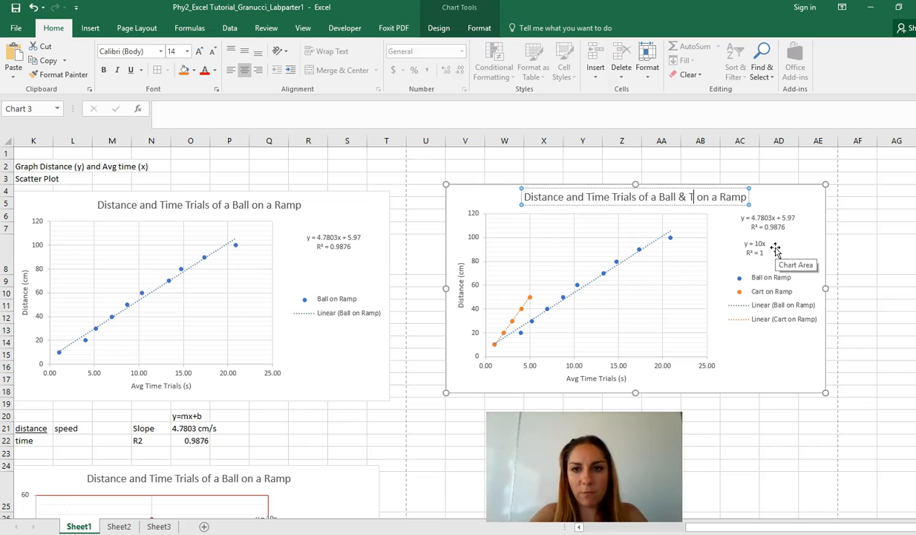
pyautogui.write('cA')
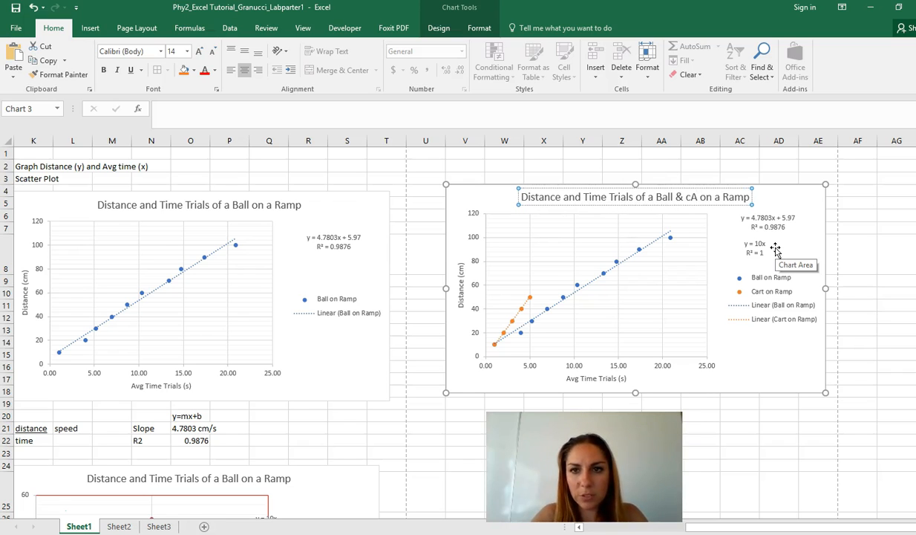
pyautogui.press('BackSpace')
pyautogui.press('BackSpace')
pyautogui.write('Cart')
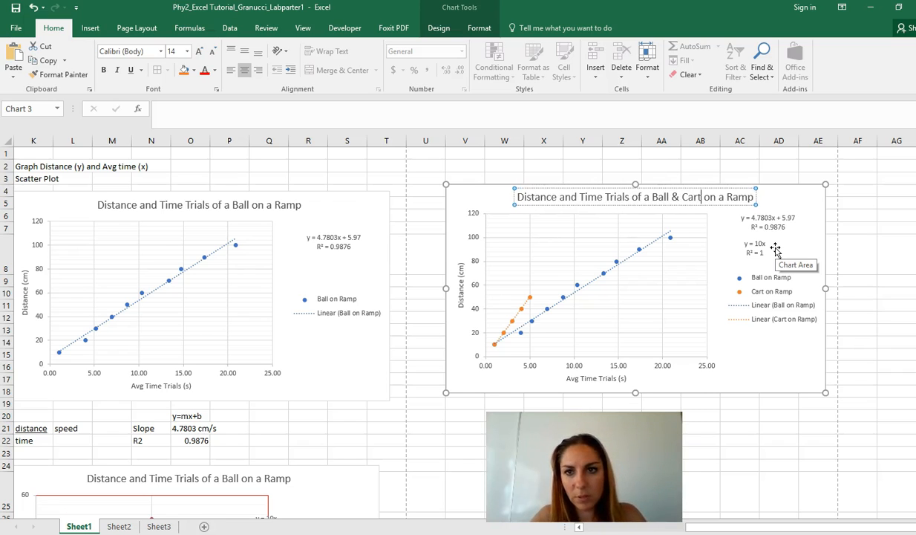
pyautogui.click(787, 358)
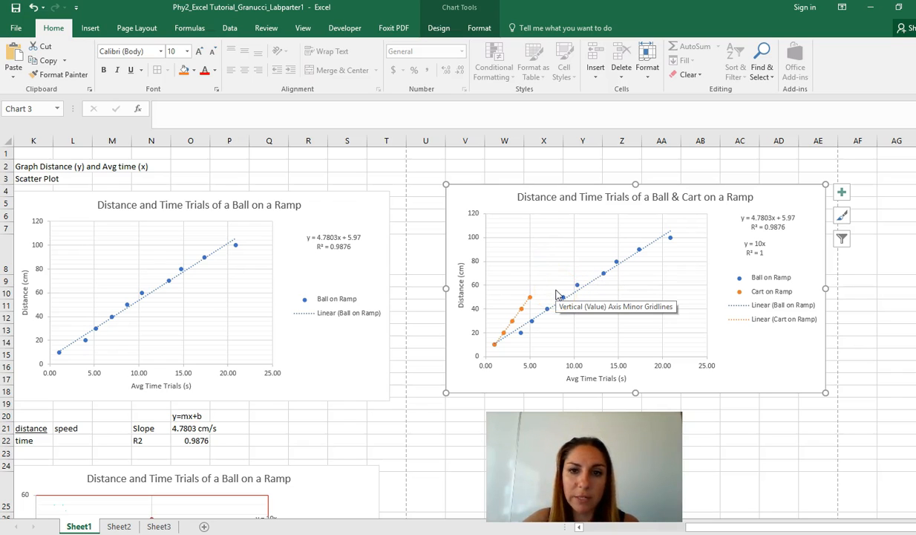
# Compare the ball and cart trendlines, their slopes and R-squared values in the combined chart.
pyautogui.click(528, 317)
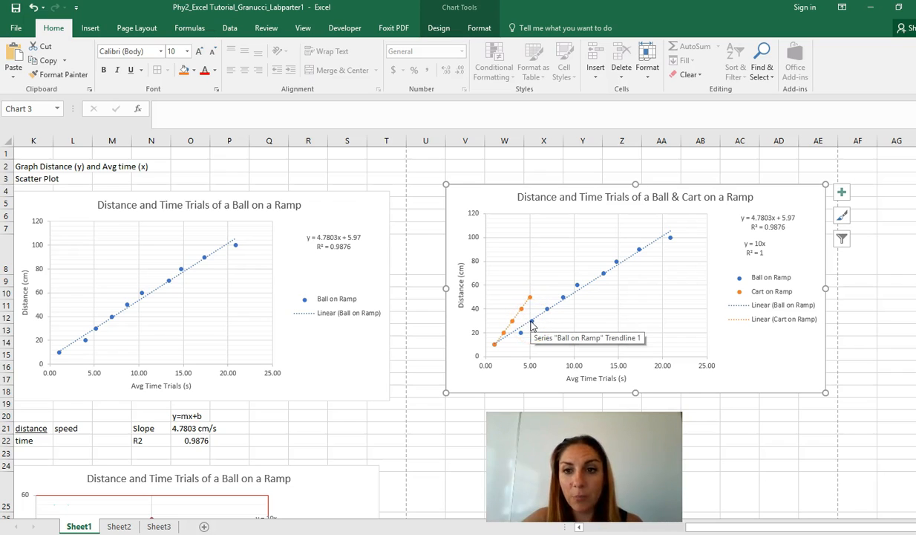
pyautogui.click(771, 229)
pyautogui.click(765, 250)
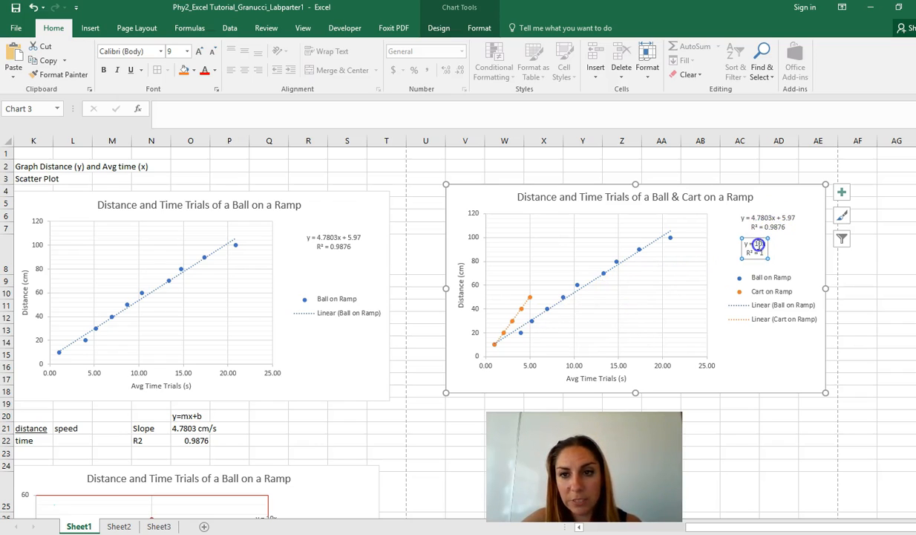
pyautogui.click(761, 218)
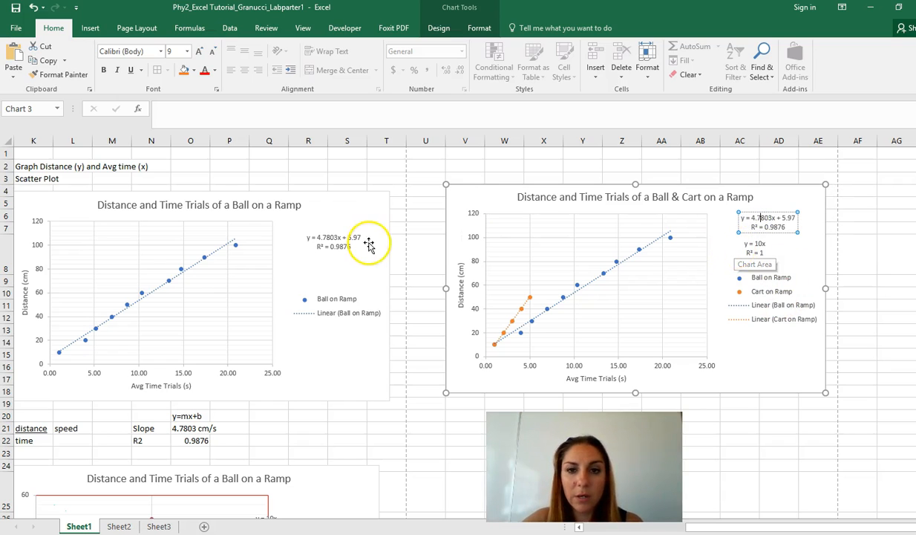
pyautogui.click(566, 298)
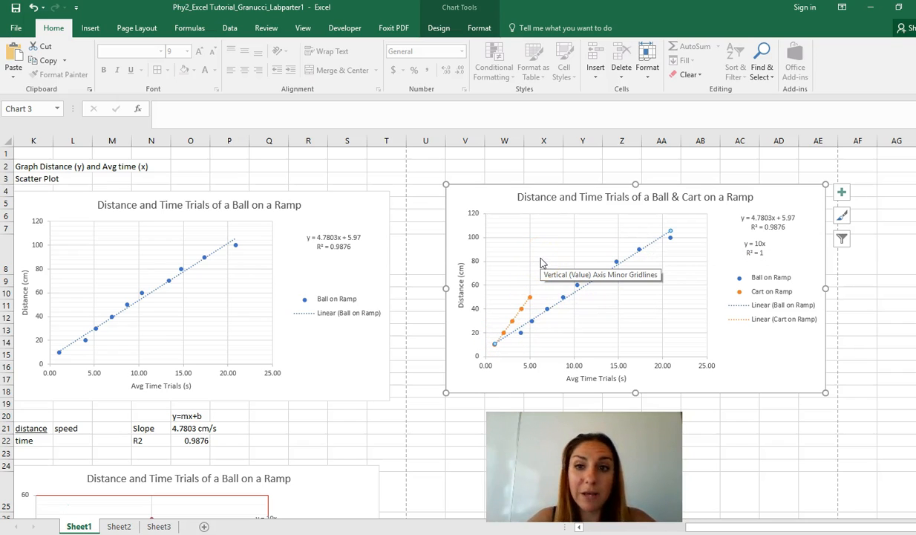
pyautogui.click(781, 223)
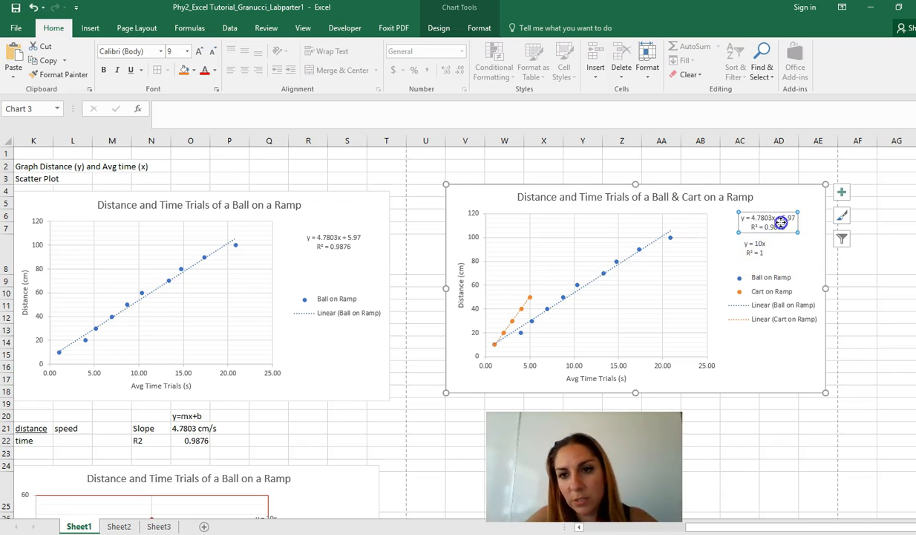
pyautogui.click(757, 245)
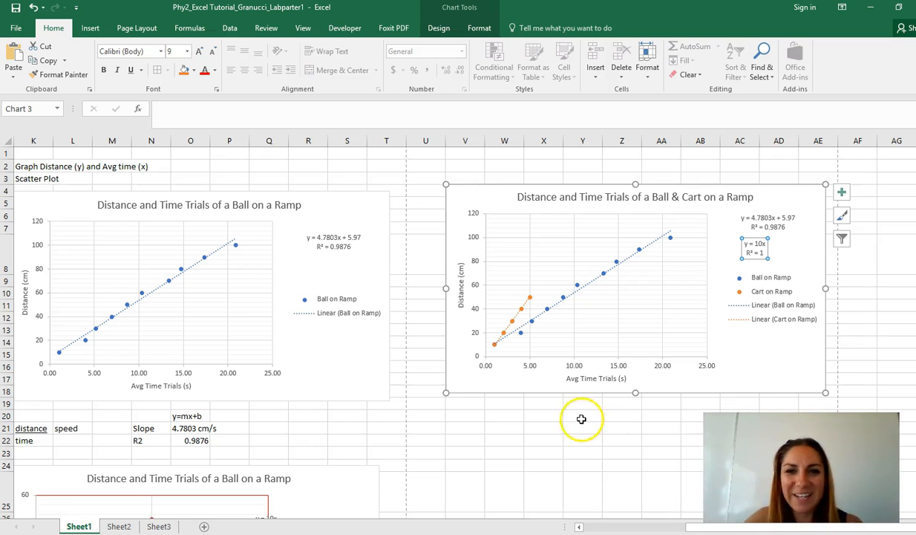
pyautogui.click(543, 491)
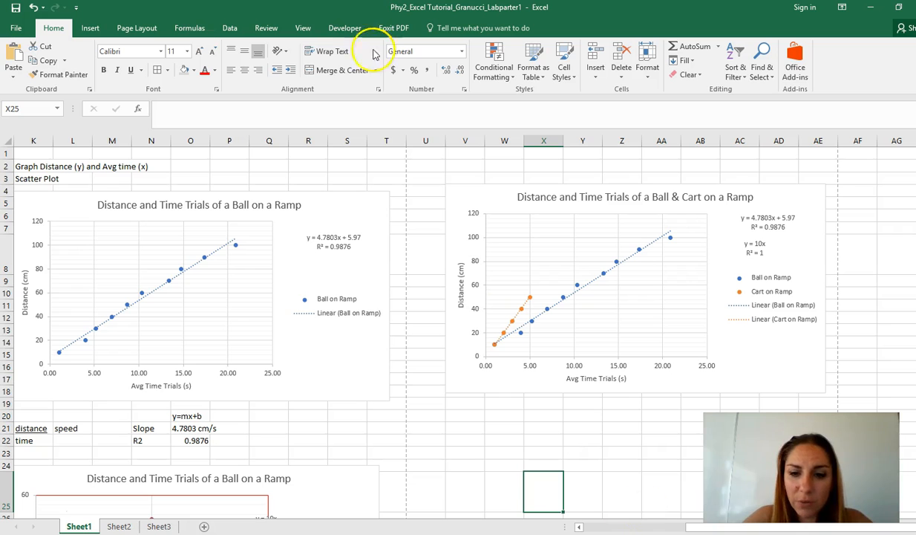
# Review the worksheet's tables and charts, and check the print preview of the combined chart alone.
pyautogui.click(598, 529)
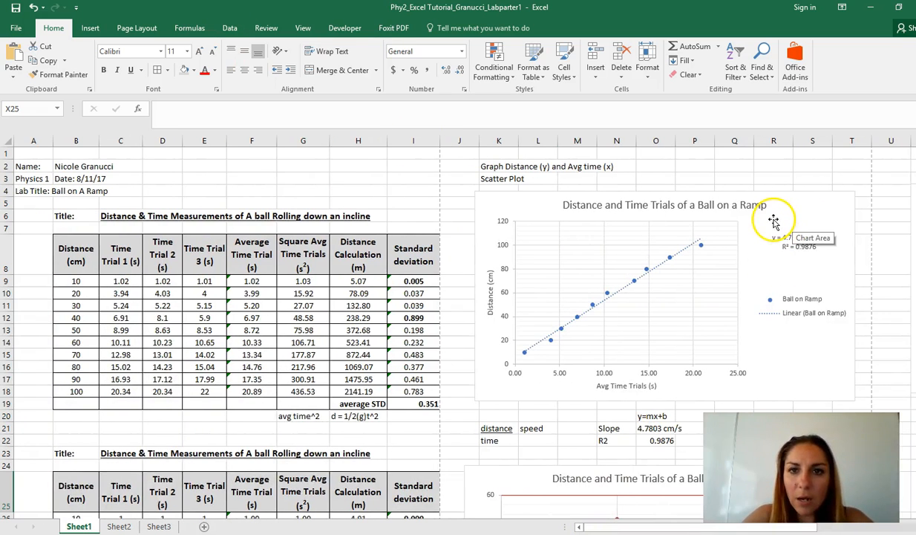
pyautogui.scroll(-10, 776, 253)
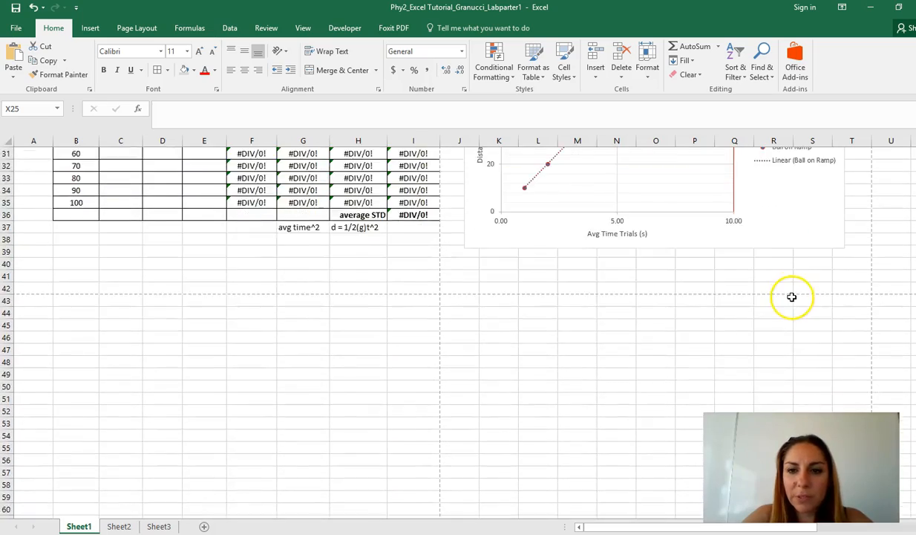
pyautogui.scroll(10, 791, 297)
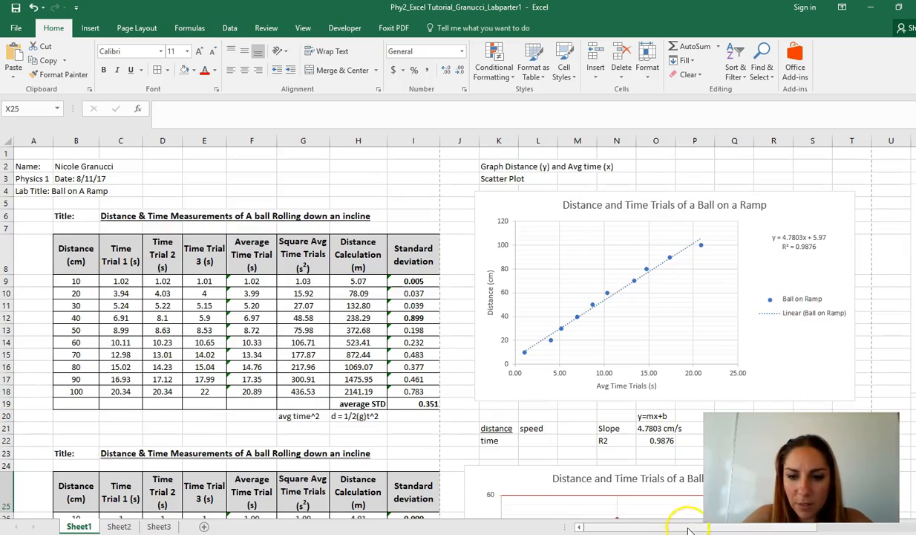
pyautogui.click(690, 528)
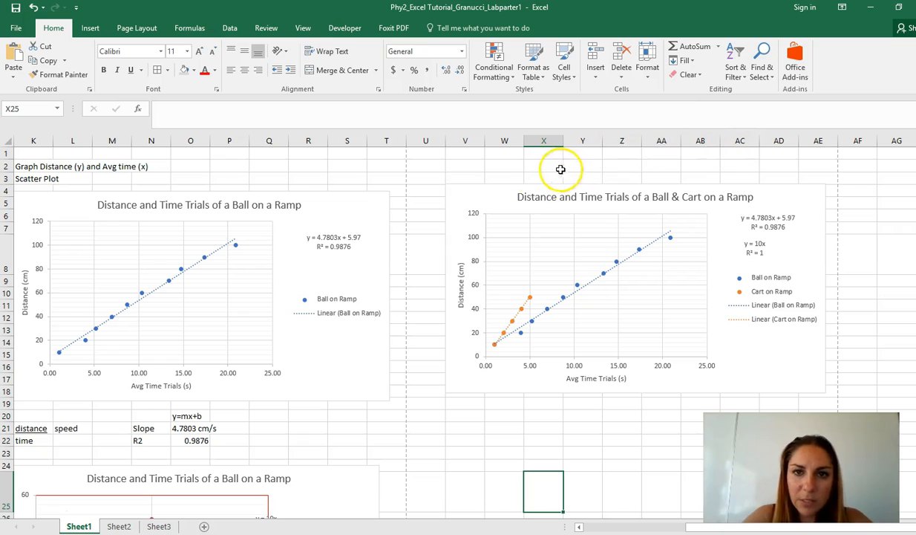
pyautogui.click(487, 194)
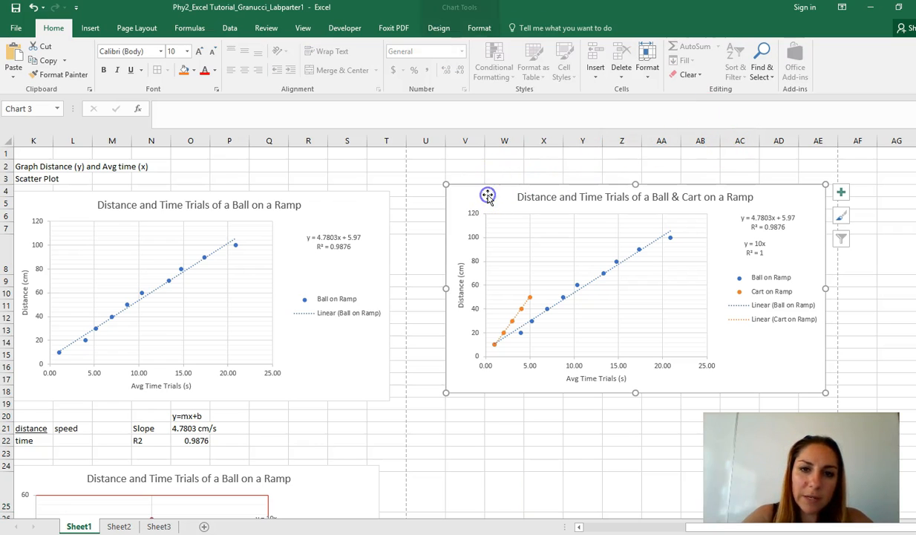
pyautogui.click(20, 28)
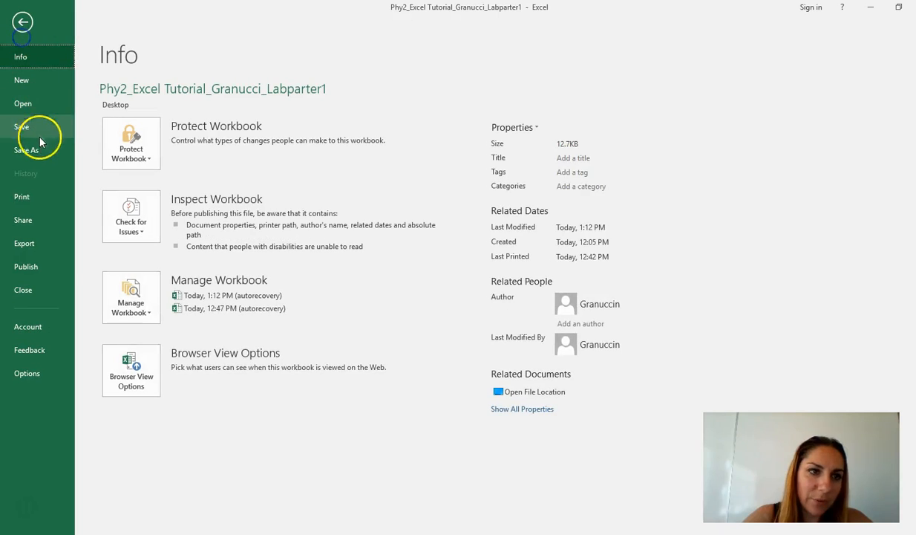
pyautogui.click(41, 191)
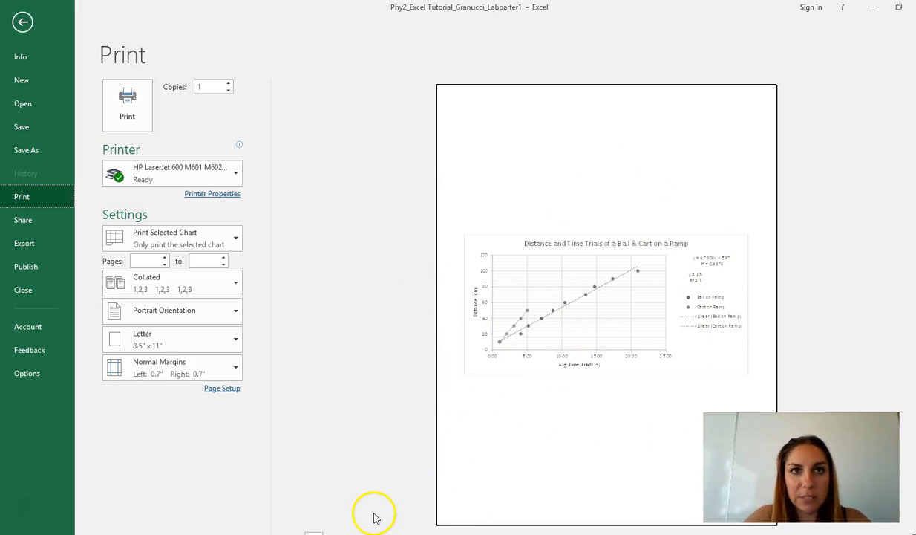
pyautogui.click(22, 24)
# Deselect the chart by selecting cell V2 and inspect every page of the active sheet's print preview.
pyautogui.click(458, 165)
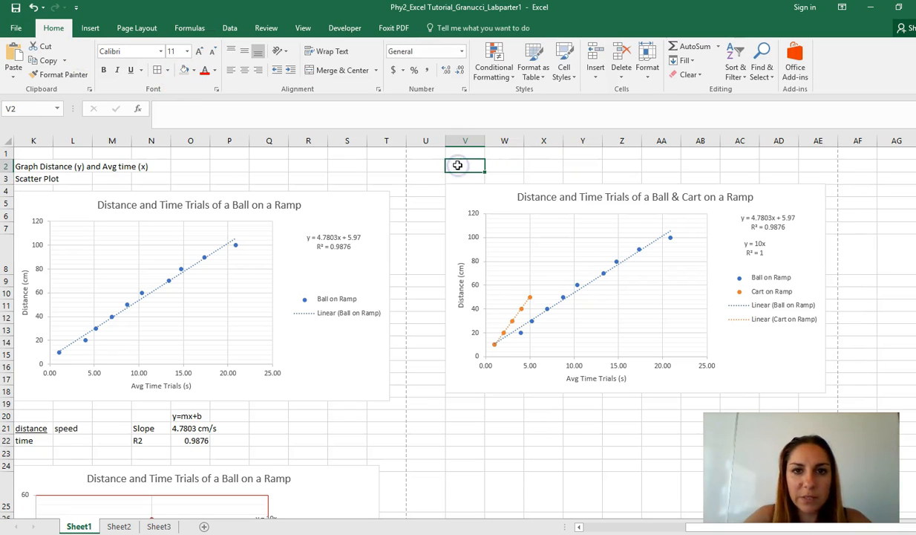
pyautogui.click(15, 29)
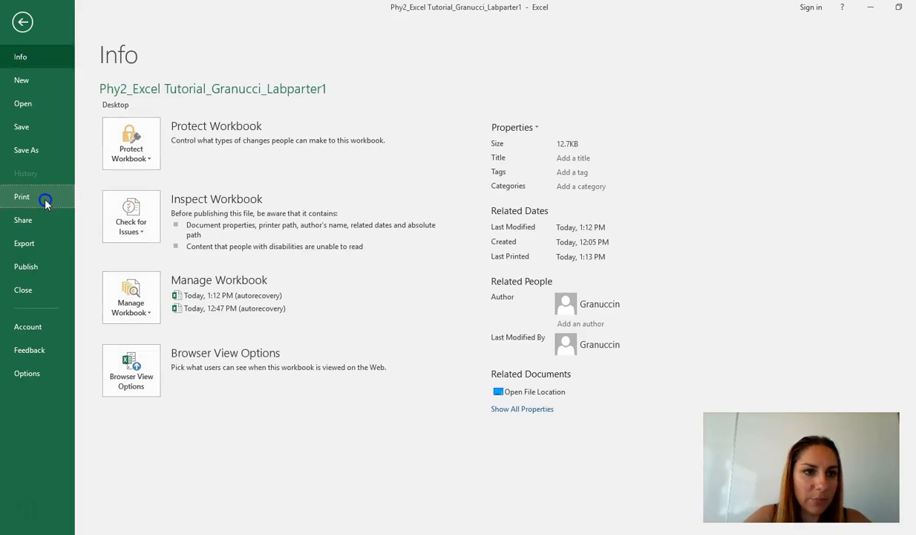
pyautogui.click(43, 195)
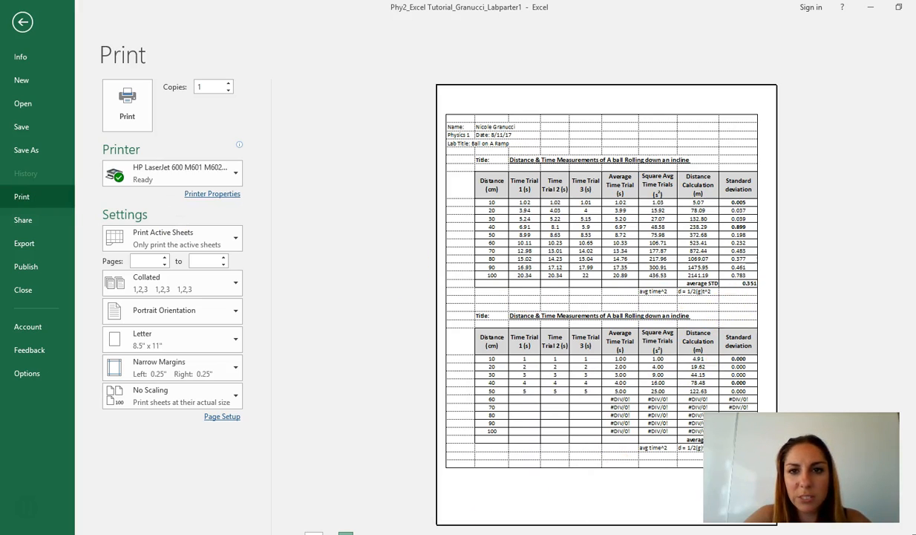
pyautogui.click(347, 533)
pyautogui.click(346, 533)
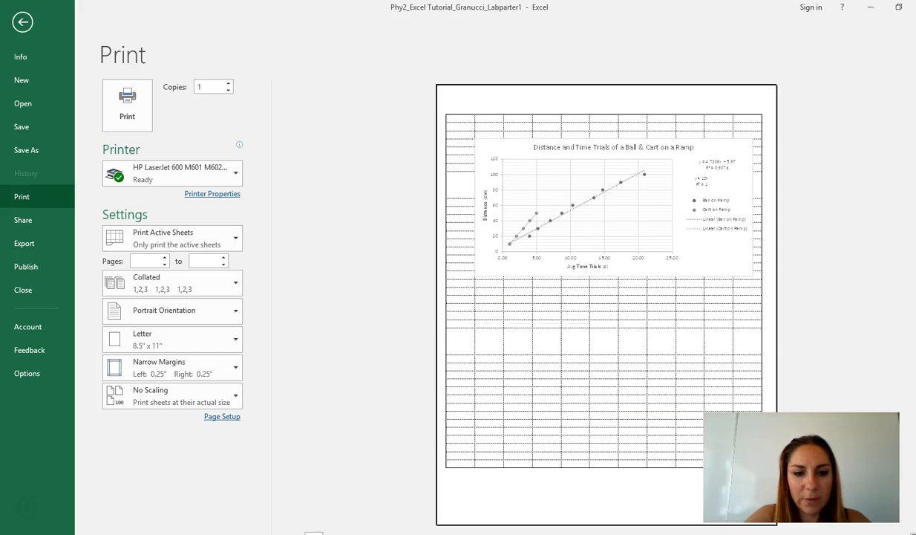
pyautogui.click(297, 534)
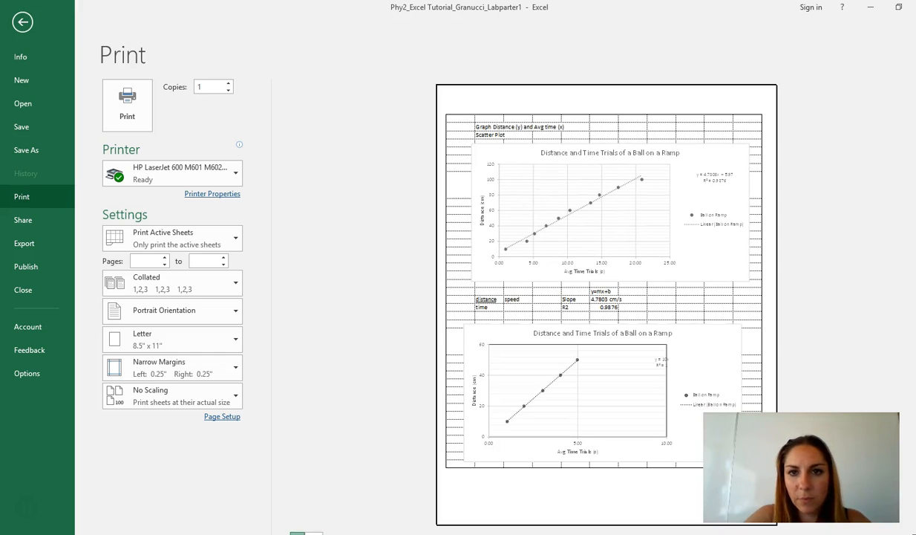
pyautogui.click(297, 534)
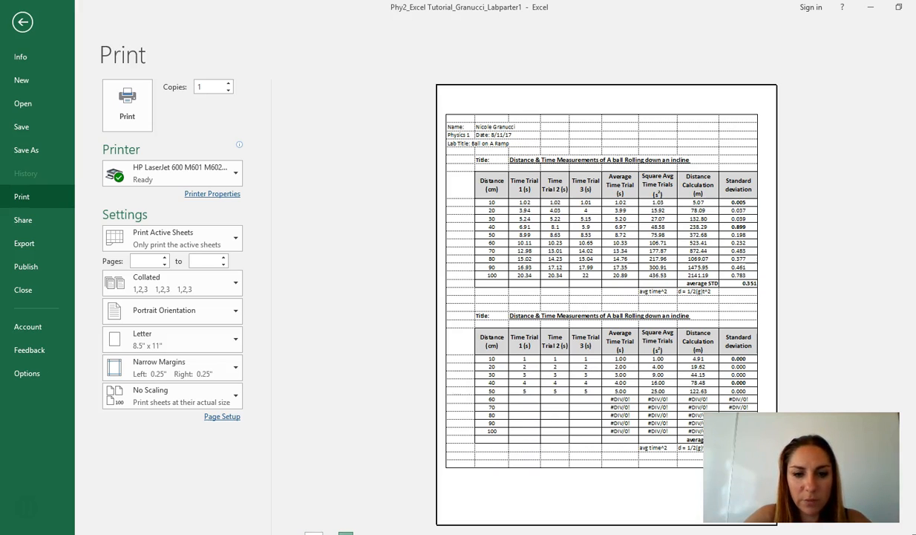
pyautogui.click(346, 533)
pyautogui.click(346, 534)
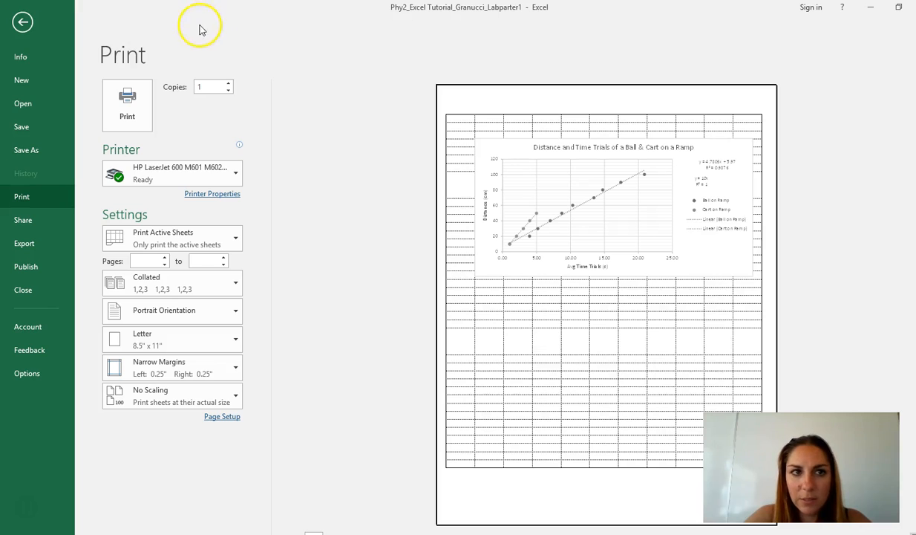
# Leave the print preview, select cell I3 above the first table, and look over the available scatter chart types.
pyautogui.click(25, 21)
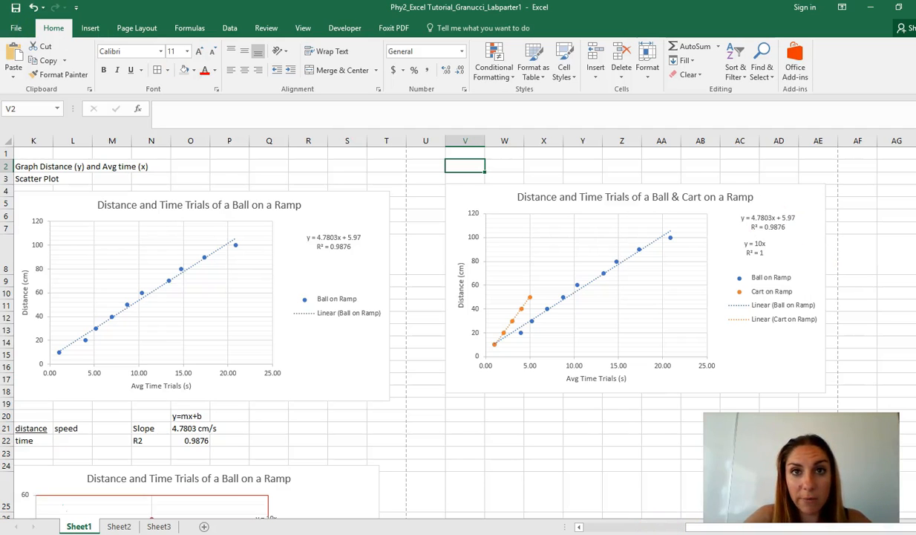
pyautogui.click(655, 529)
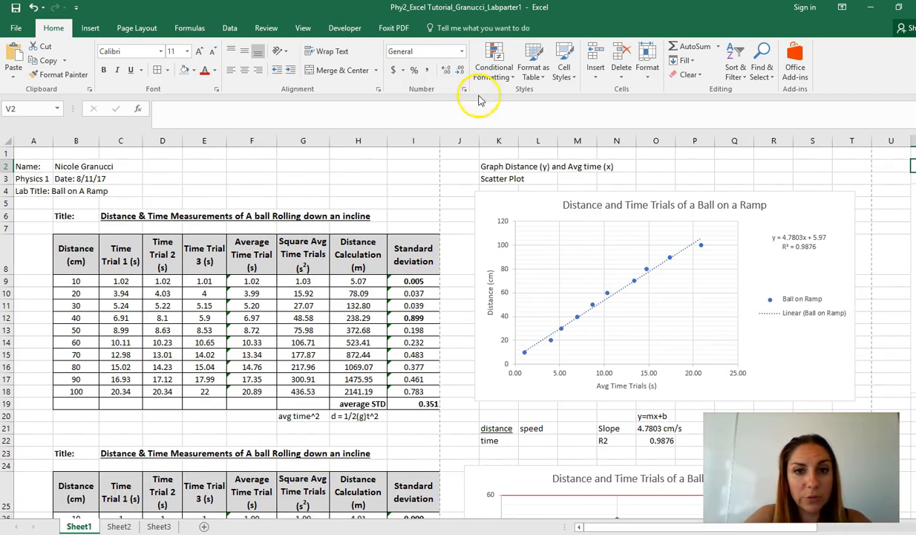
pyautogui.click(420, 178)
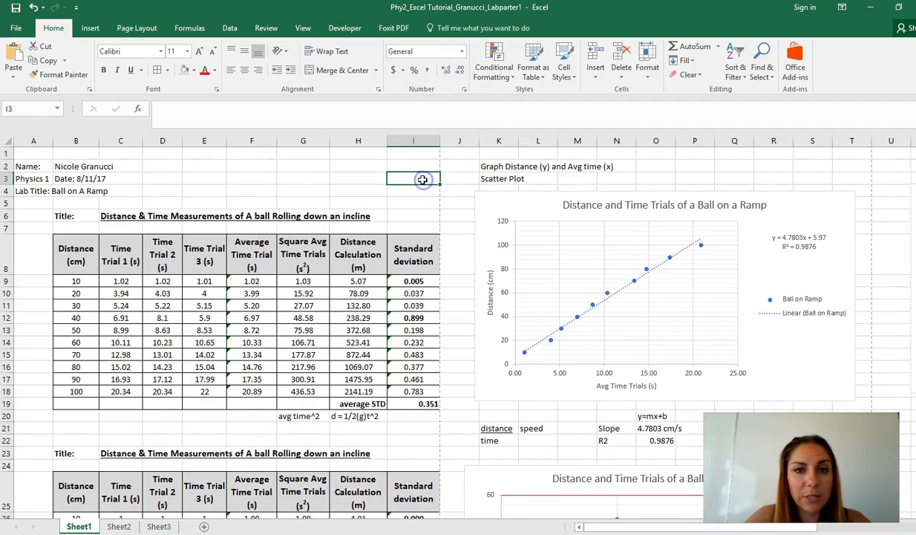
pyautogui.click(88, 28)
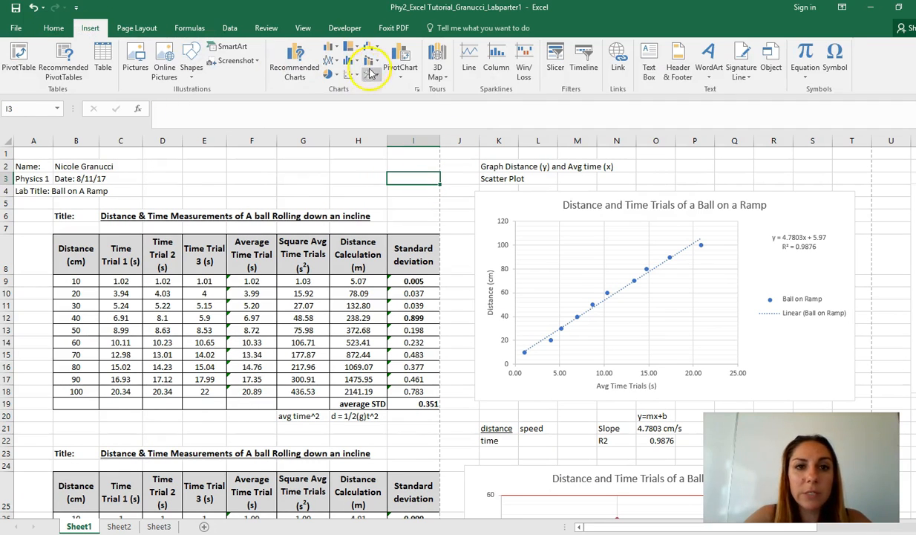
pyautogui.click(351, 74)
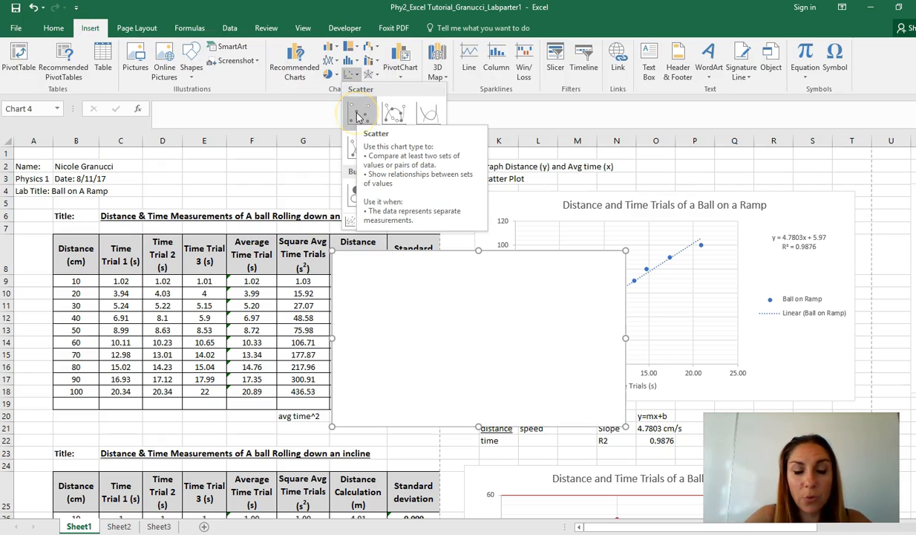
pyautogui.click(321, 154)
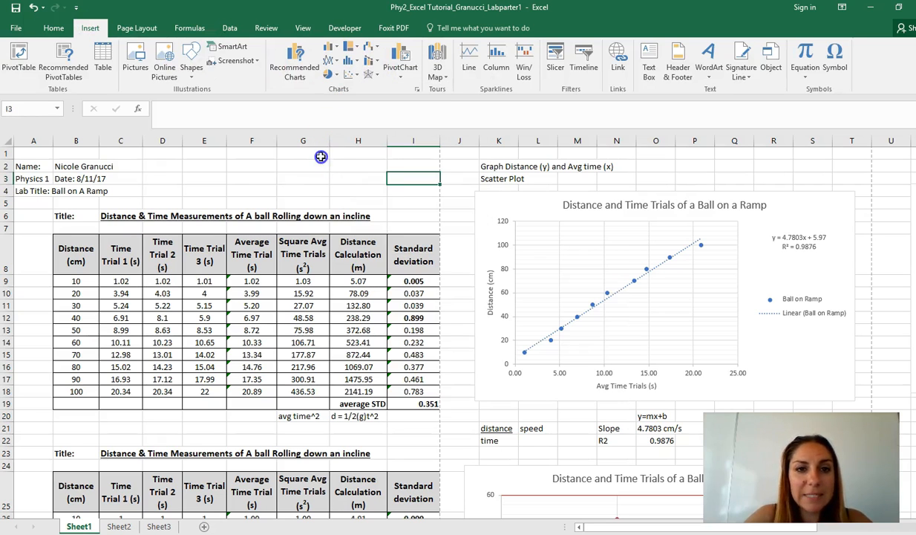
# Review the editing commands available for the ball-on-ramp chart, including the one for selecting its data.
pyautogui.click(803, 272)
pyautogui.rightClick(803, 272)
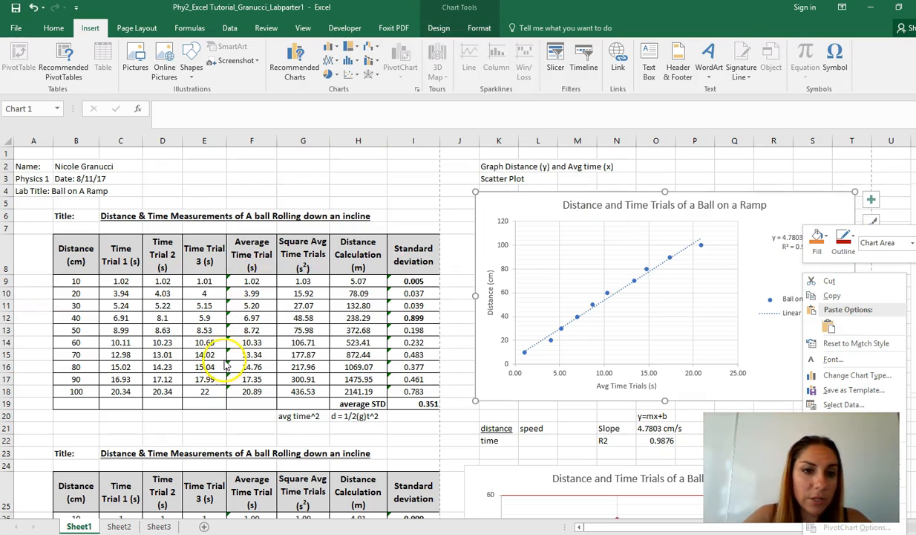
pyautogui.click(682, 168)
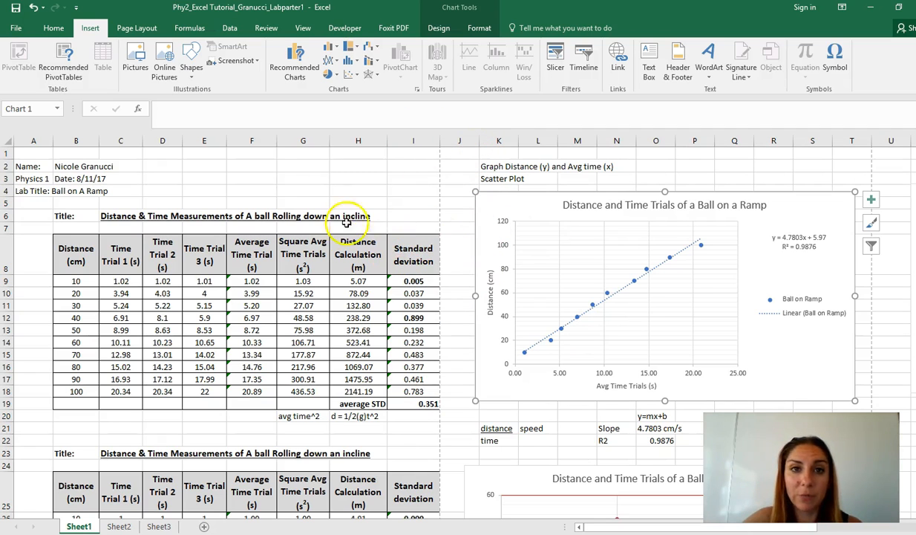
# Review the page layout options and the workbook information, and inspect the ball-on-ramp chart.
pyautogui.click(137, 27)
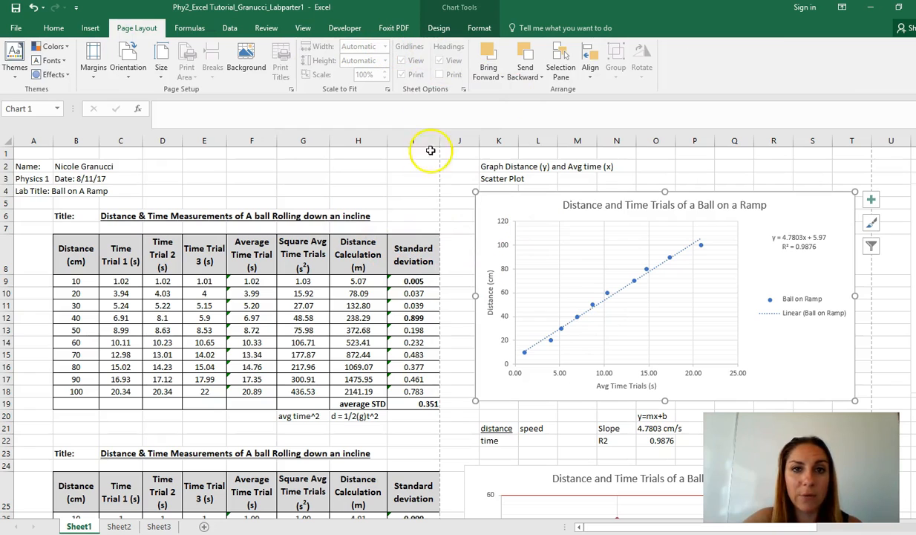
pyautogui.click(418, 177)
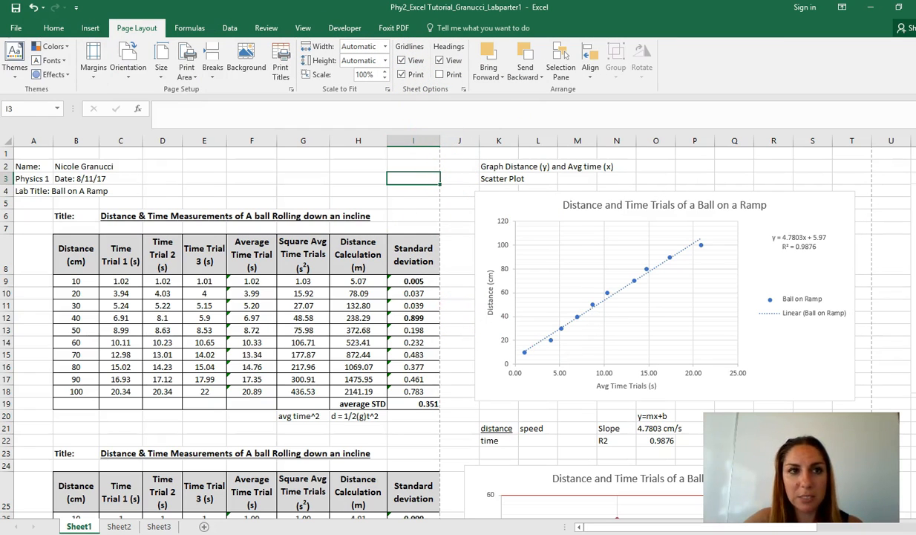
pyautogui.click(16, 28)
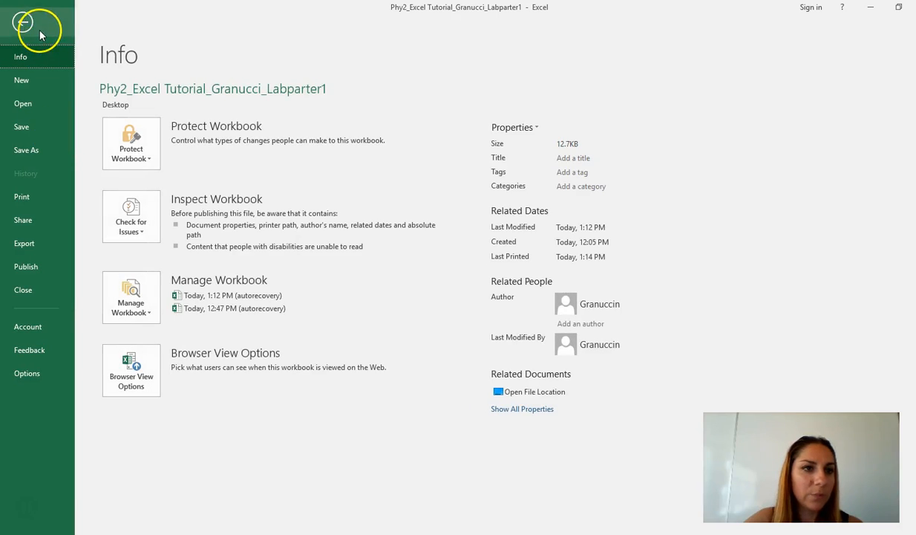
pyautogui.click(23, 23)
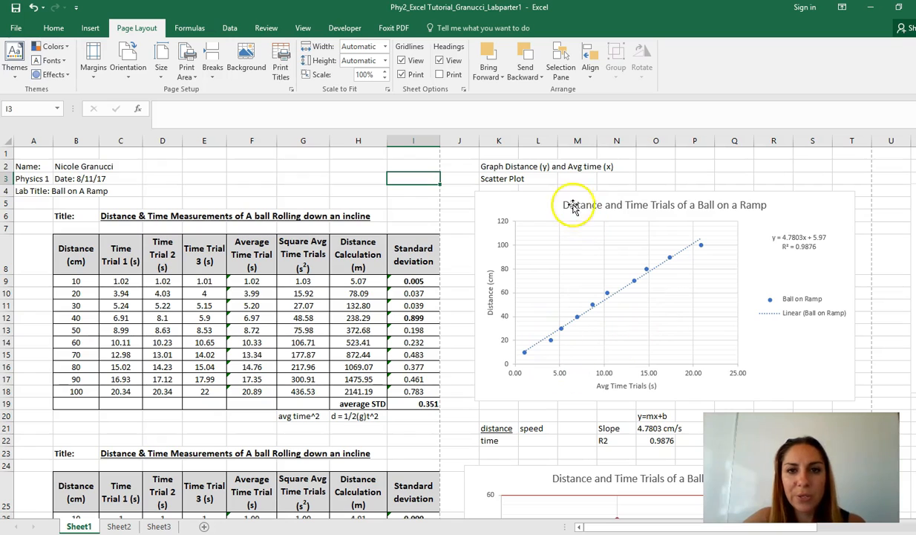
pyautogui.click(840, 202)
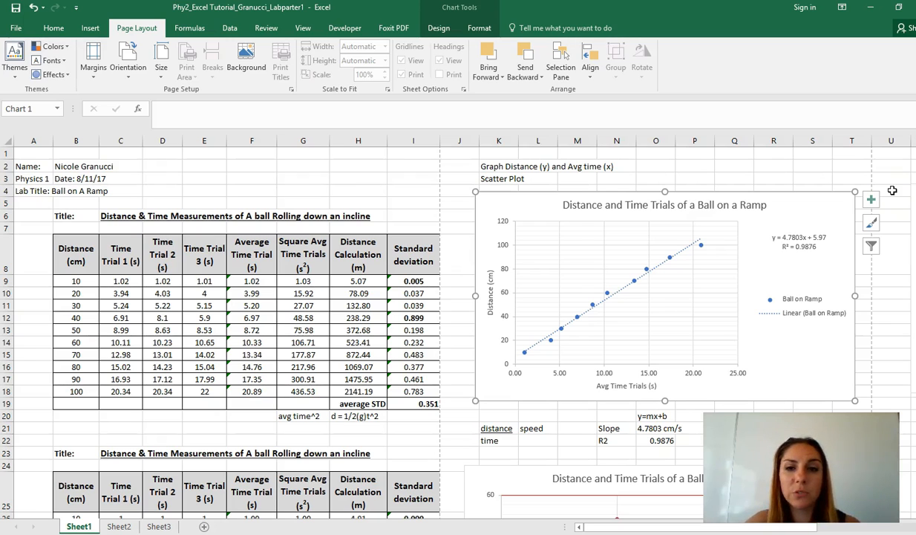
pyautogui.click(743, 178)
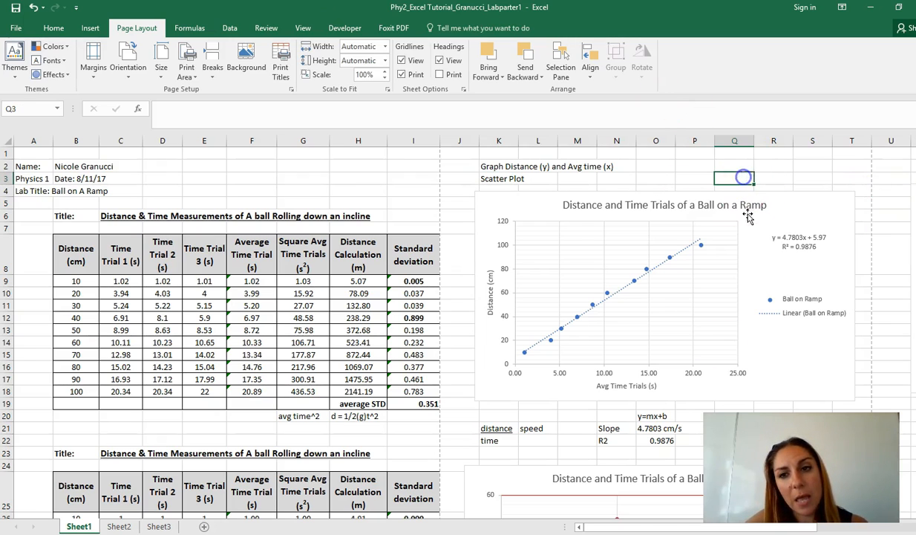
# Add another linear trendline to the Ball on Ramp series, with its equation and R-squared value displayed on the chart.
pyautogui.rightClick(647, 269)
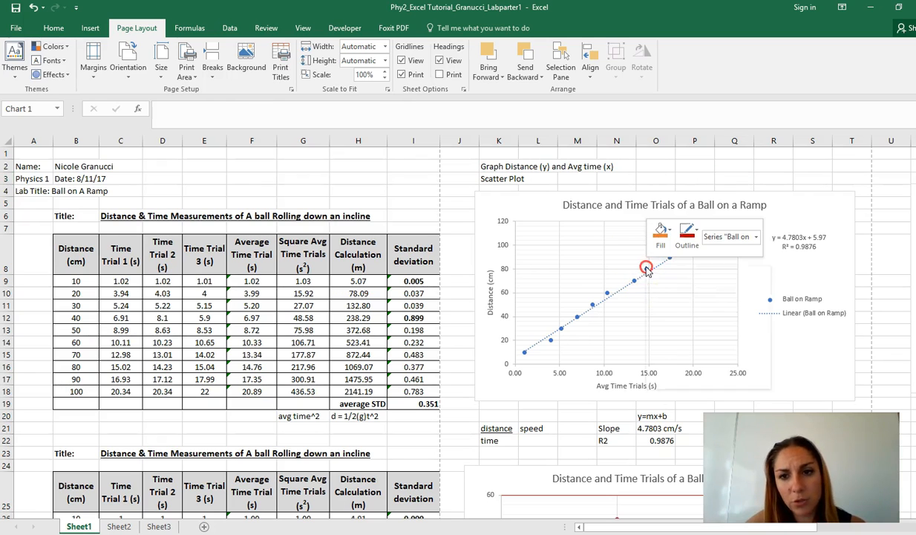
pyautogui.click(693, 365)
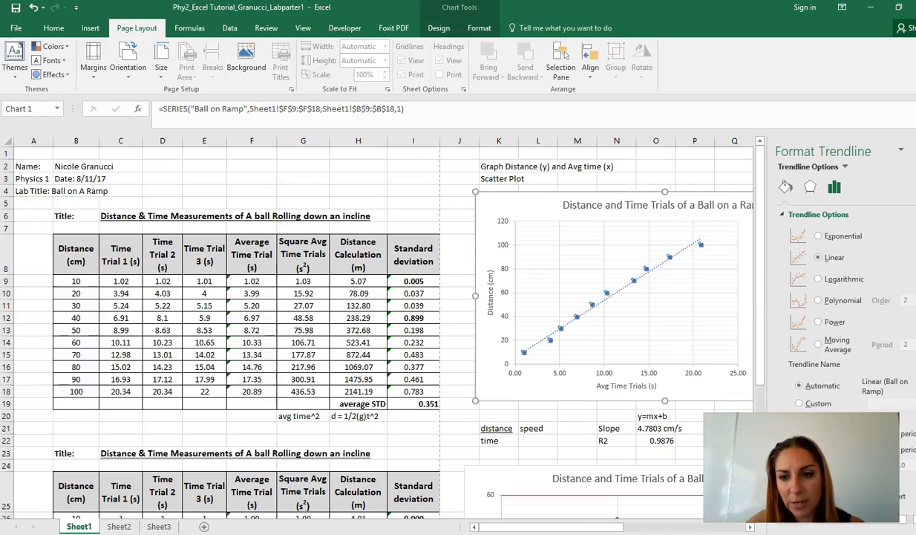
pyautogui.click(793, 481)
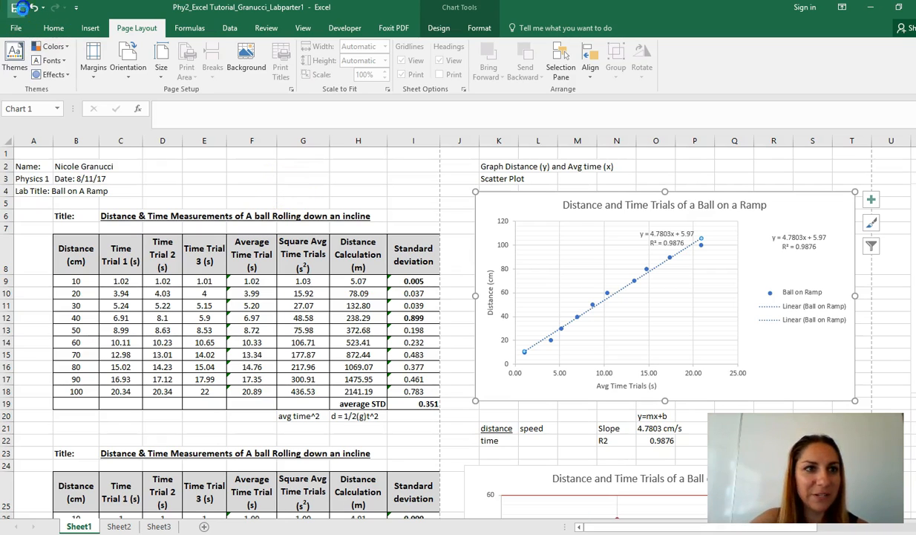
pyautogui.click(334, 534)
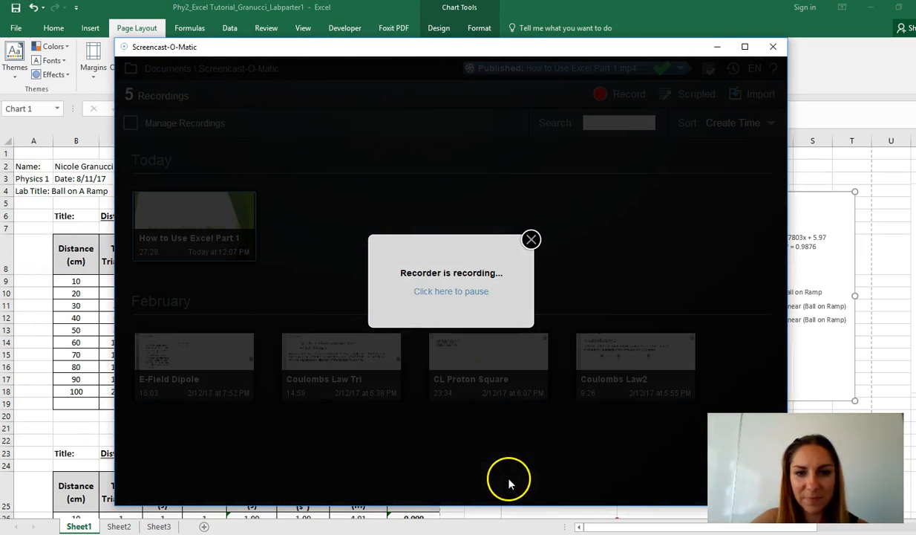